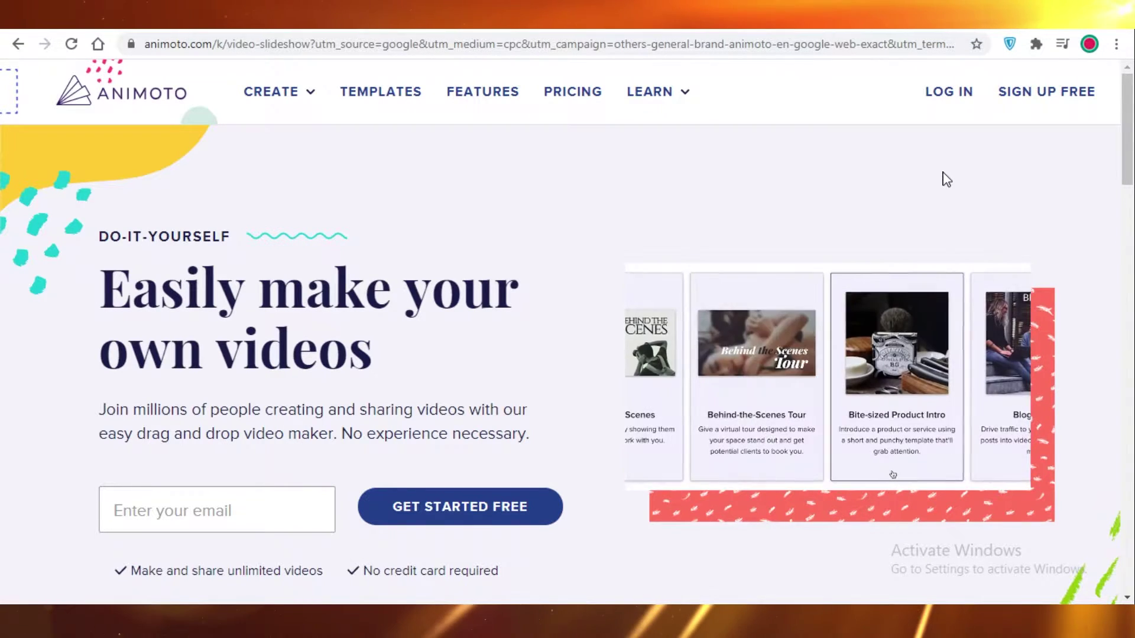
# Step: Scroll the Animoto homepage and begin signing up for a free account
pyautogui.scroll(-2, 499, 286)
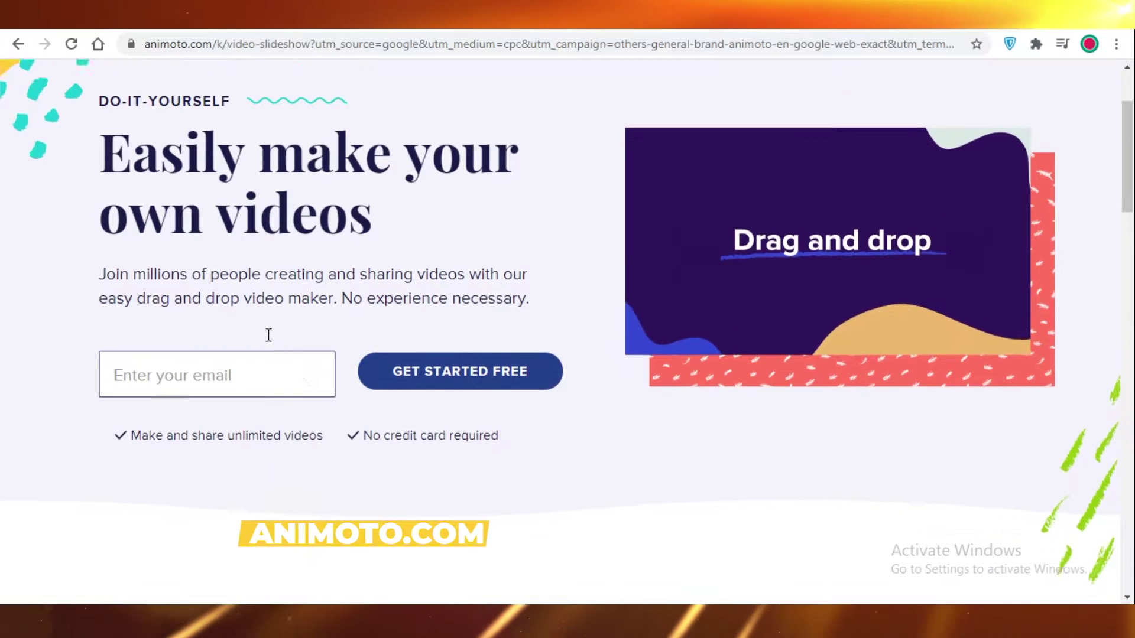
pyautogui.scroll(1, 247, 479)
pyautogui.scroll(2, 704, 254)
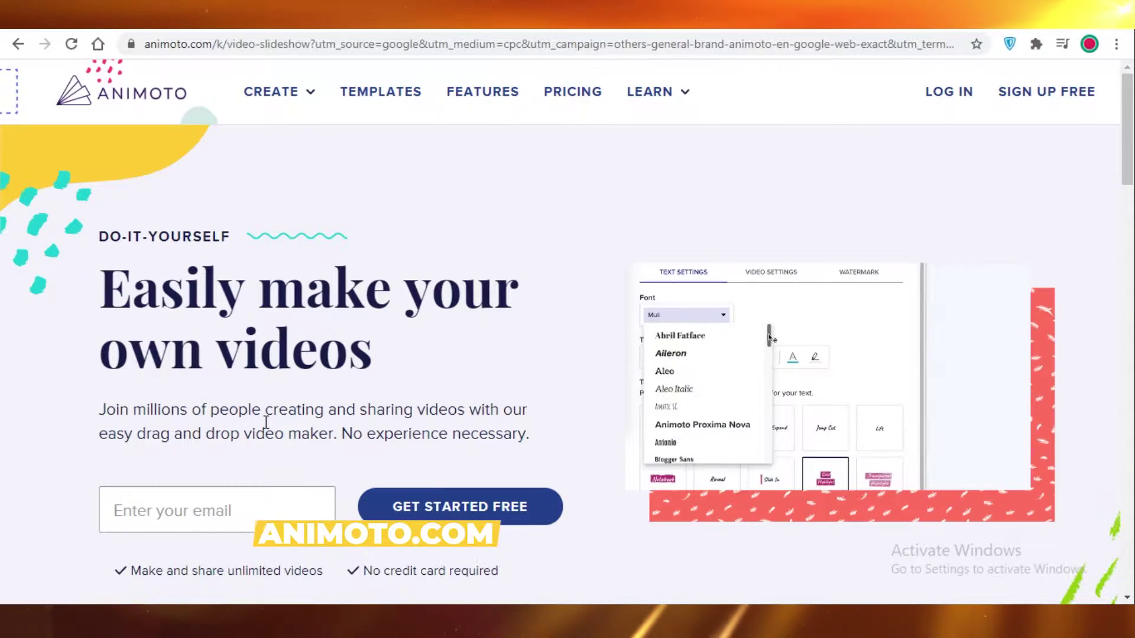
pyautogui.scroll(-3, 260, 491)
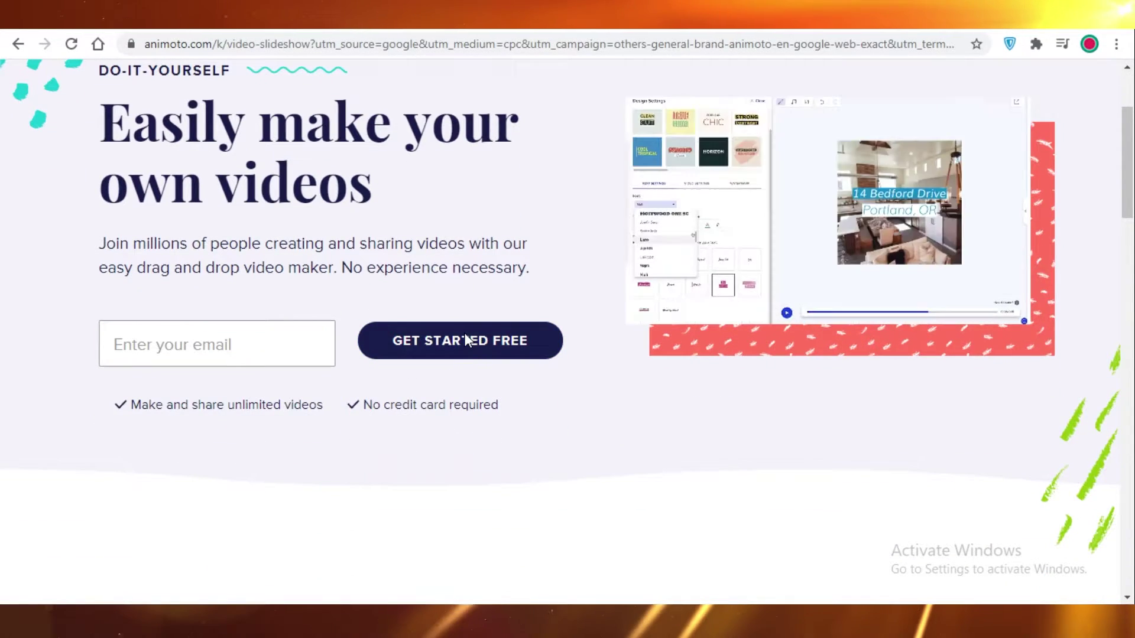
pyautogui.click(409, 352)
# Step: Enter the saved e-mail address, submit it, and continue creating the free account
pyautogui.click(155, 350)
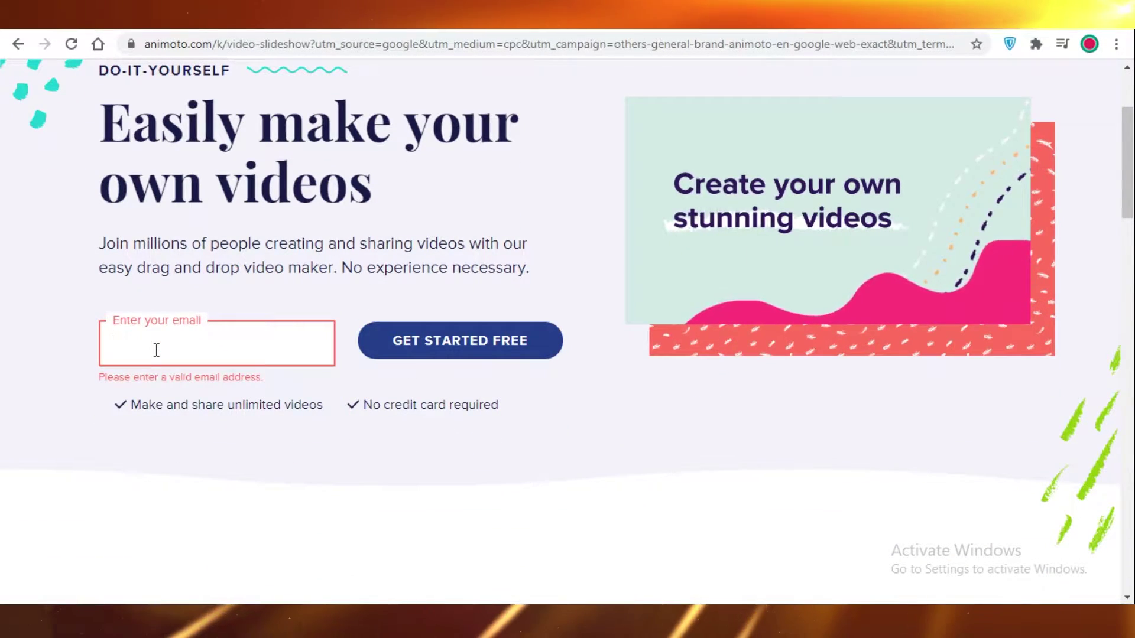
pyautogui.click(118, 402)
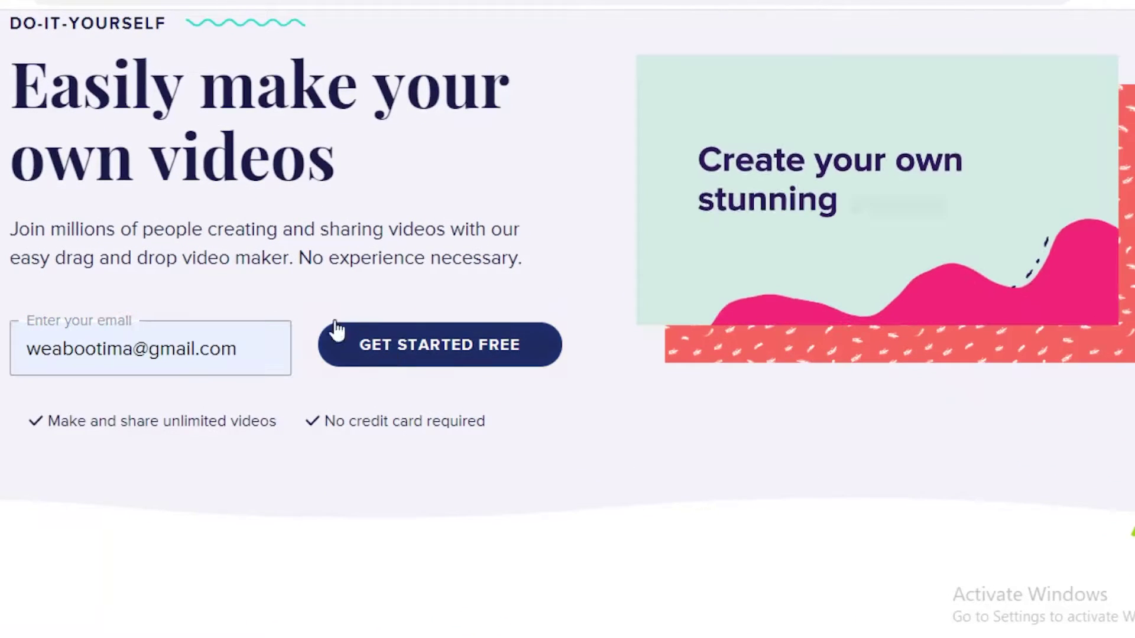
pyautogui.click(343, 350)
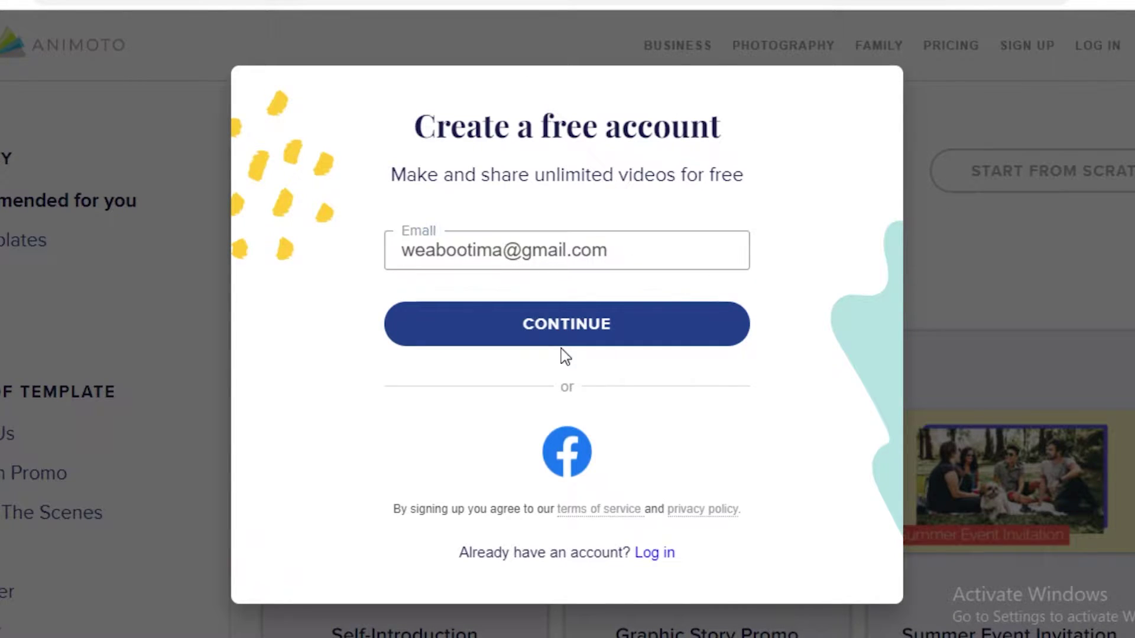
pyautogui.click(577, 324)
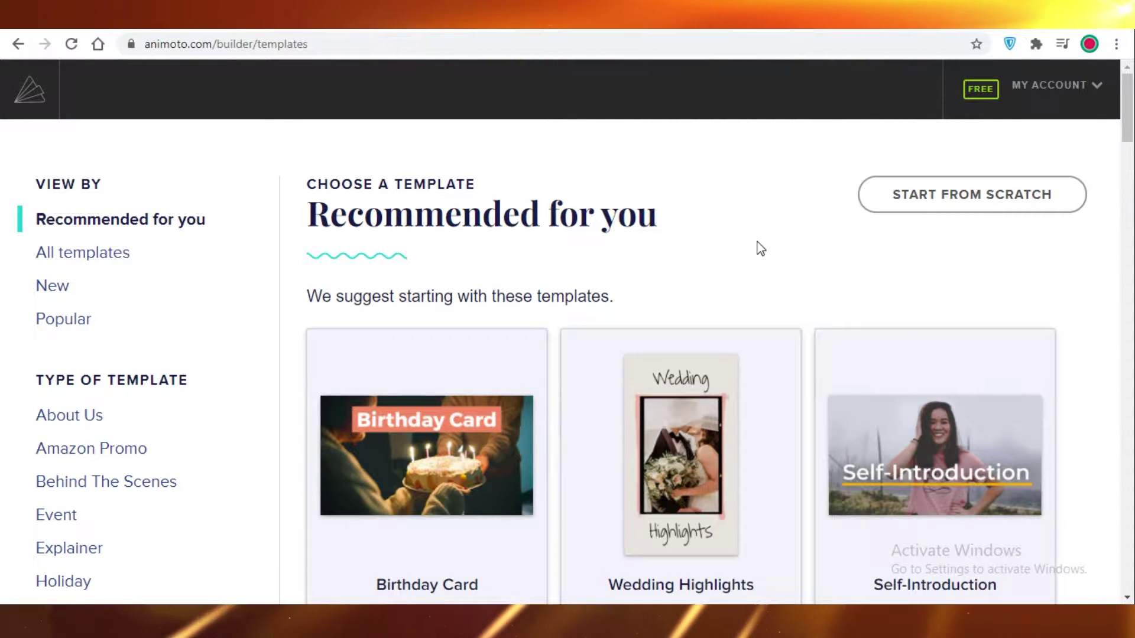
# Step: Scroll up and down through the Recommended for you templates
pyautogui.scroll(-1, 559, 268)
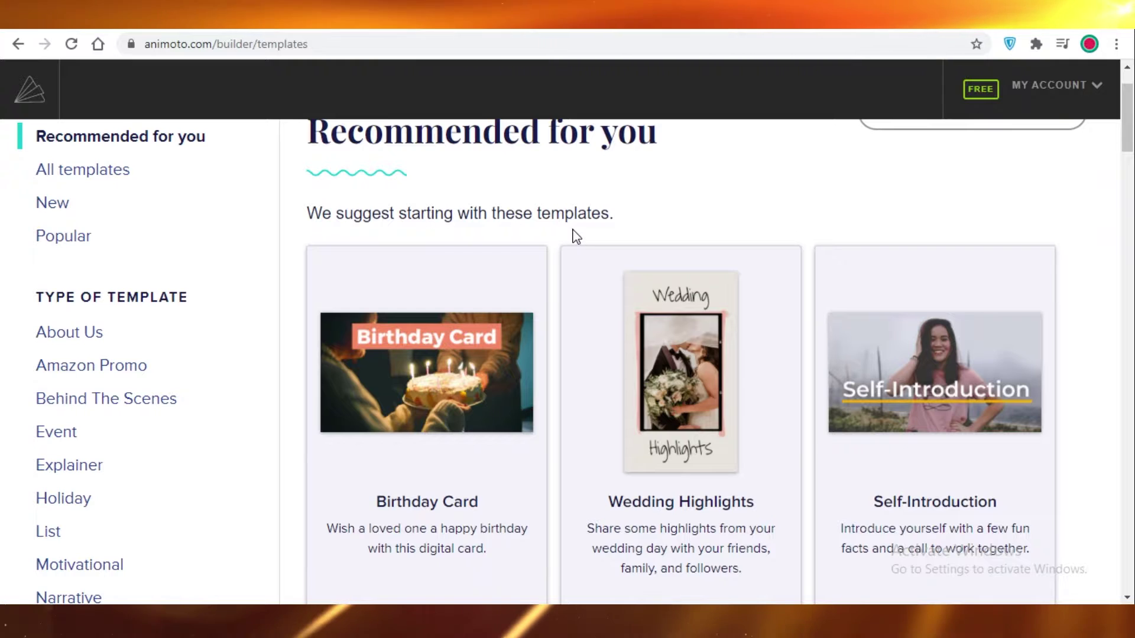
pyautogui.scroll(-1, 1003, 327)
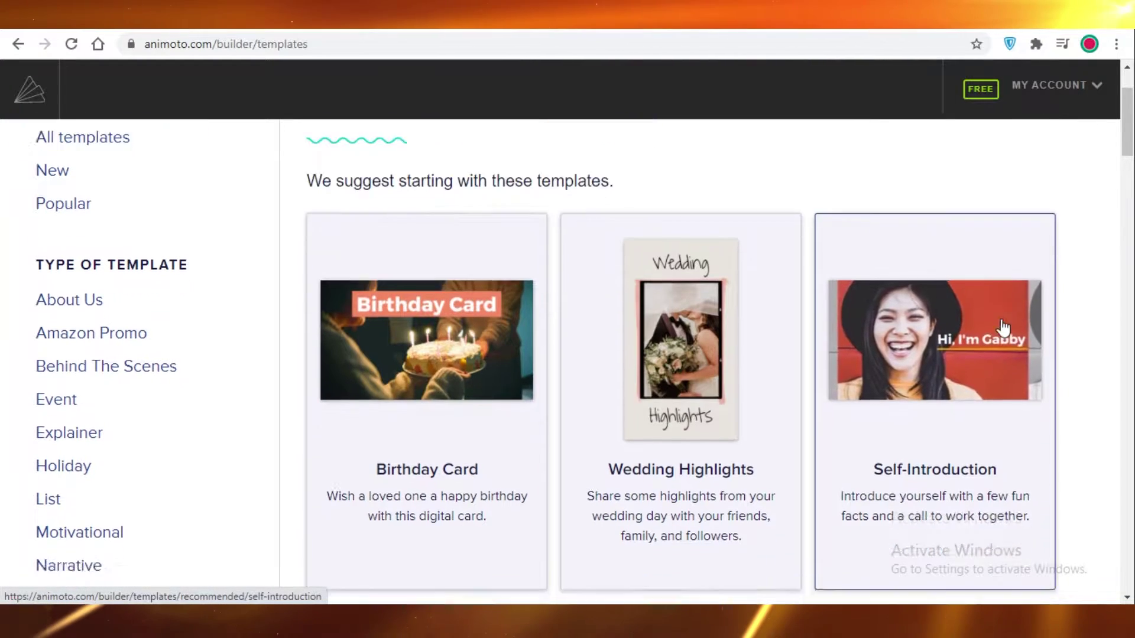
pyautogui.scroll(-5, 1003, 327)
pyautogui.scroll(5, 1018, 279)
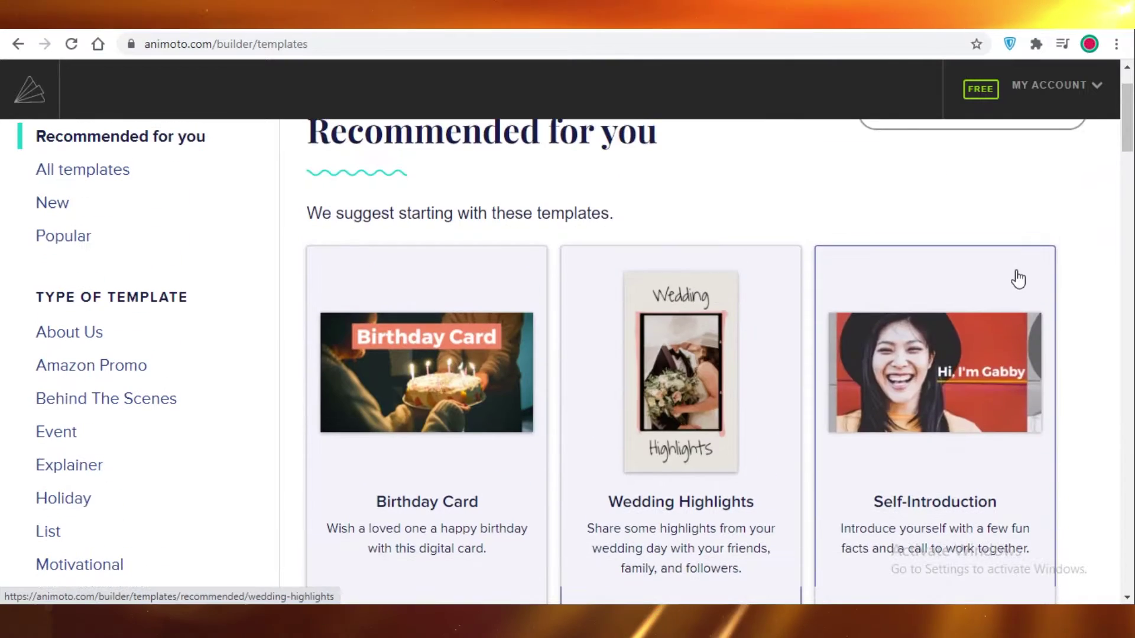
pyautogui.scroll(-7, 395, 347)
pyautogui.scroll(3, 555, 281)
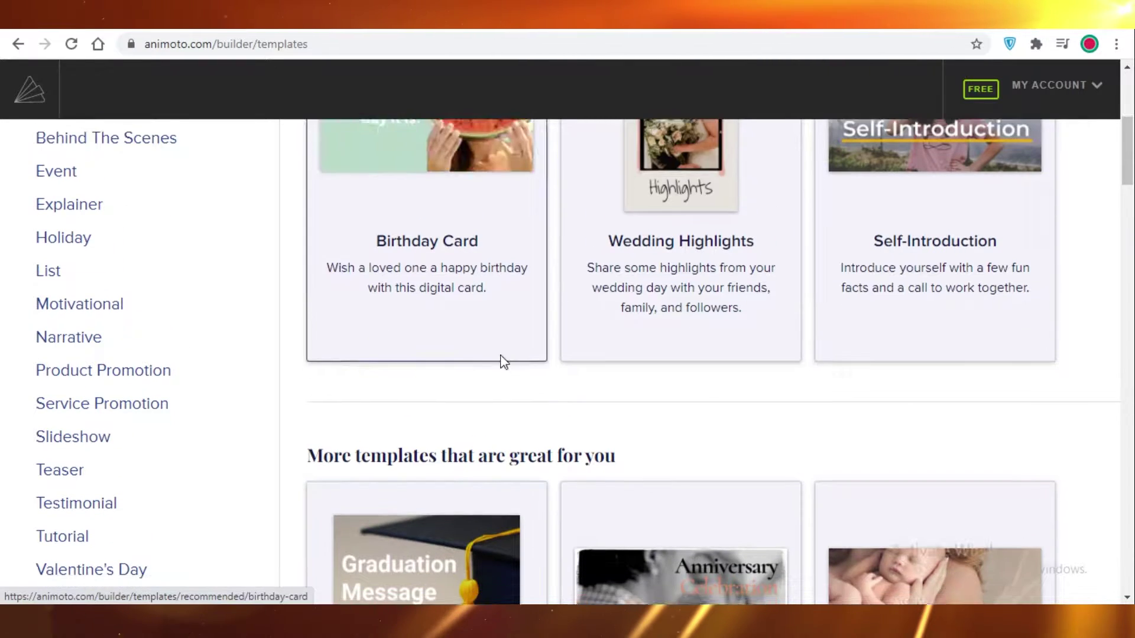
pyautogui.scroll(-6, 502, 362)
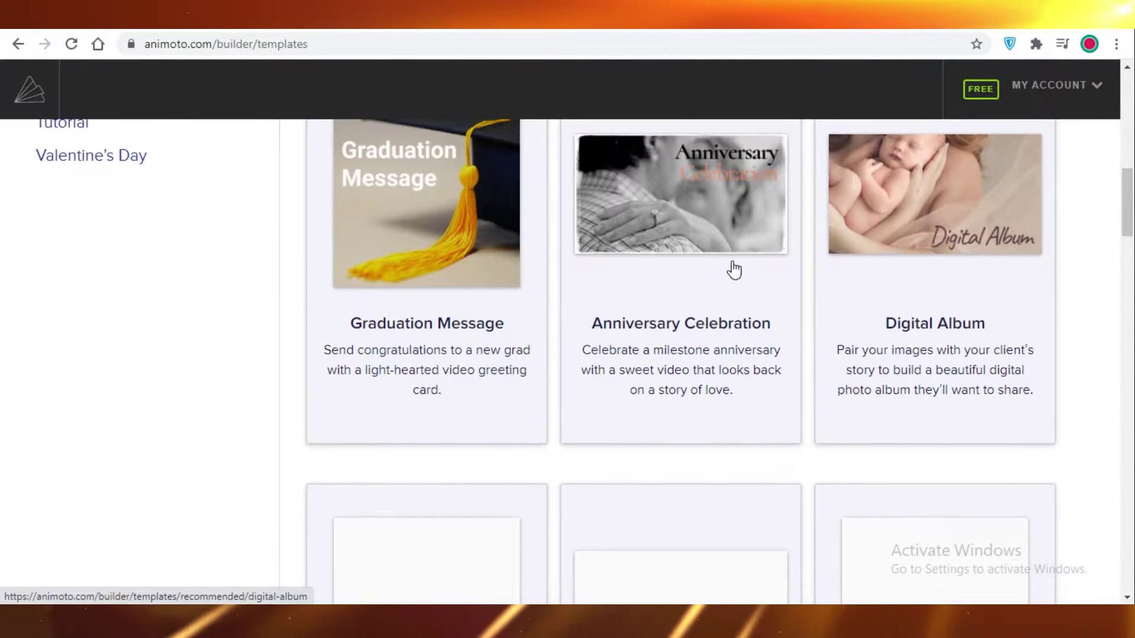
pyautogui.scroll(-6, 734, 270)
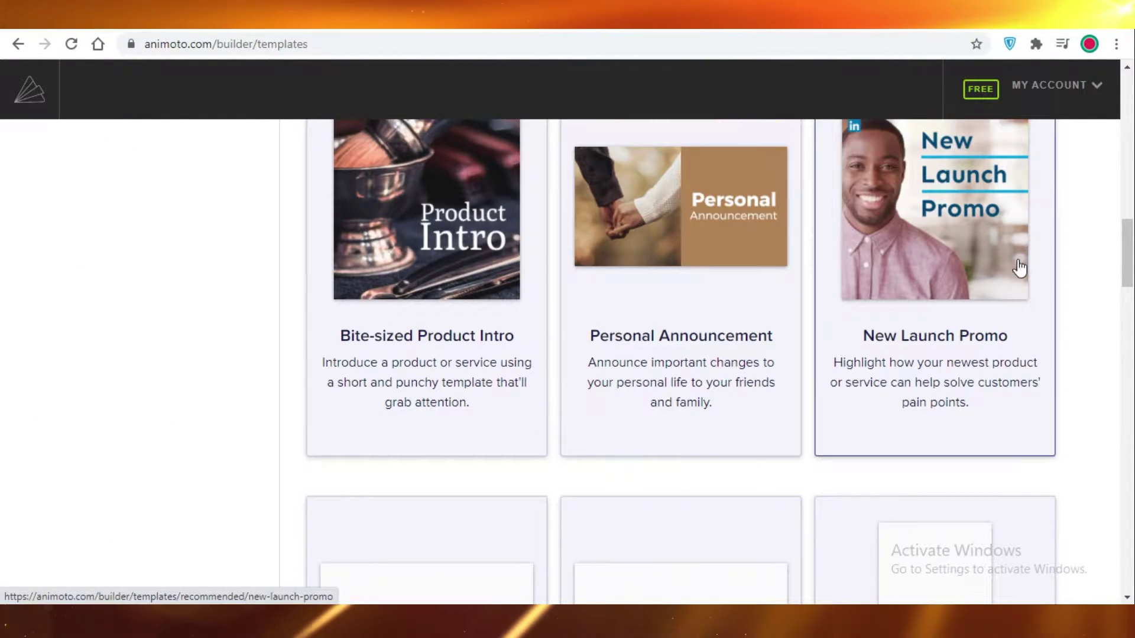
pyautogui.scroll(-2, 1070, 267)
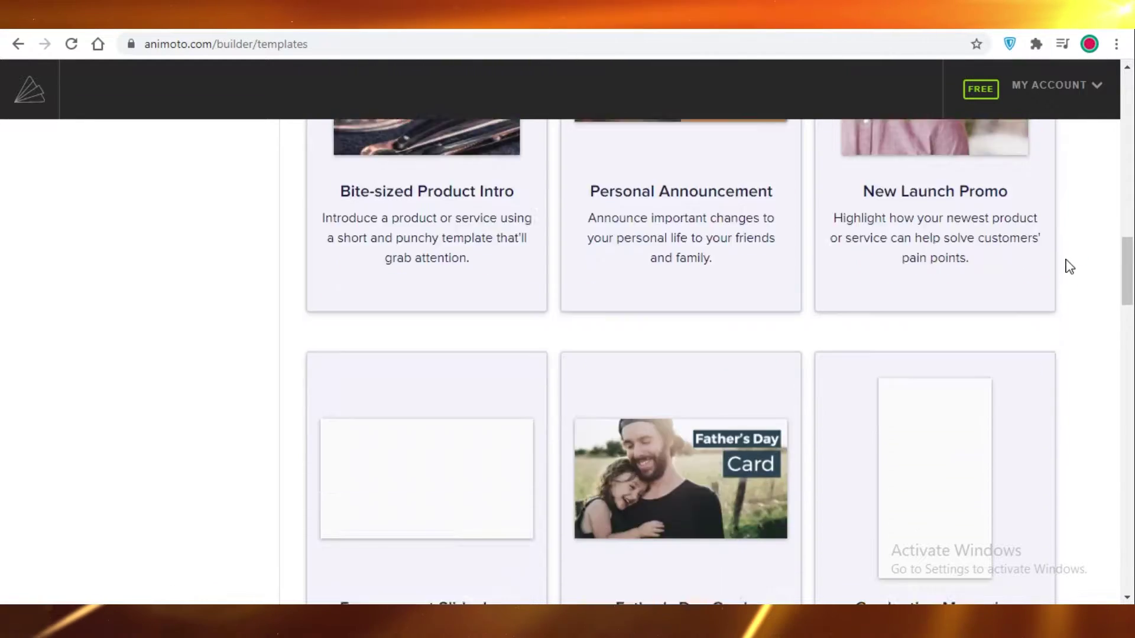
pyautogui.scroll(-7, 1070, 268)
pyautogui.scroll(20, 1067, 264)
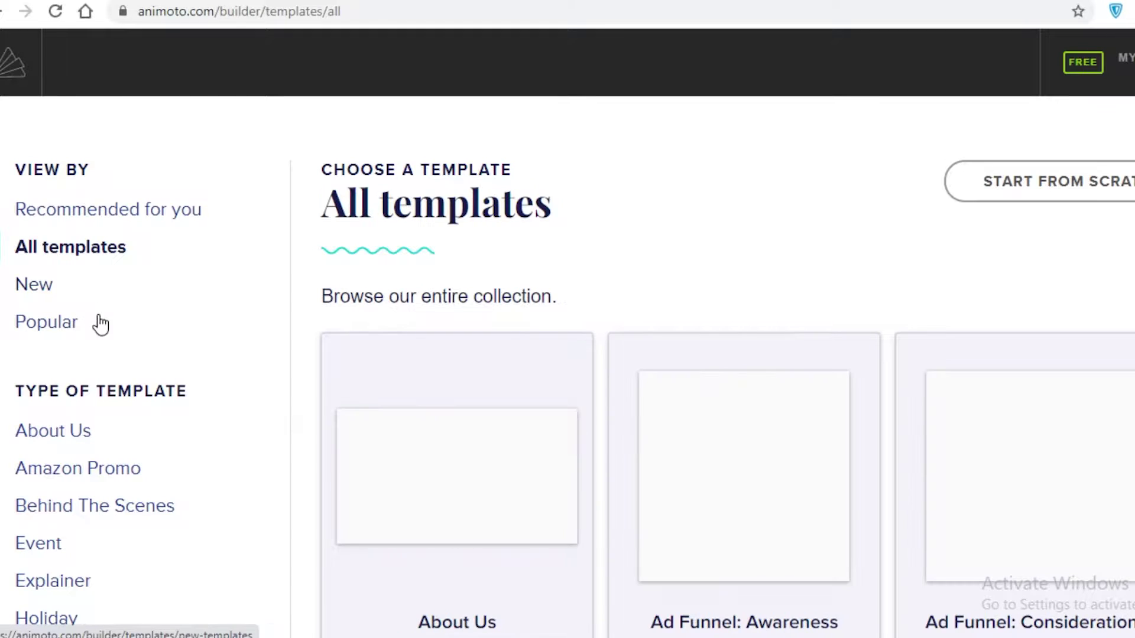
# Step: Scroll past the Back-to-School and Collection templates and open Bite-sized Product Intro
pyautogui.scroll(-6, 869, 219)
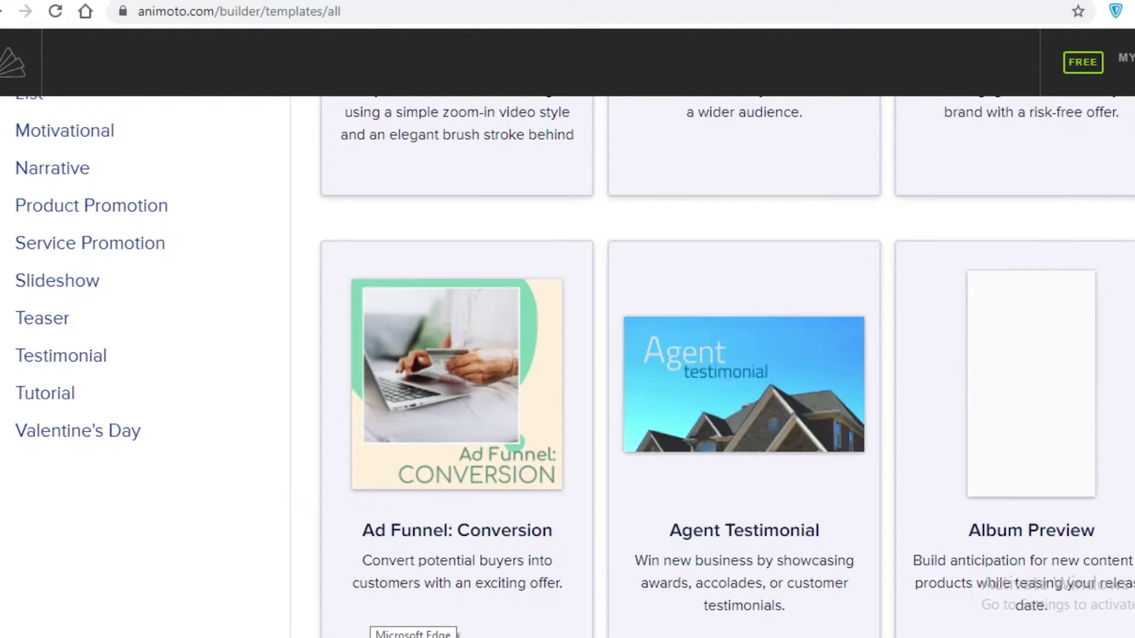
pyautogui.scroll(-3, 1058, 337)
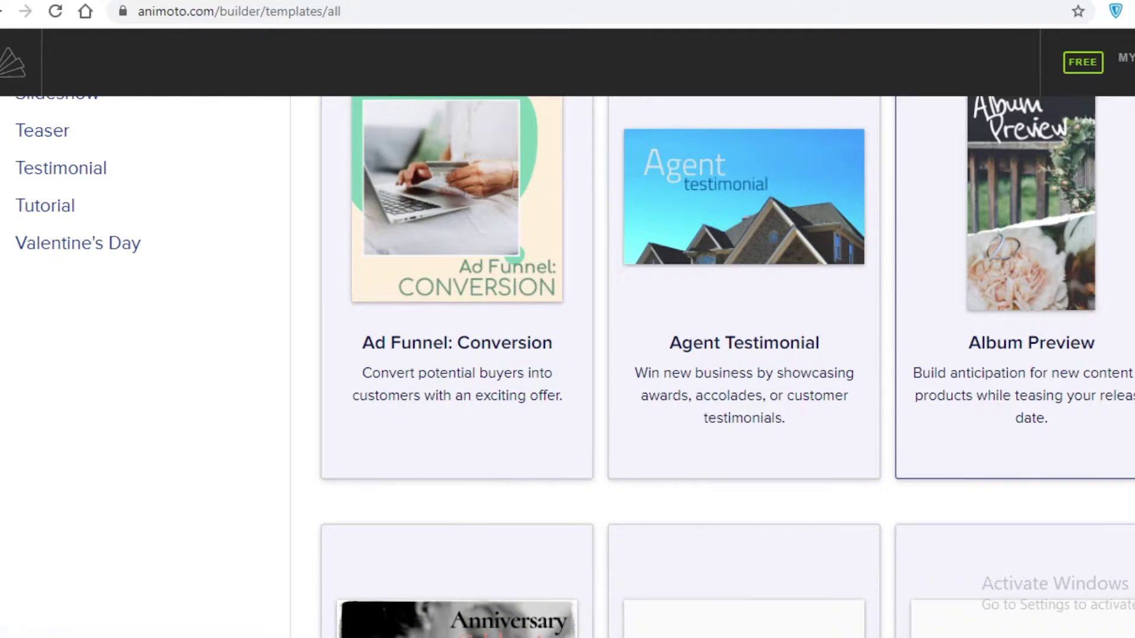
pyautogui.scroll(-2, 512, 302)
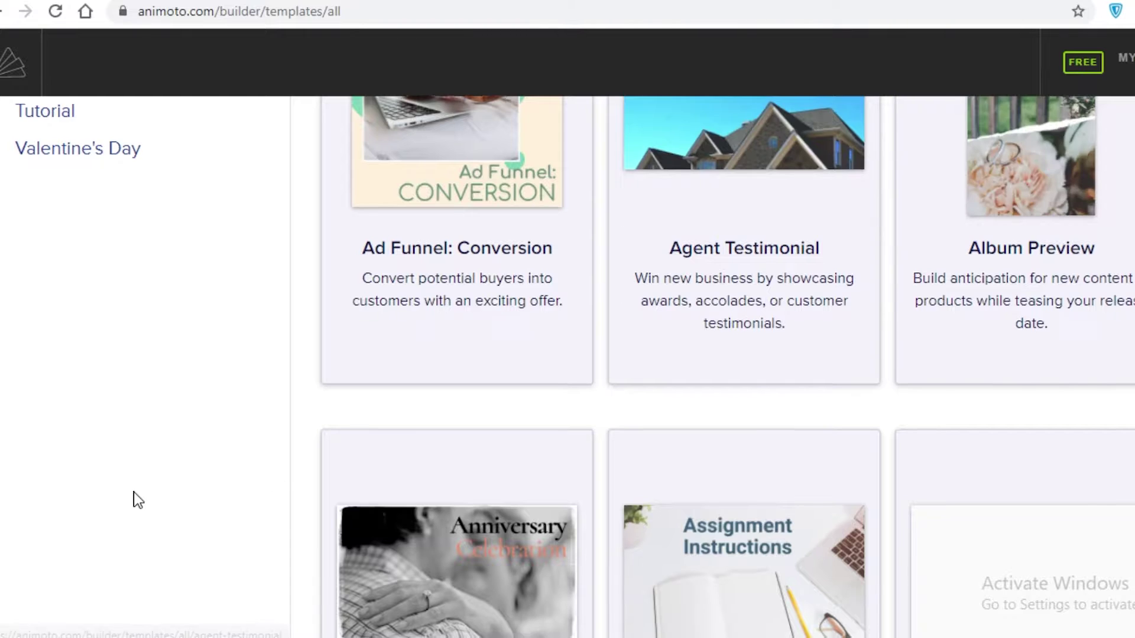
pyautogui.scroll(-3, 134, 499)
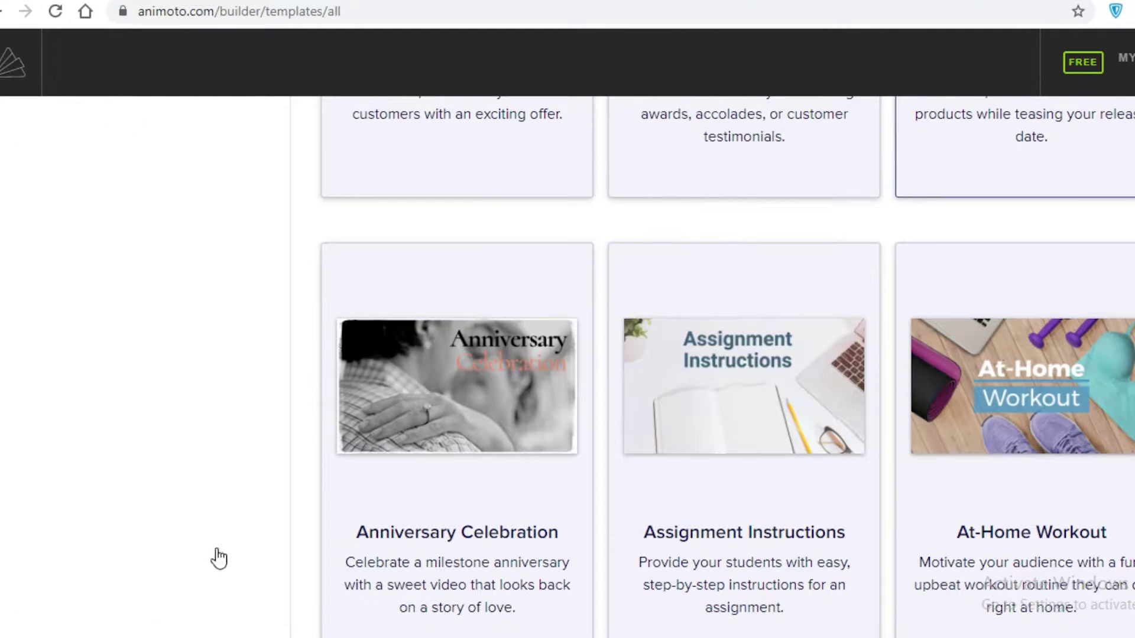
pyautogui.scroll(-8, 601, 390)
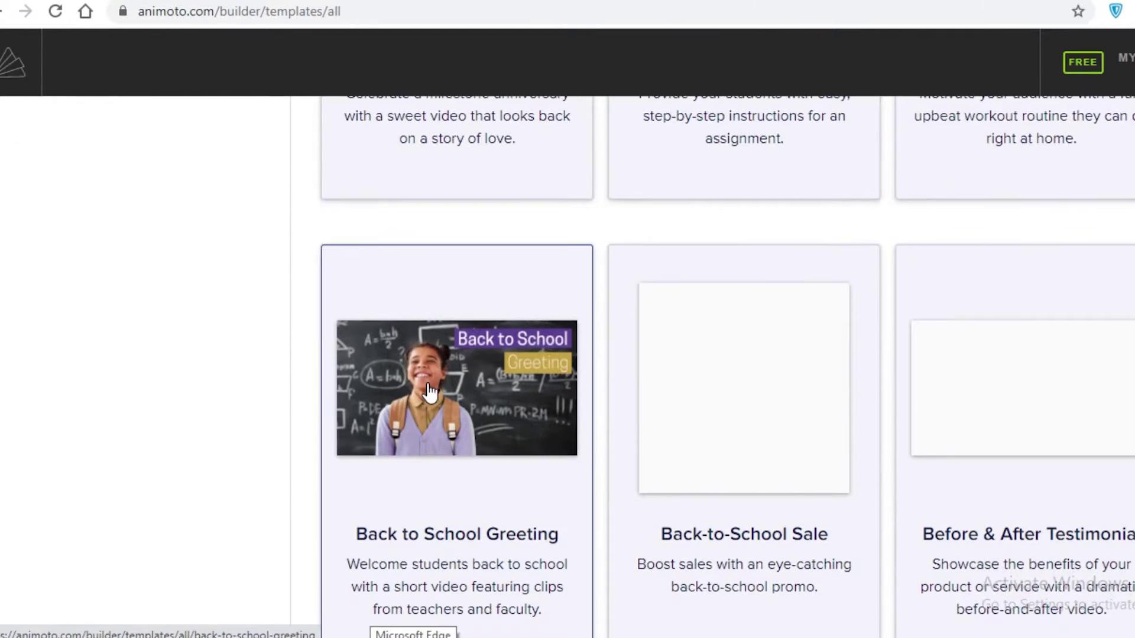
pyautogui.scroll(6, 372, 388)
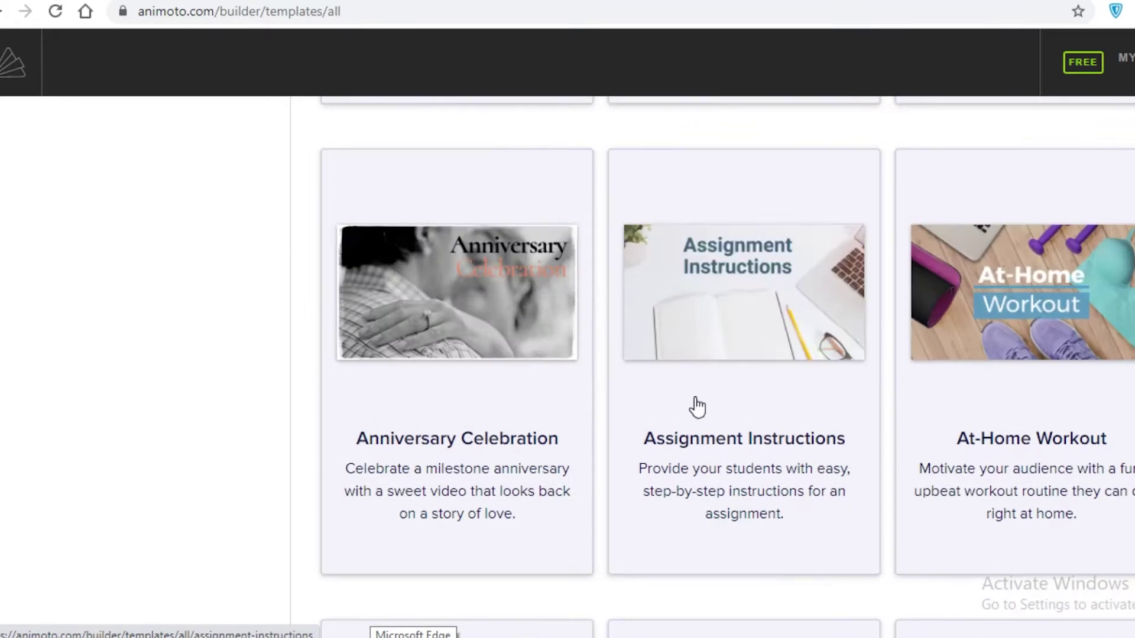
pyautogui.scroll(-2, 480, 312)
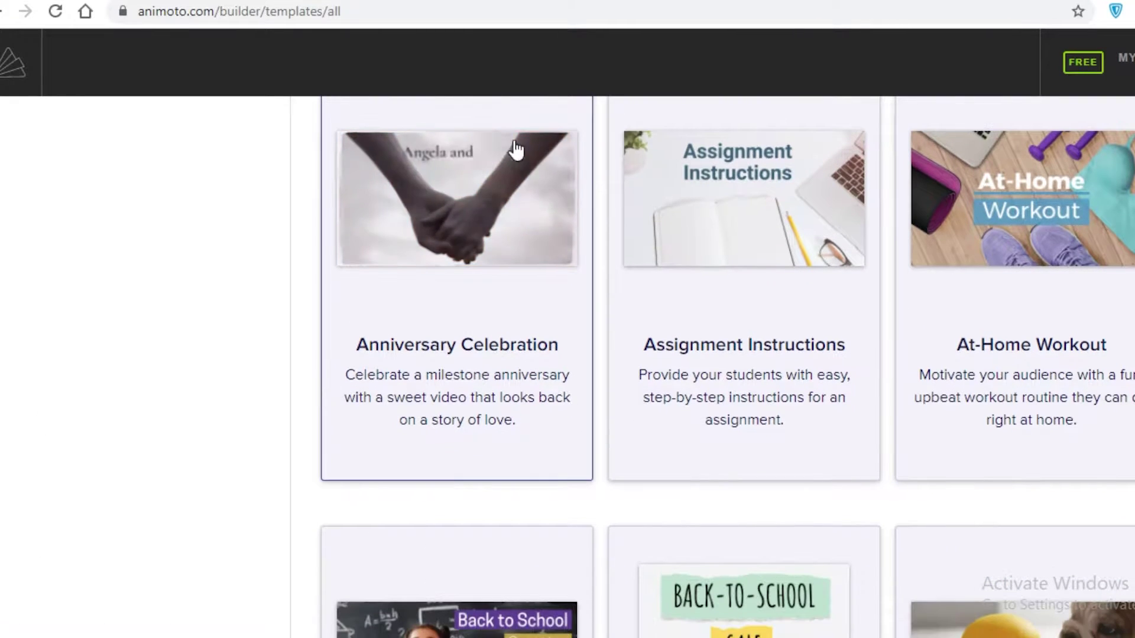
pyautogui.scroll(-7, 628, 368)
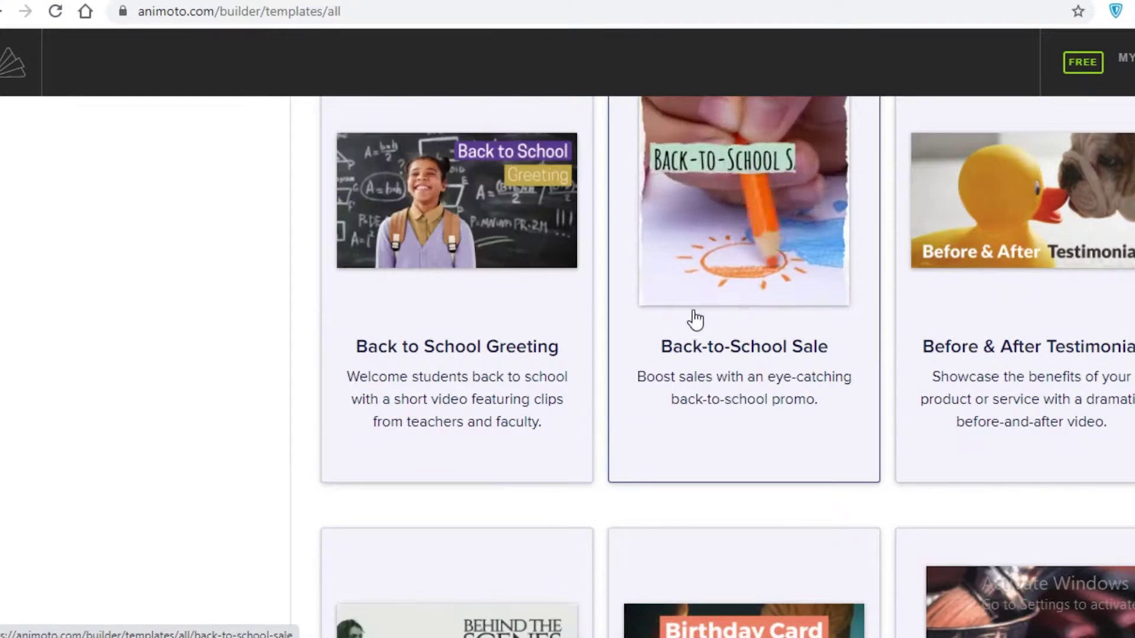
pyautogui.scroll(-6, 851, 338)
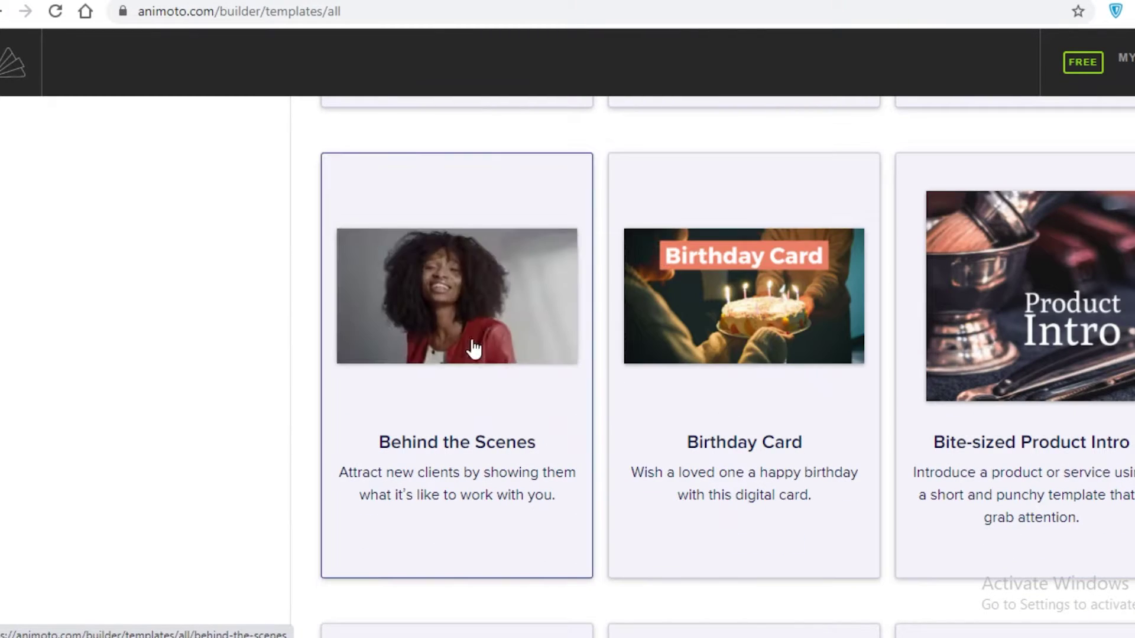
pyautogui.scroll(-9, 355, 414)
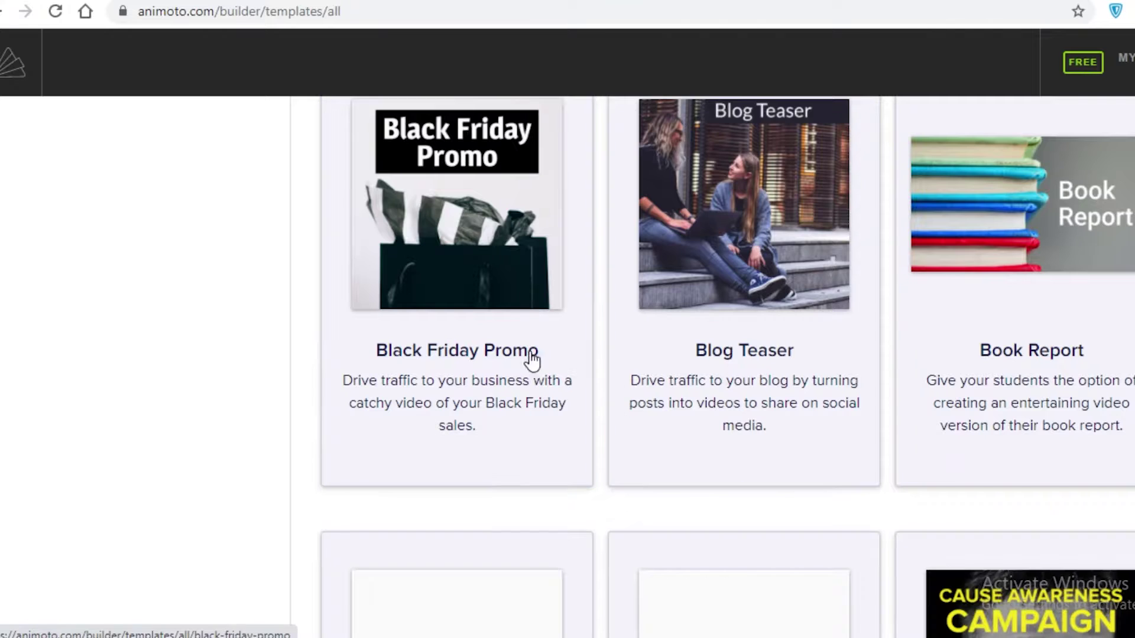
pyautogui.scroll(-6, 727, 178)
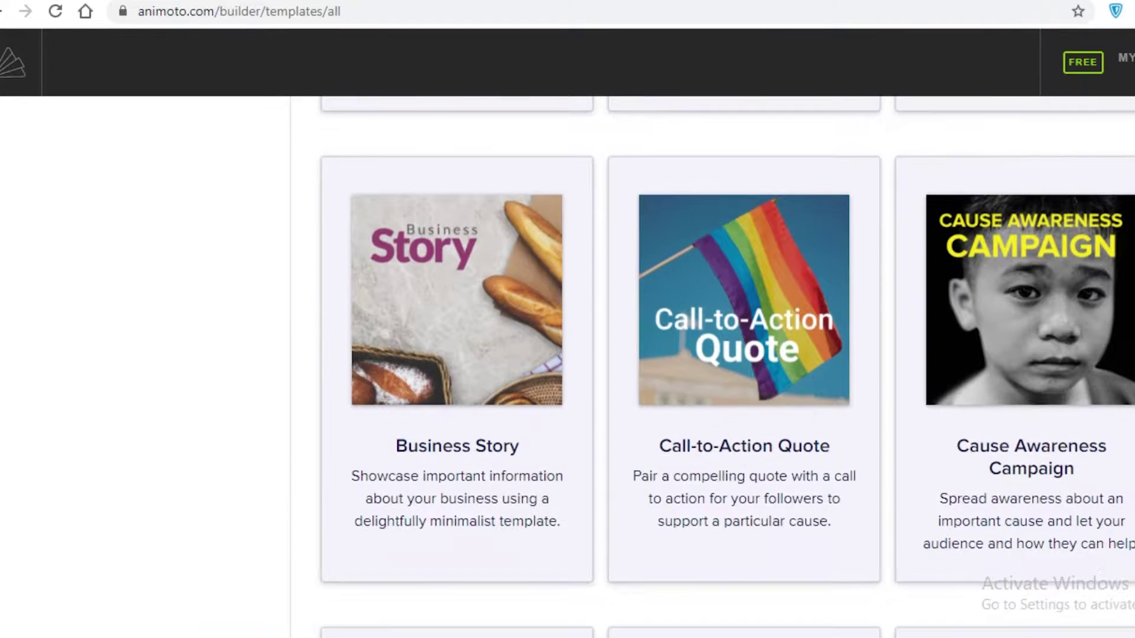
pyautogui.scroll(-6, 1100, 237)
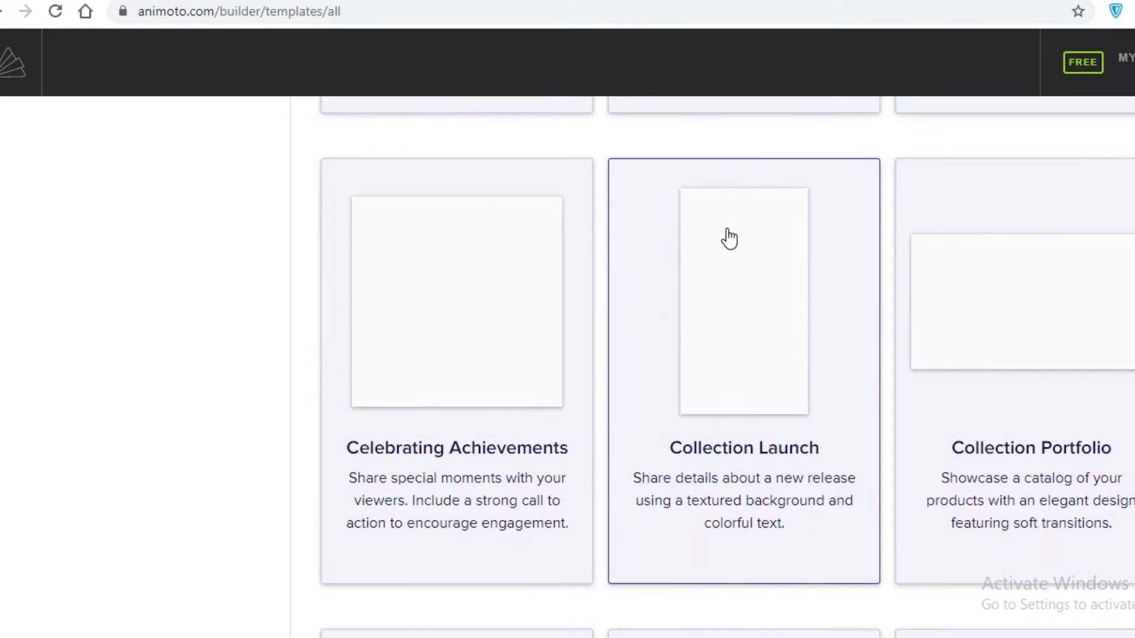
pyautogui.scroll(20, 729, 238)
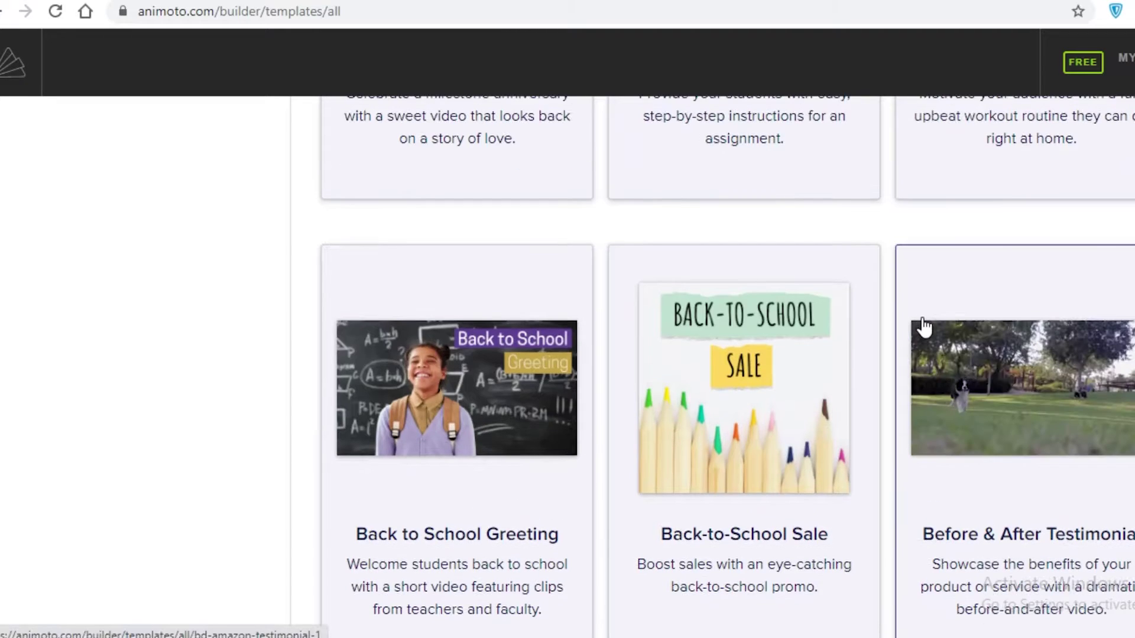
pyautogui.scroll(-7, 924, 326)
pyautogui.click(1034, 317)
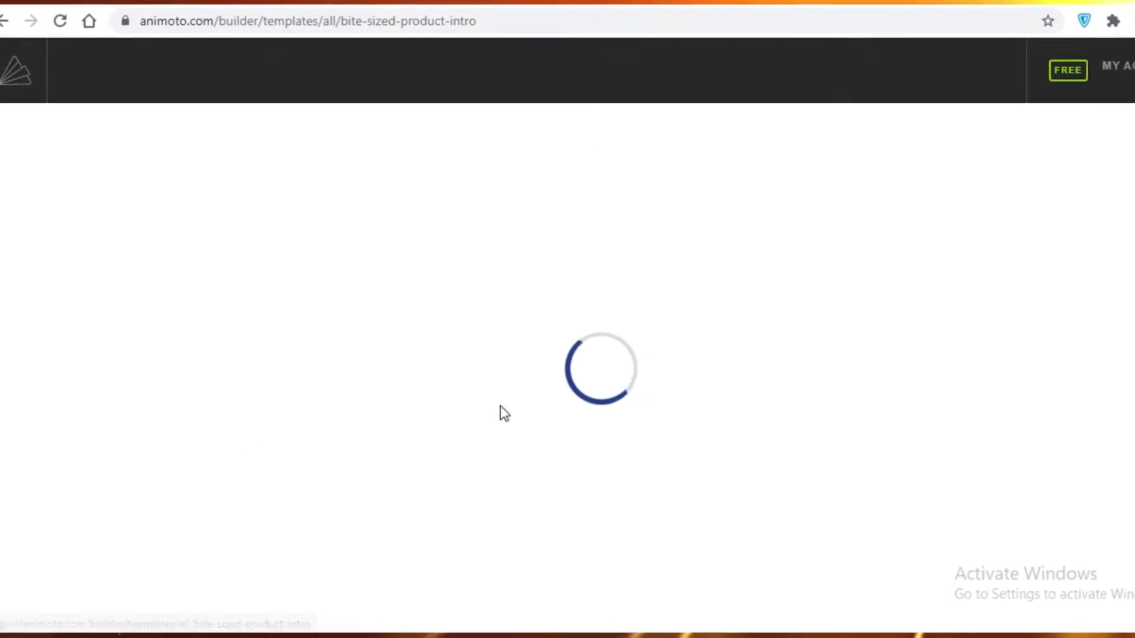
# Step: Create a project from the Bite-sized Product Intro template and skip uploading media
pyautogui.click(697, 549)
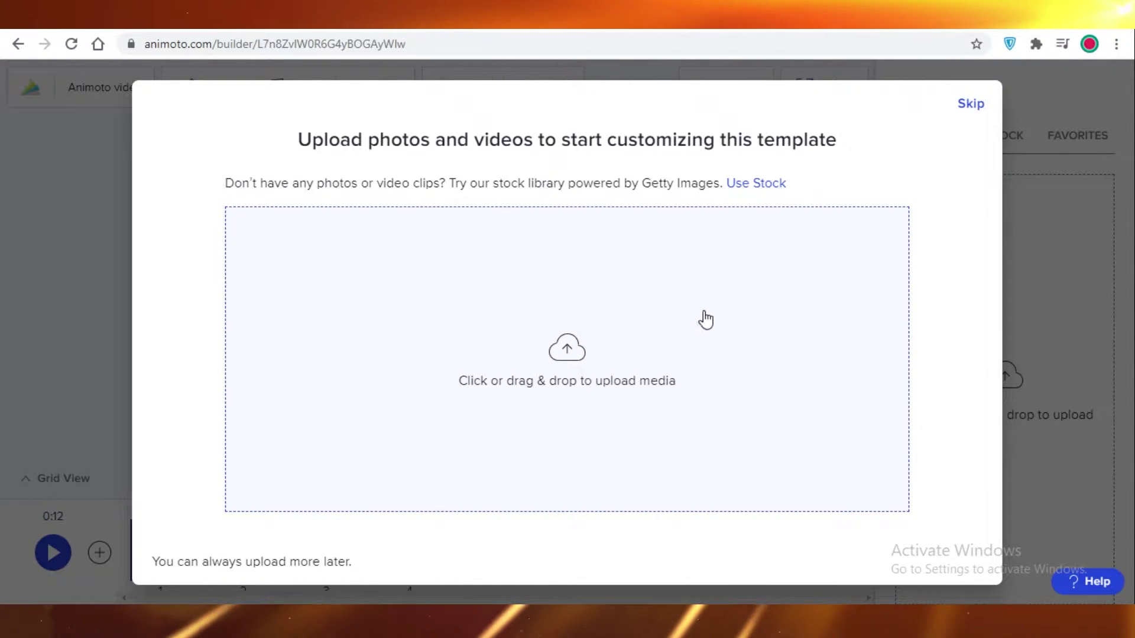
pyautogui.click(973, 106)
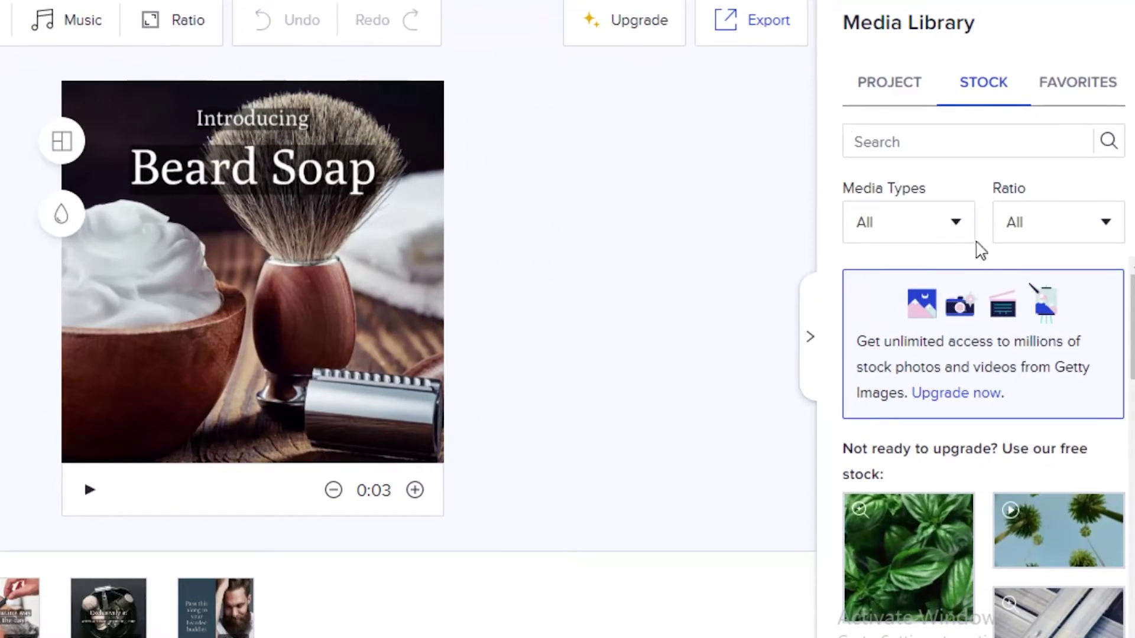
# Step: Search the stock library for 'Hair' footage and scroll the results
pyautogui.scroll(-5, 970, 520)
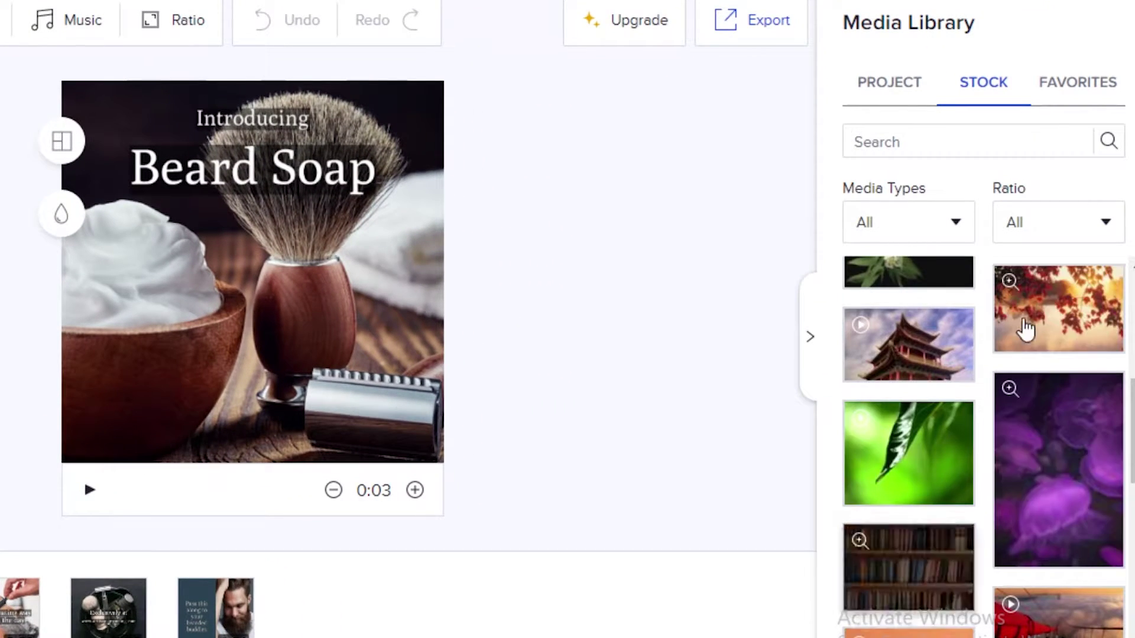
pyautogui.click(946, 142)
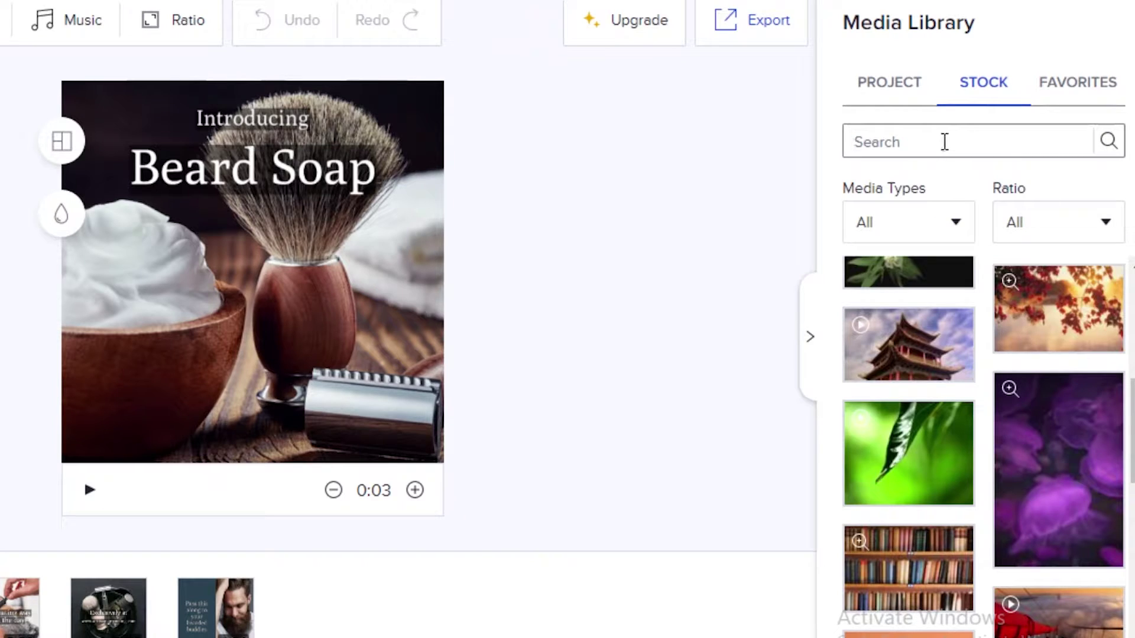
pyautogui.write('Hair')
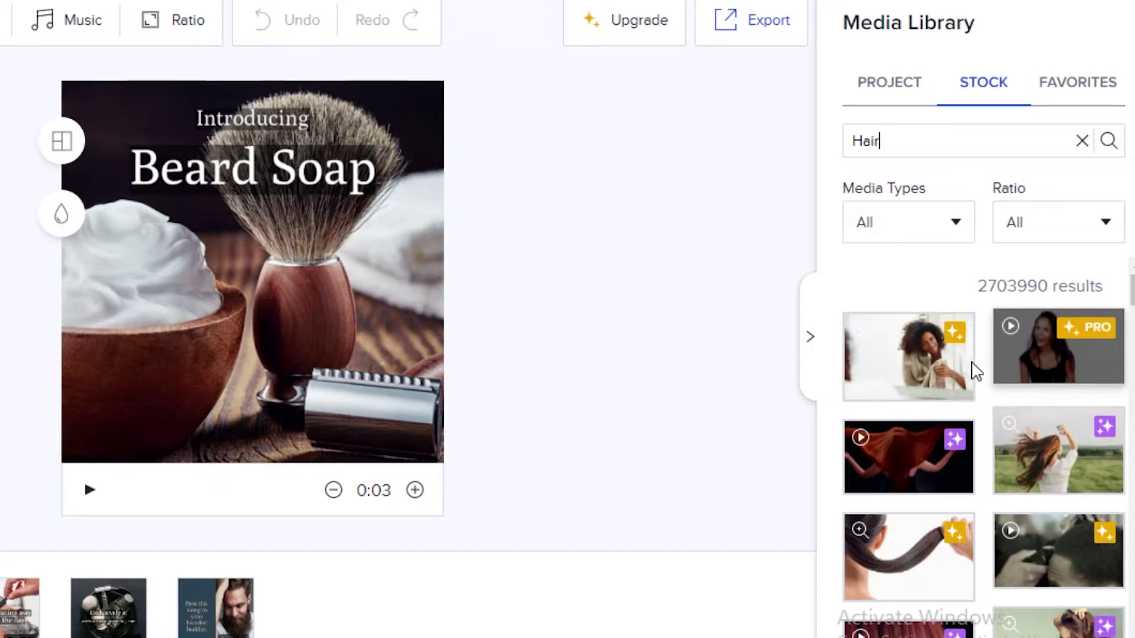
pyautogui.scroll(-5, 975, 372)
pyautogui.scroll(-5, 1052, 497)
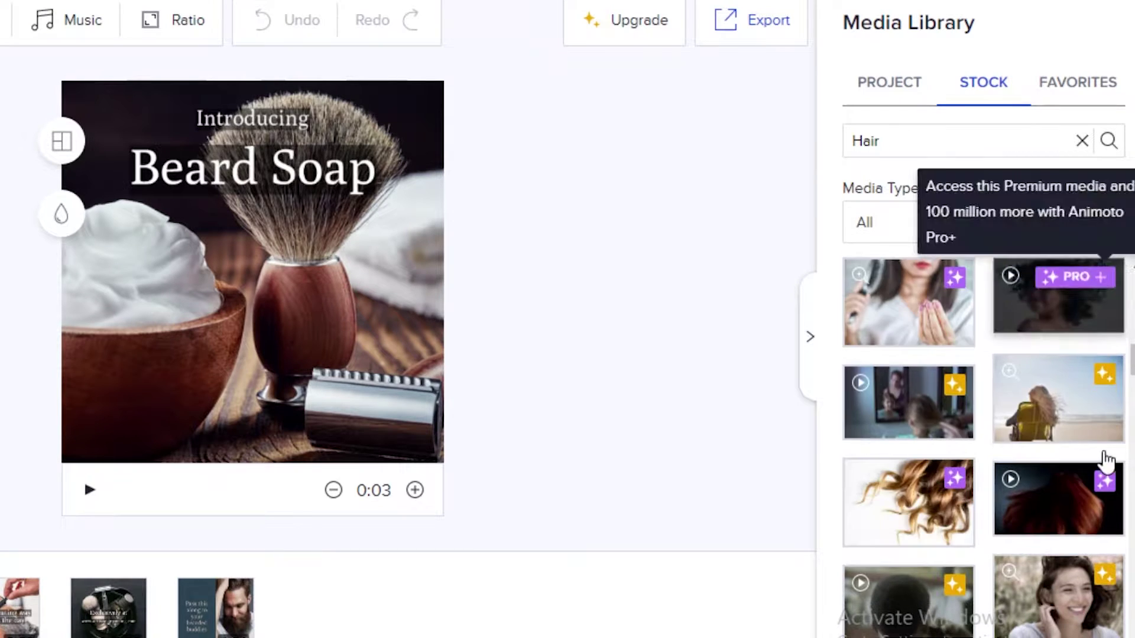
# Step: Check the Media Types and Ratio filters, leaving ratio at All, and try a premium hair clip
pyautogui.click(1008, 224)
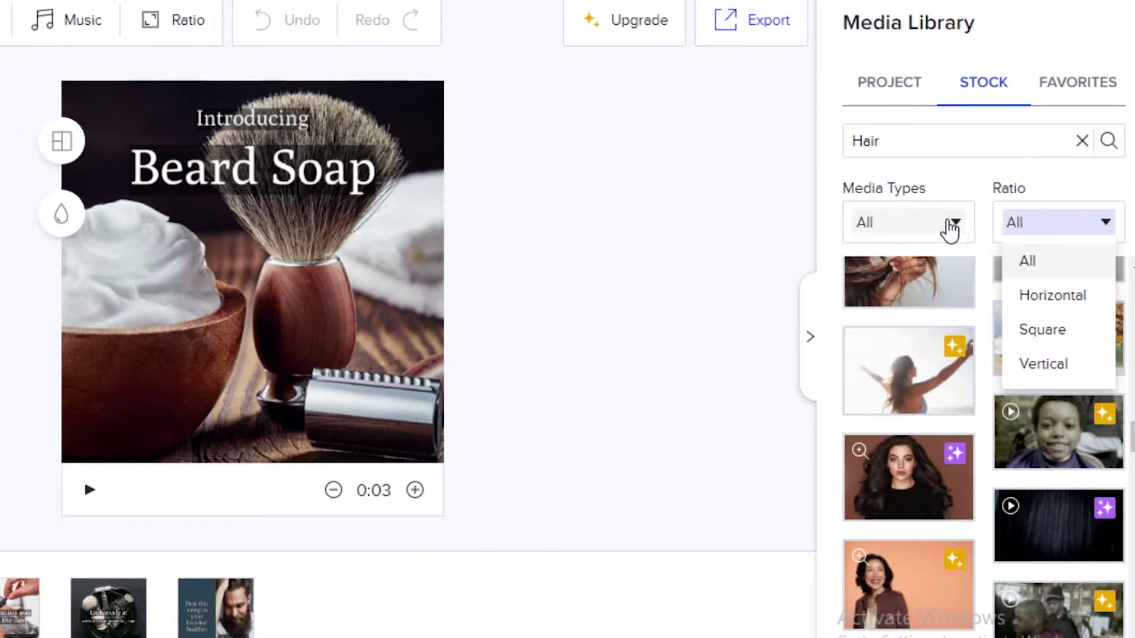
pyautogui.click(950, 223)
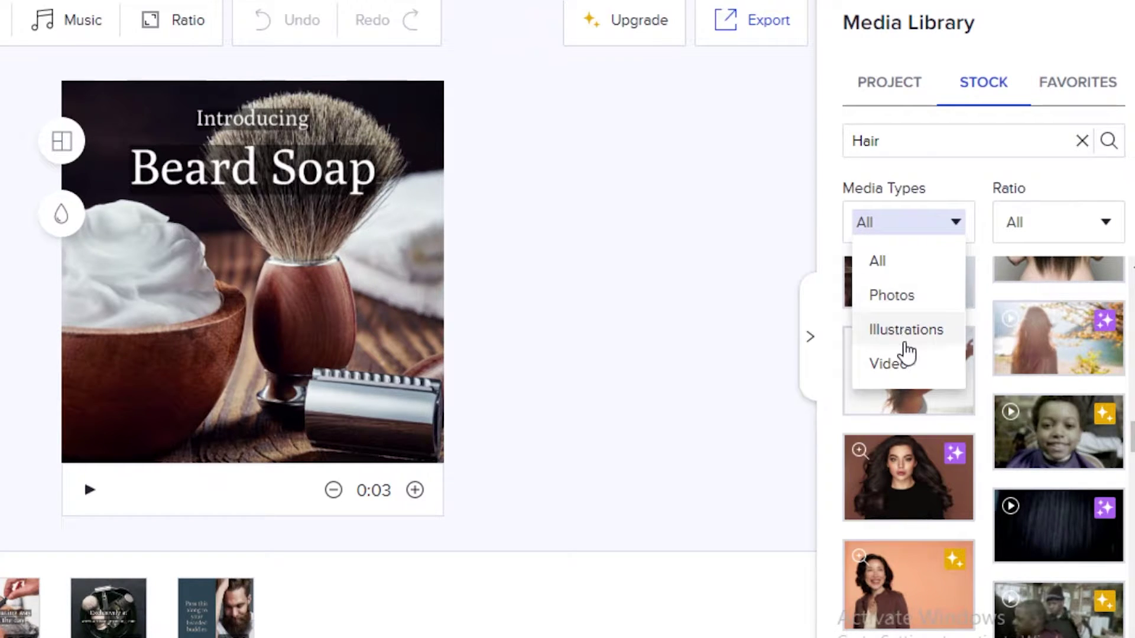
pyautogui.click(1096, 236)
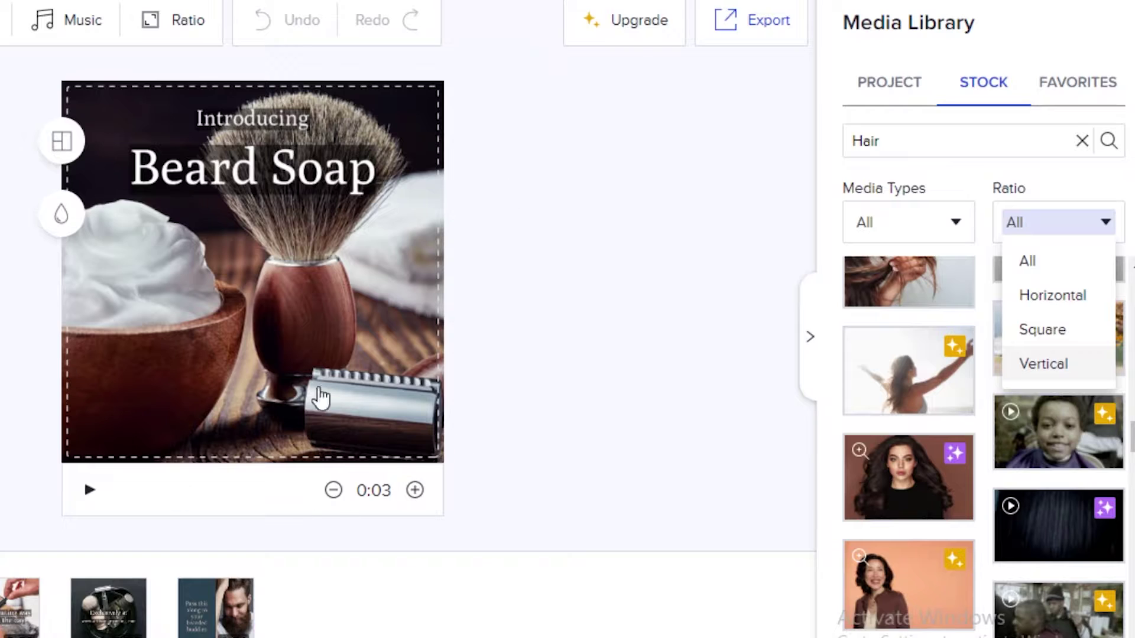
pyautogui.click(1027, 260)
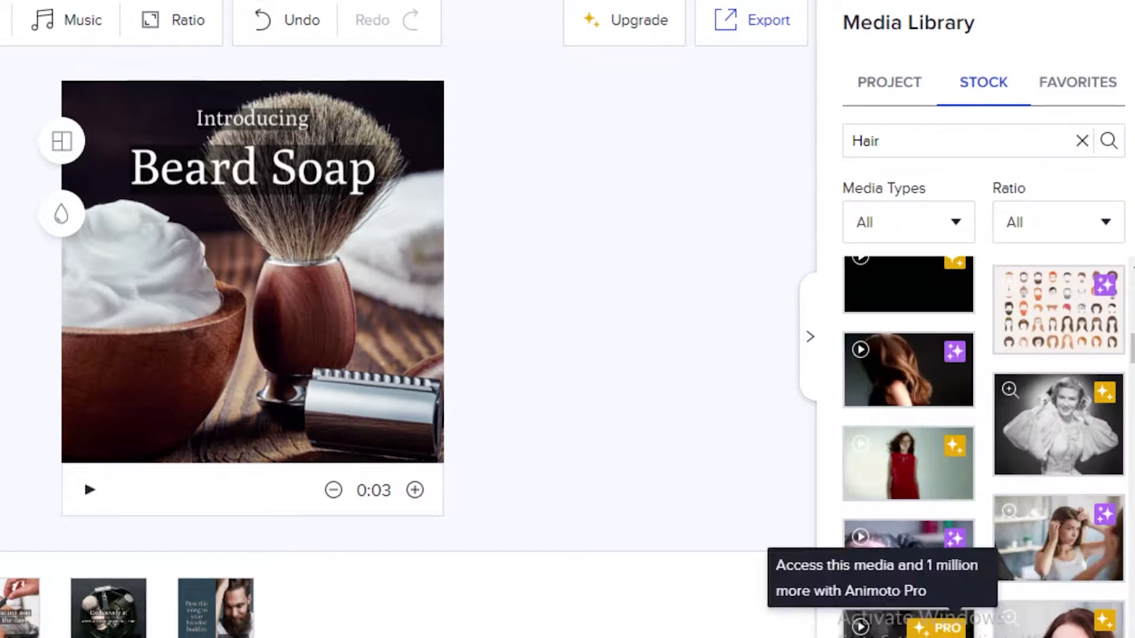
pyautogui.click(937, 628)
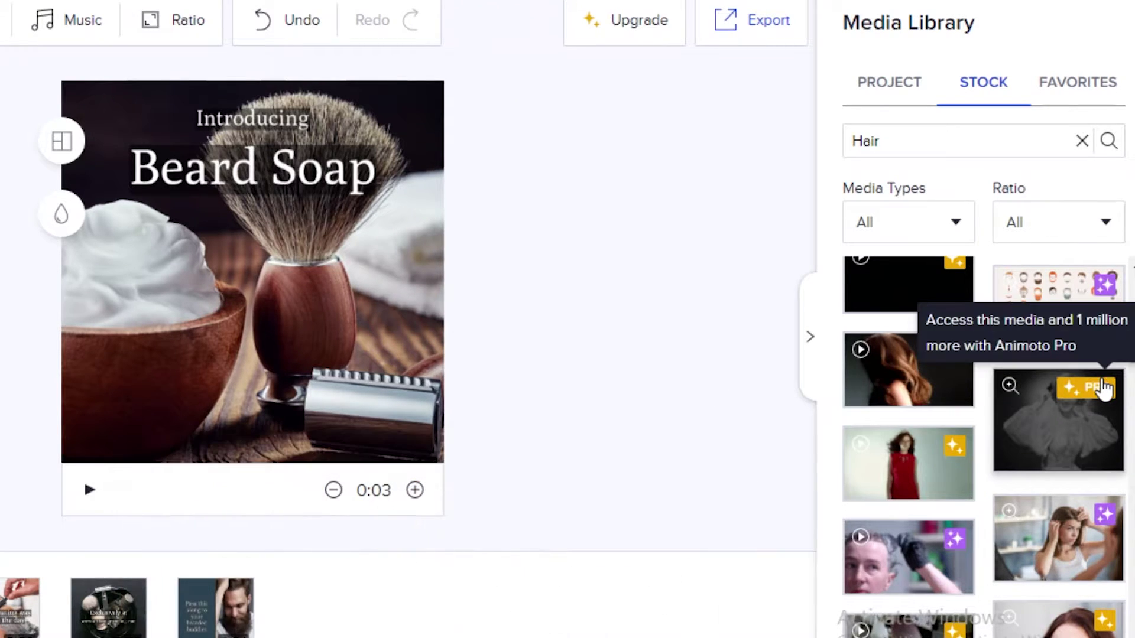
pyautogui.moveTo(900, 407)
# Step: Scroll the Hair results, then switch the media library to Project uploads
pyautogui.scroll(5, 1005, 402)
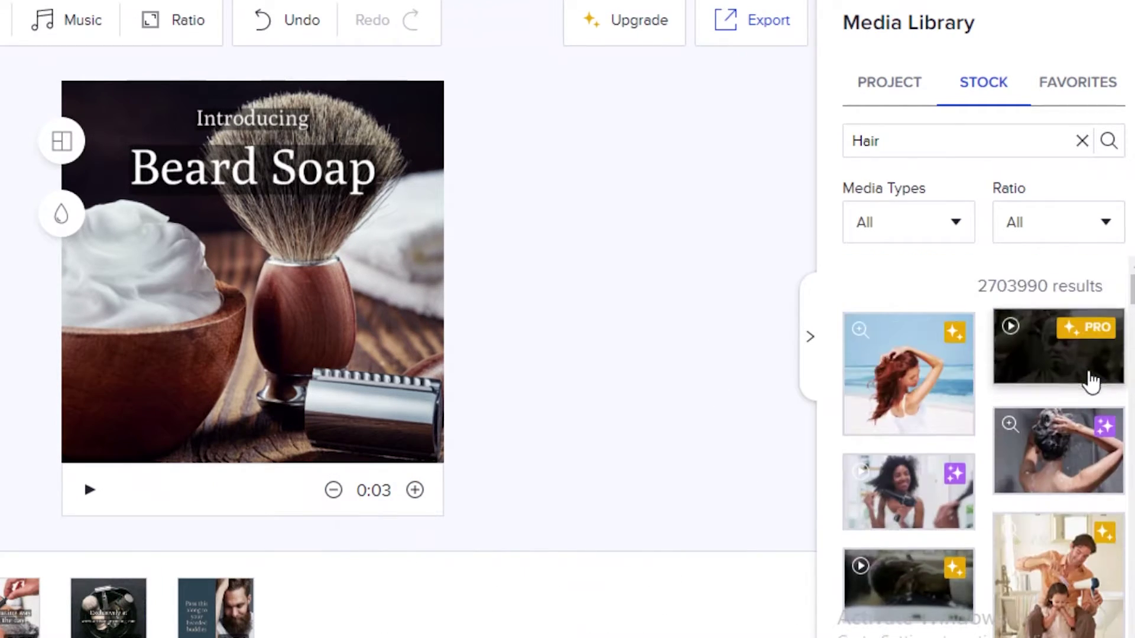
pyautogui.scroll(-4, 1057, 410)
pyautogui.scroll(-10, 1012, 387)
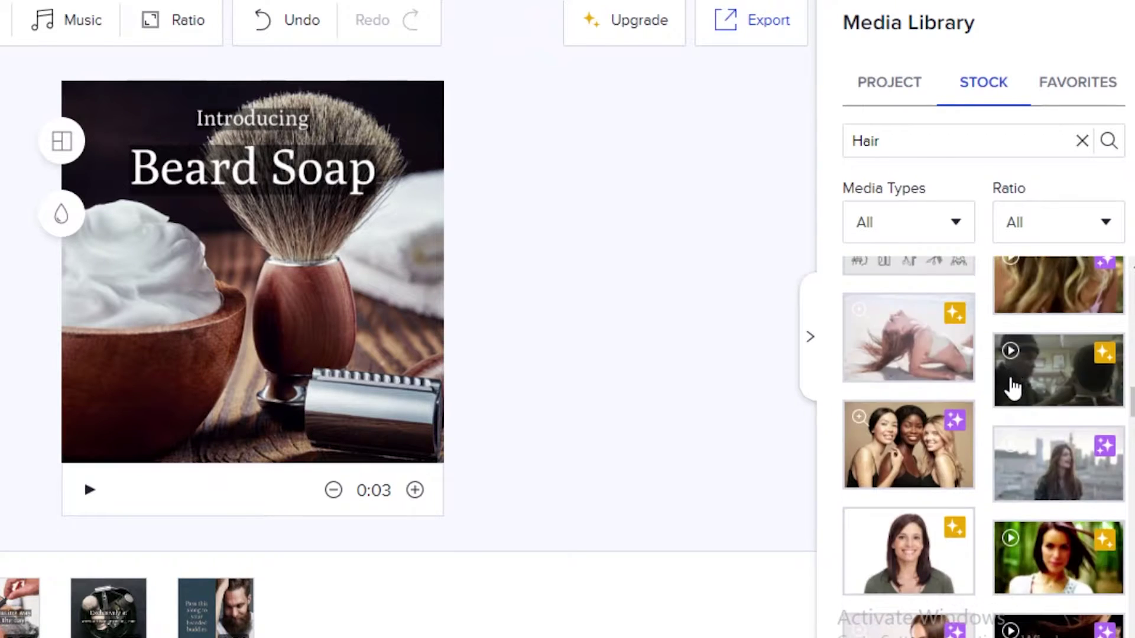
pyautogui.scroll(-5, 999, 449)
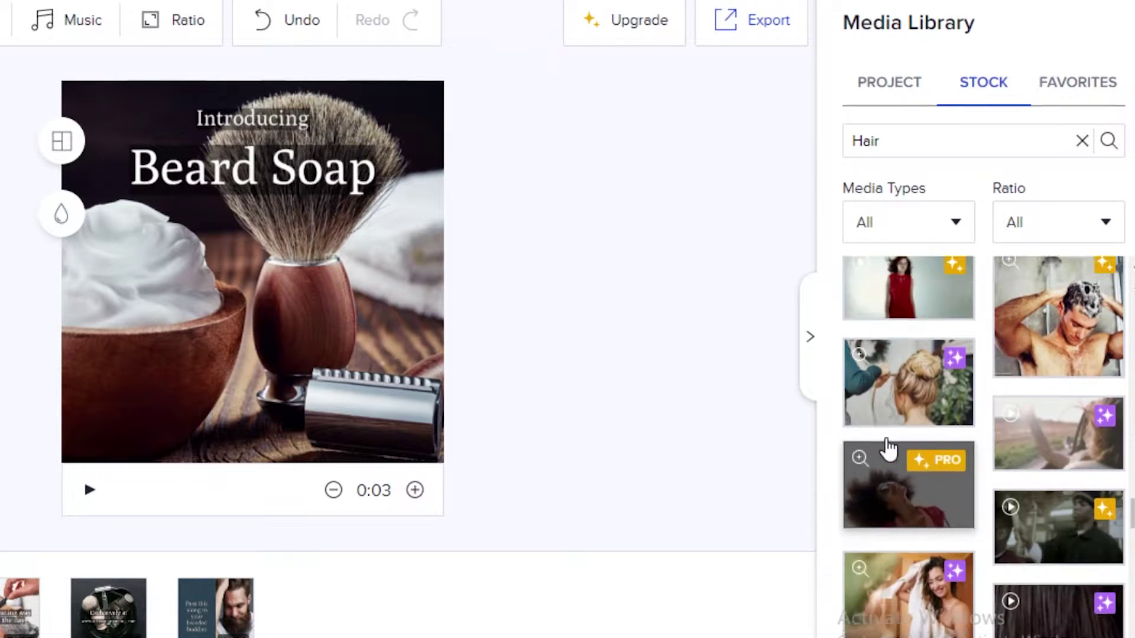
pyautogui.scroll(8, 887, 446)
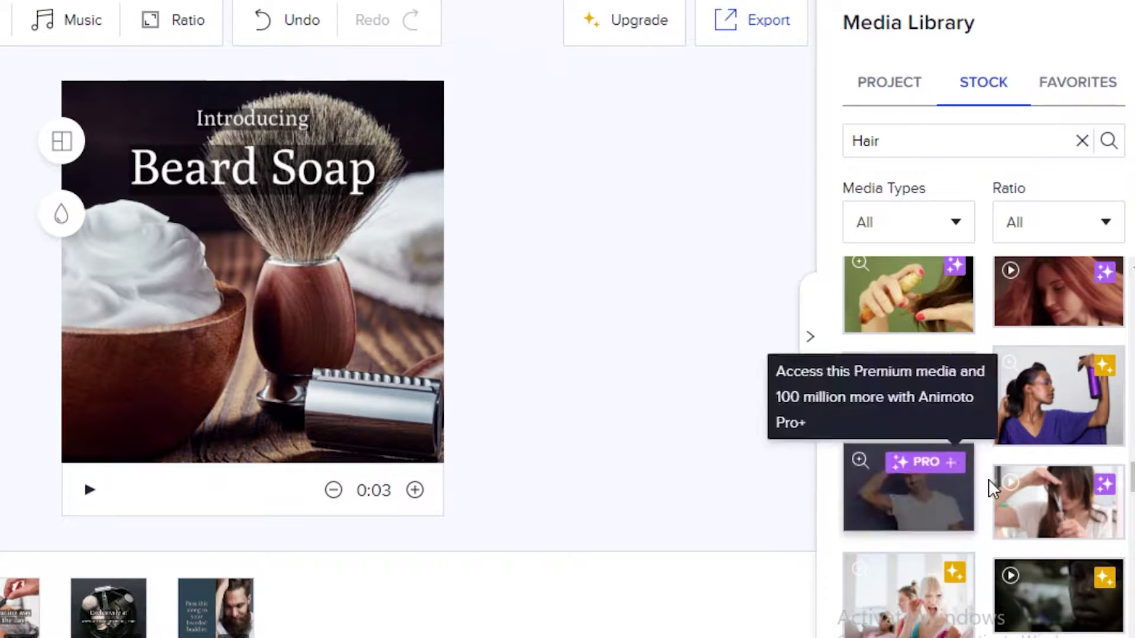
pyautogui.click(899, 86)
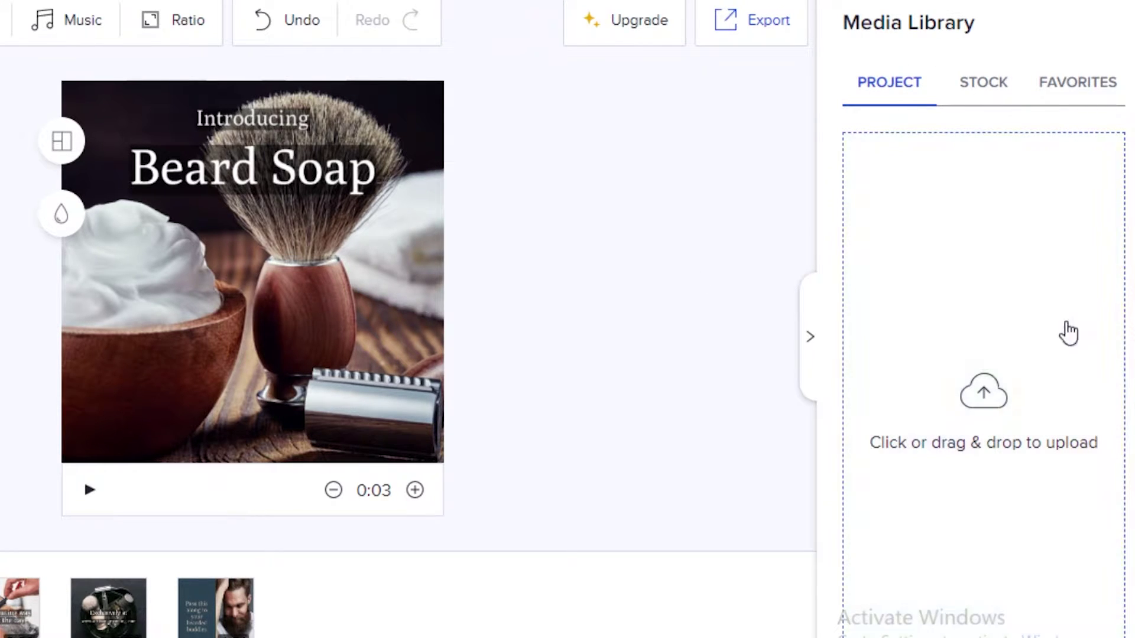
# Step: Show Favorites, preview slide 2, stop playback and return to the Introducing Beard Soap slide
pyautogui.click(1077, 80)
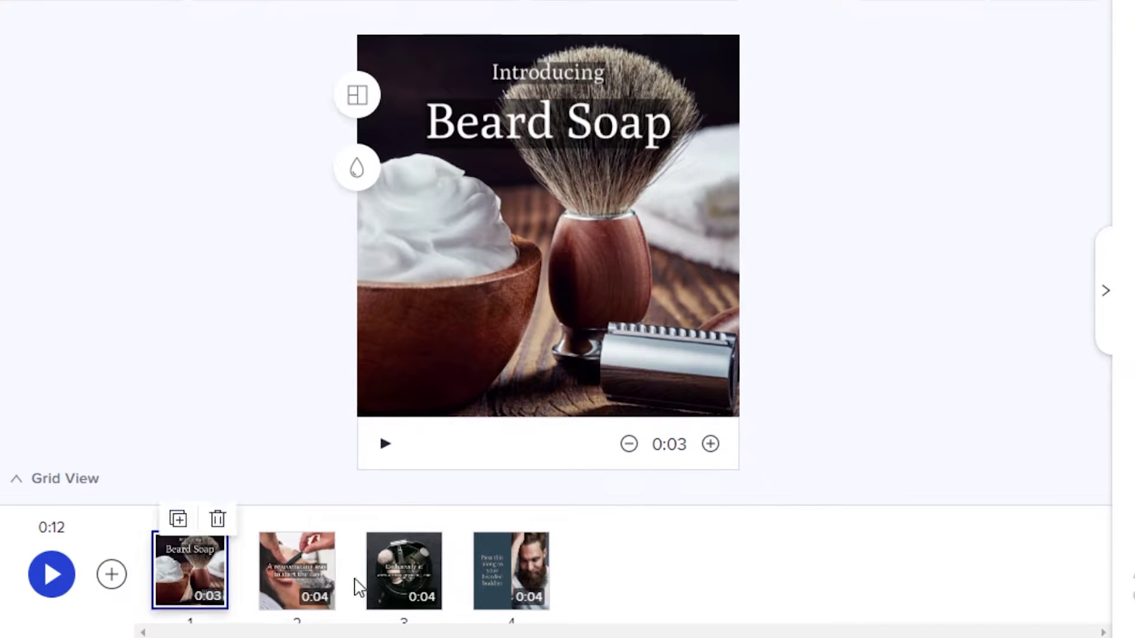
pyautogui.click(278, 588)
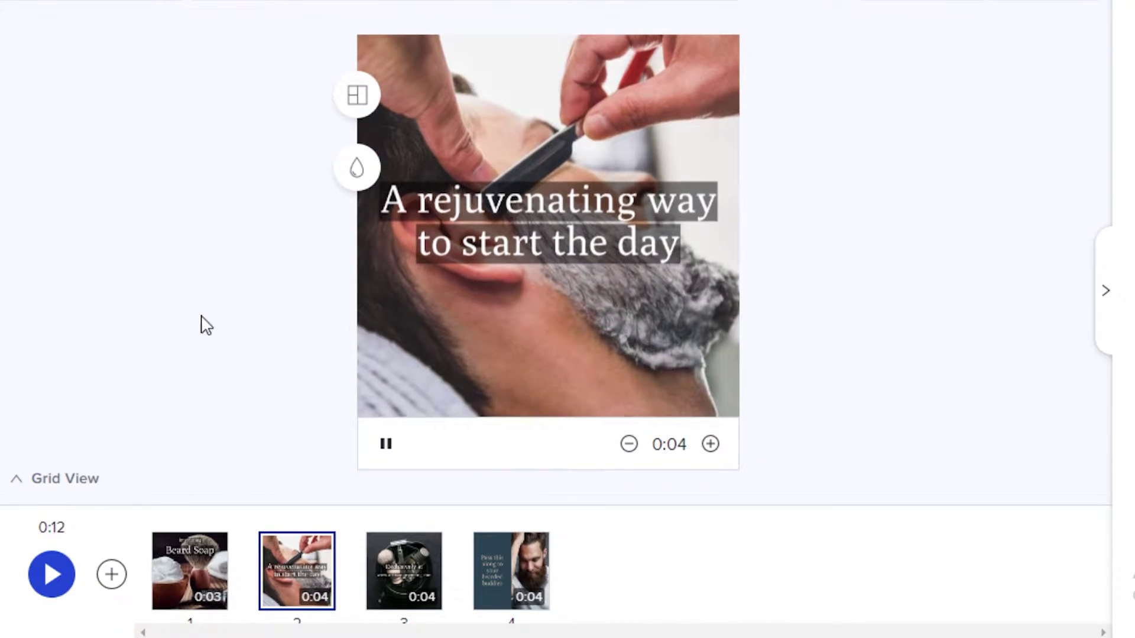
pyautogui.click(385, 444)
pyautogui.click(165, 555)
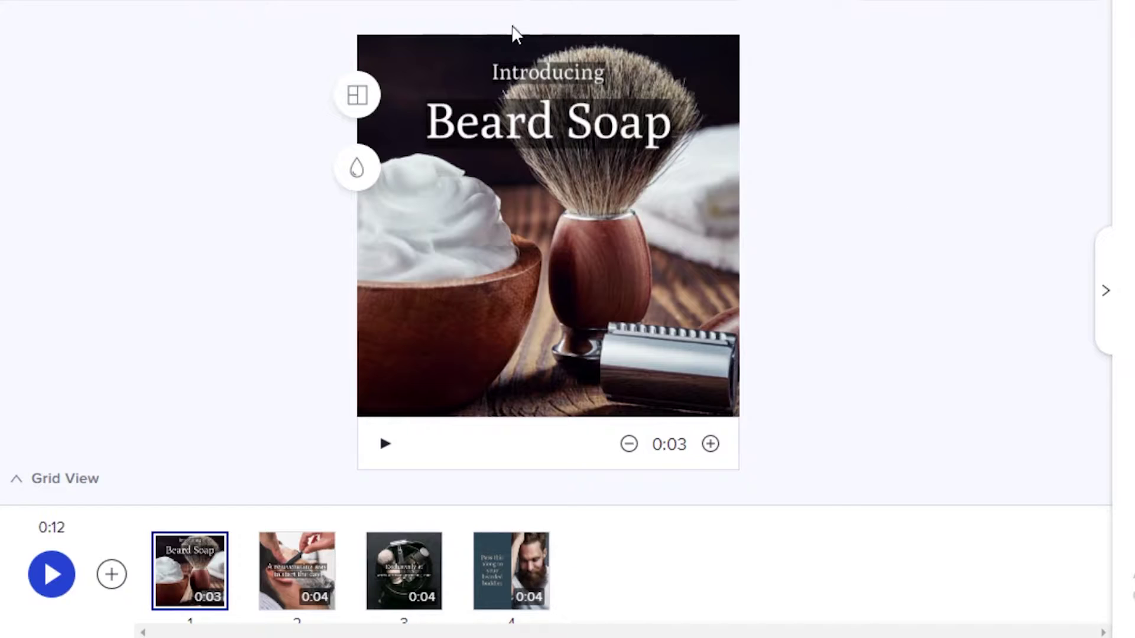
# Step: Add a text-only Call to Action block and duplicate it
pyautogui.click(100, 584)
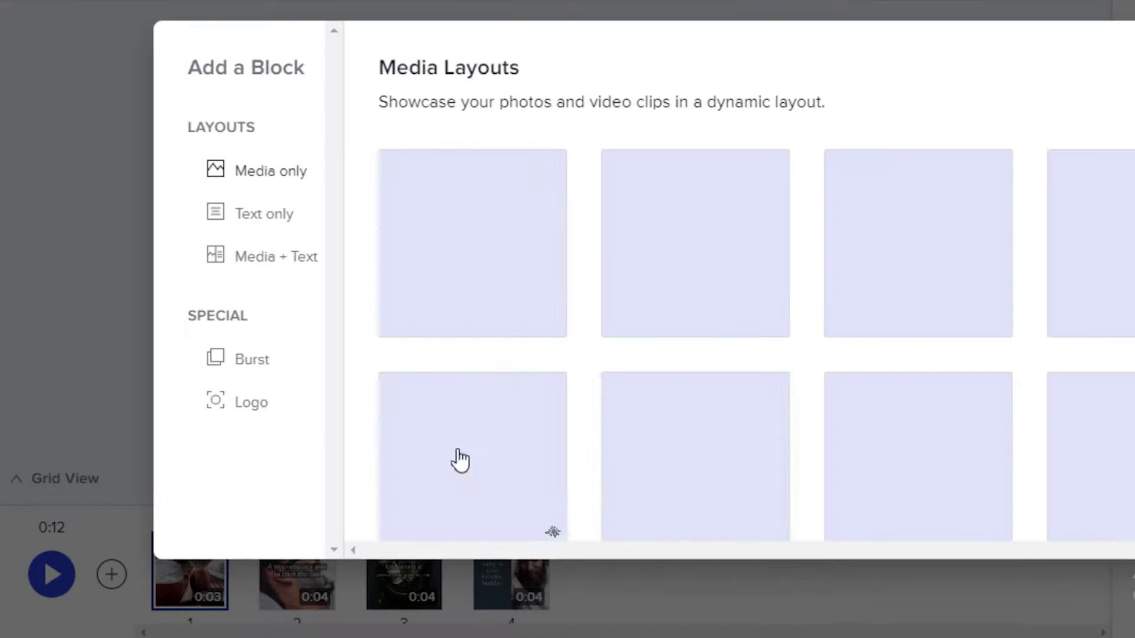
pyautogui.scroll(-10, 573, 172)
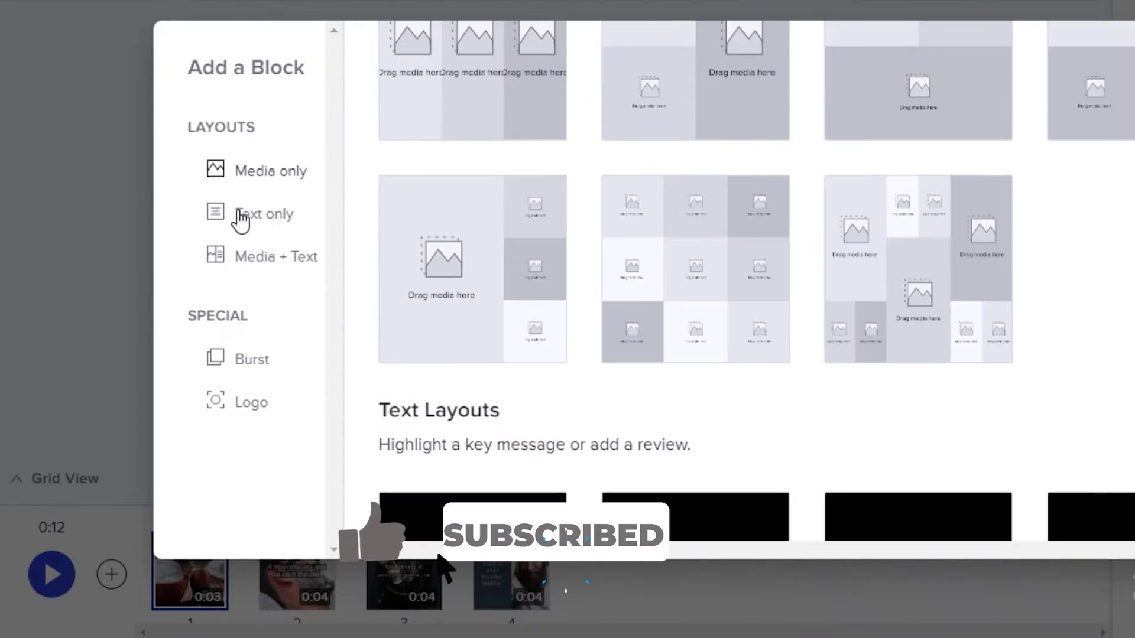
pyautogui.click(240, 219)
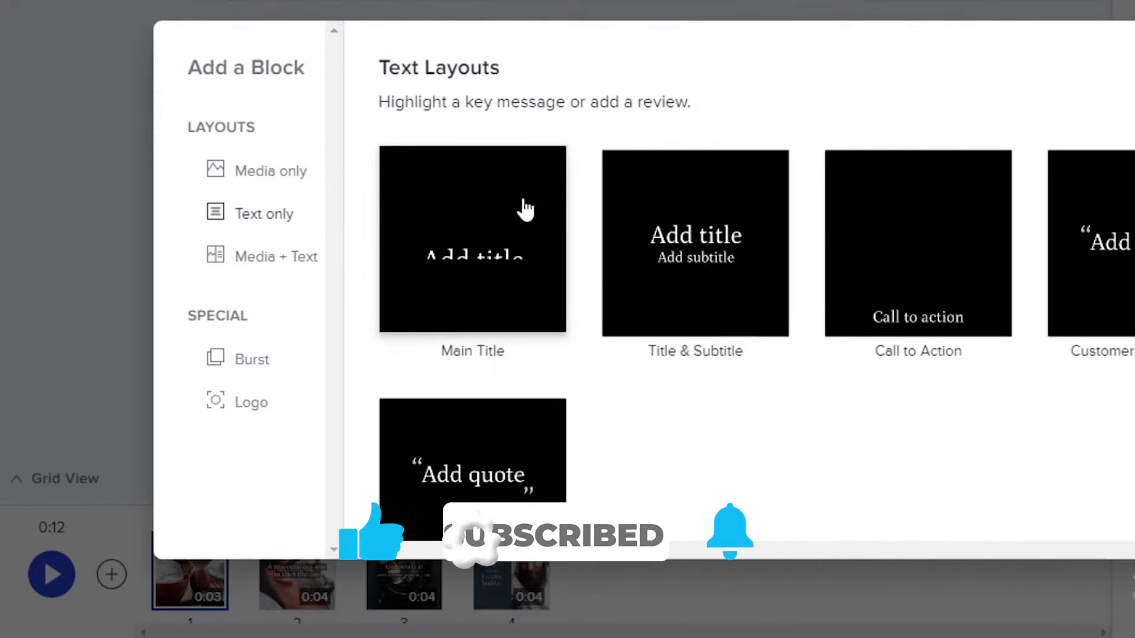
pyautogui.click(854, 237)
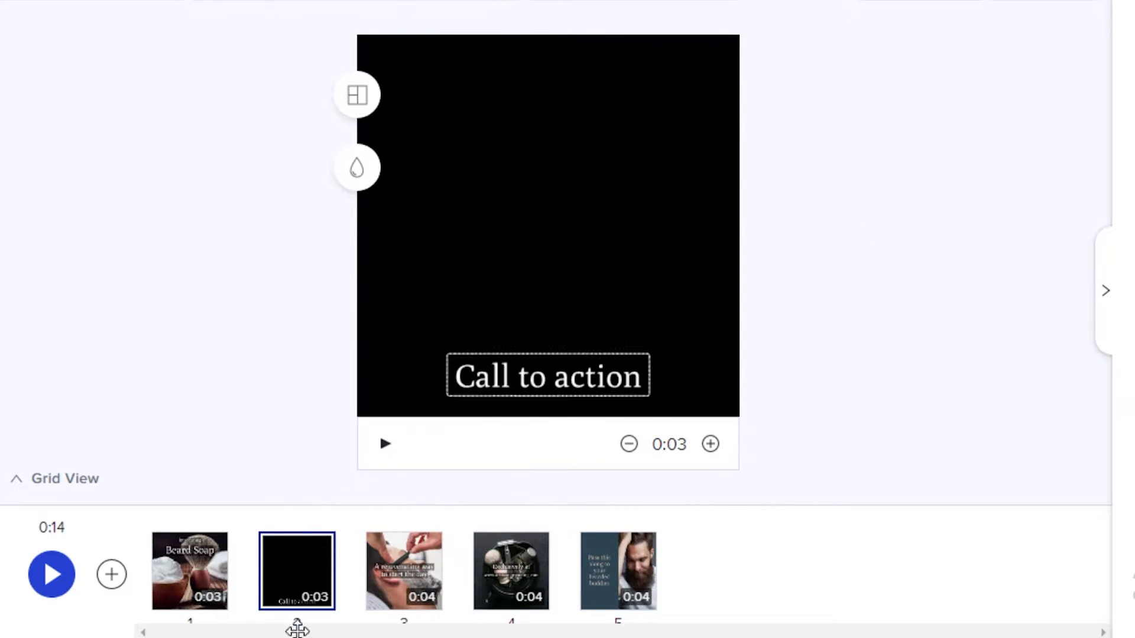
pyautogui.click(286, 518)
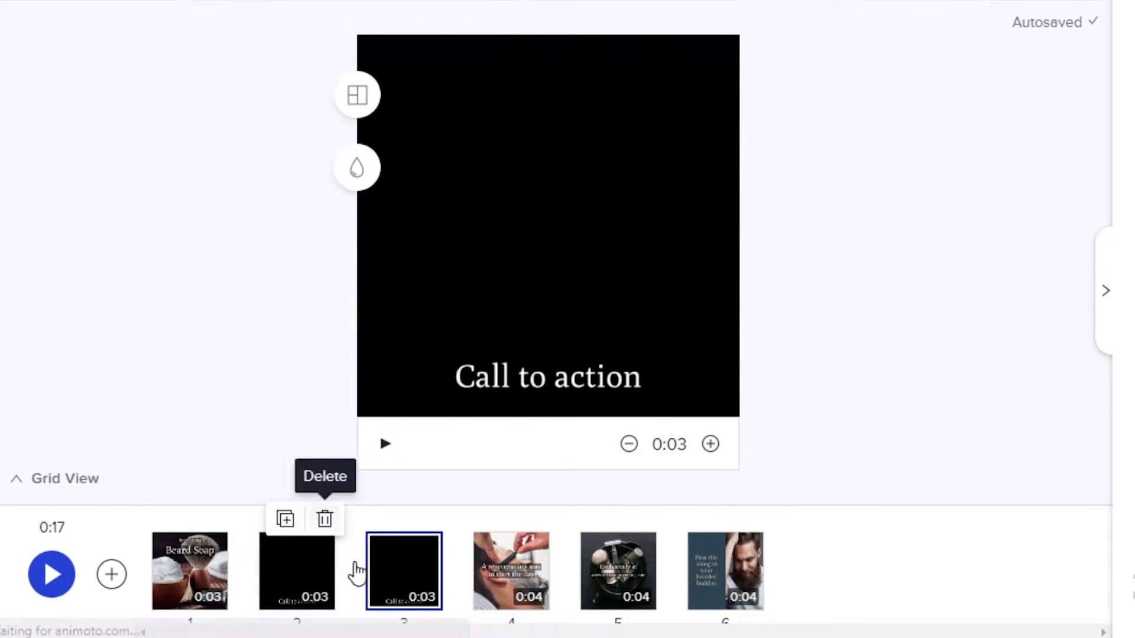
# Step: Enlarge the copy's title, colour it pink and add a subtitle, reading SALE / BUY TODAY
pyautogui.click(469, 374)
pyautogui.click(479, 325)
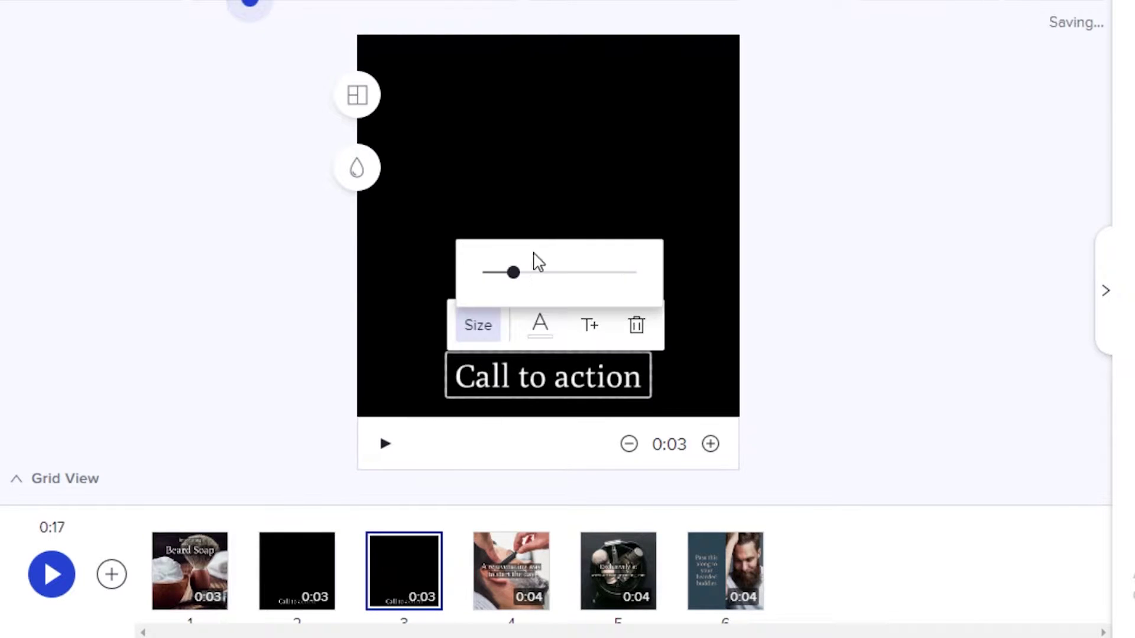
pyautogui.moveTo(520, 273); pyautogui.dragTo(525, 273)
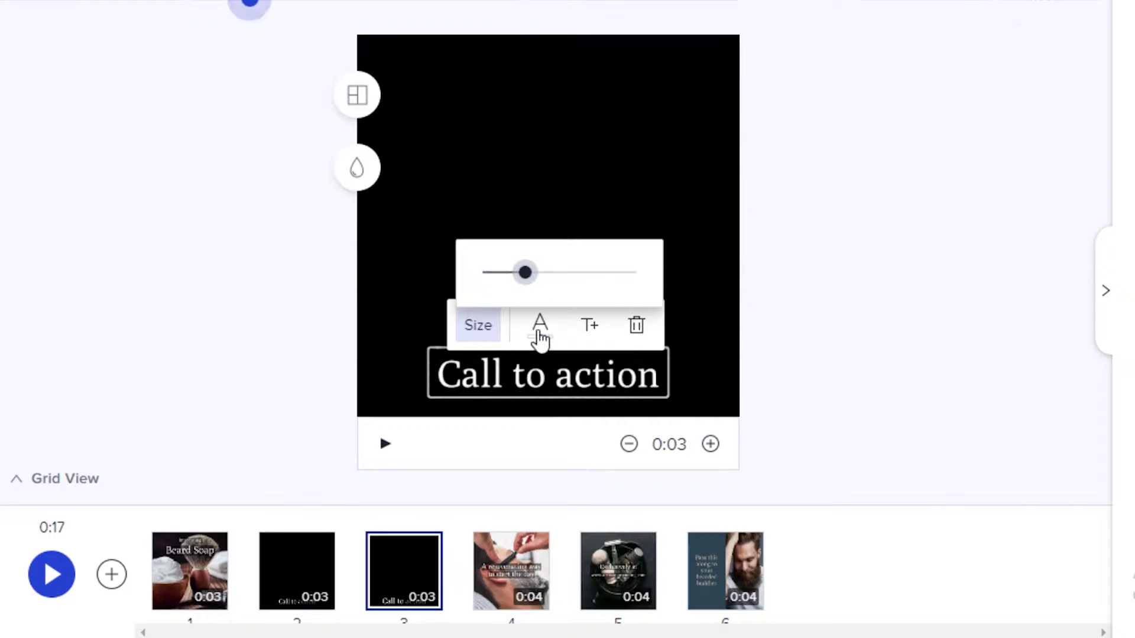
pyautogui.click(540, 337)
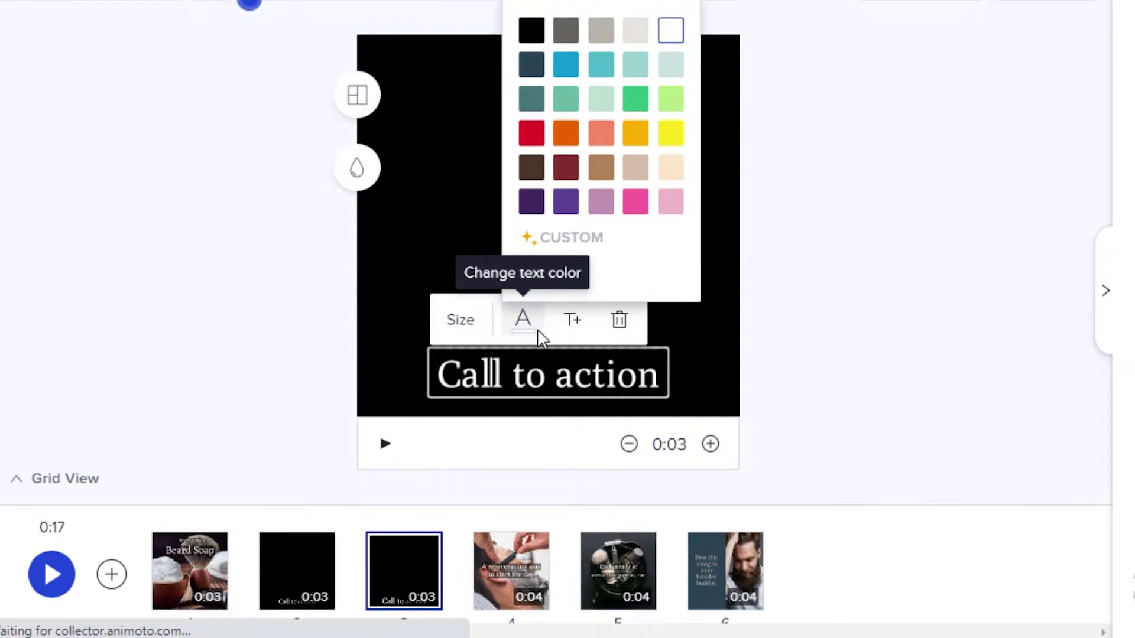
pyautogui.click(572, 321)
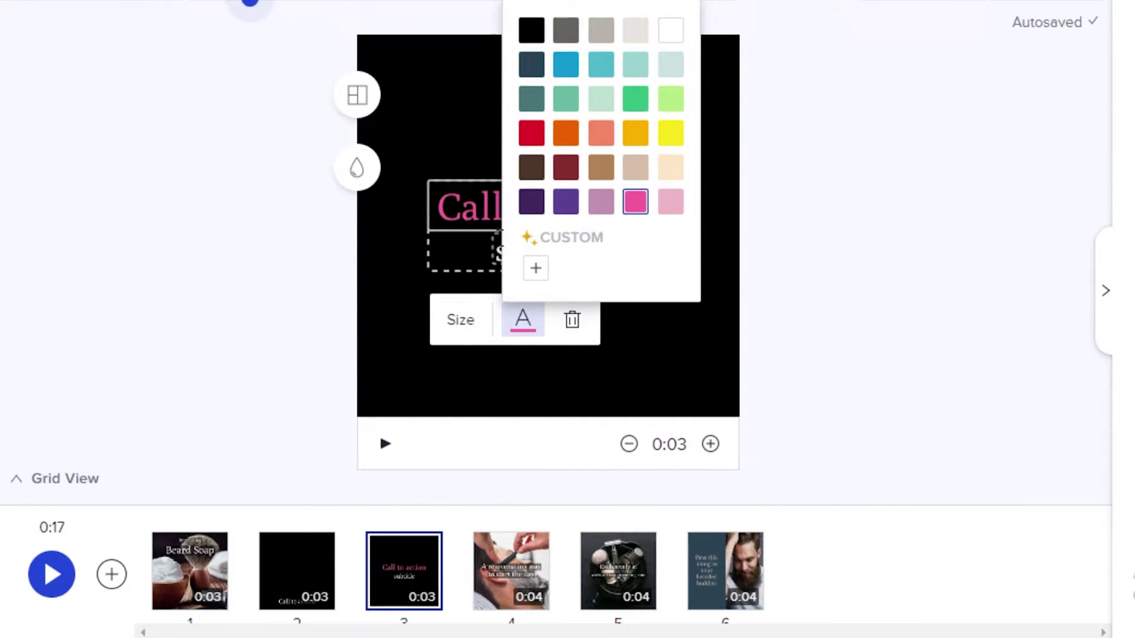
pyautogui.click(250, 3)
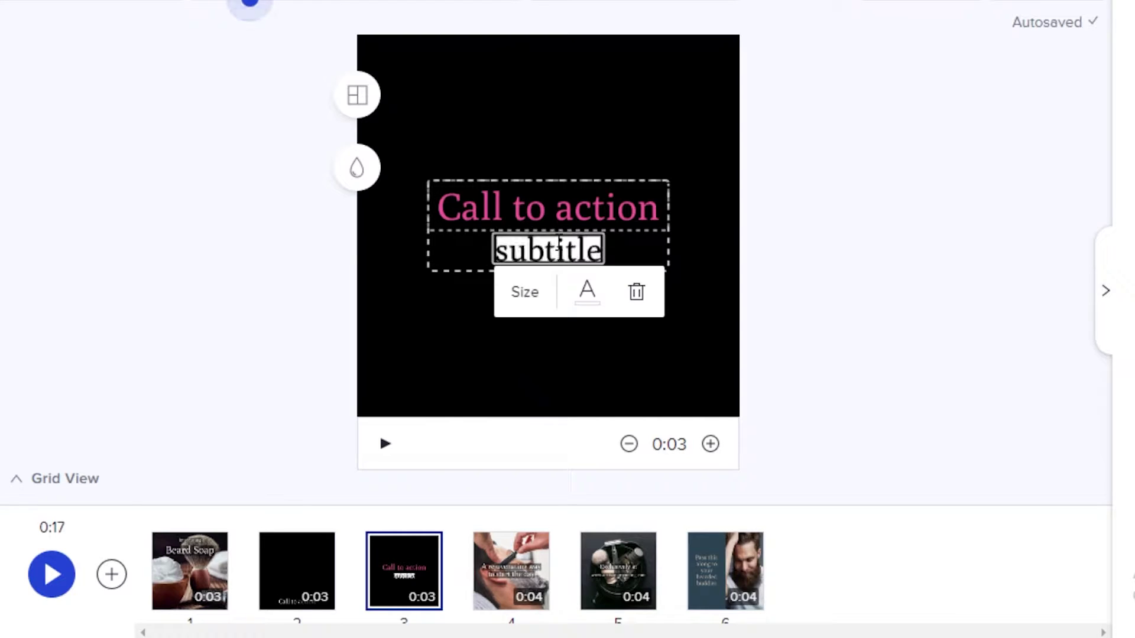
pyautogui.click(189, 571)
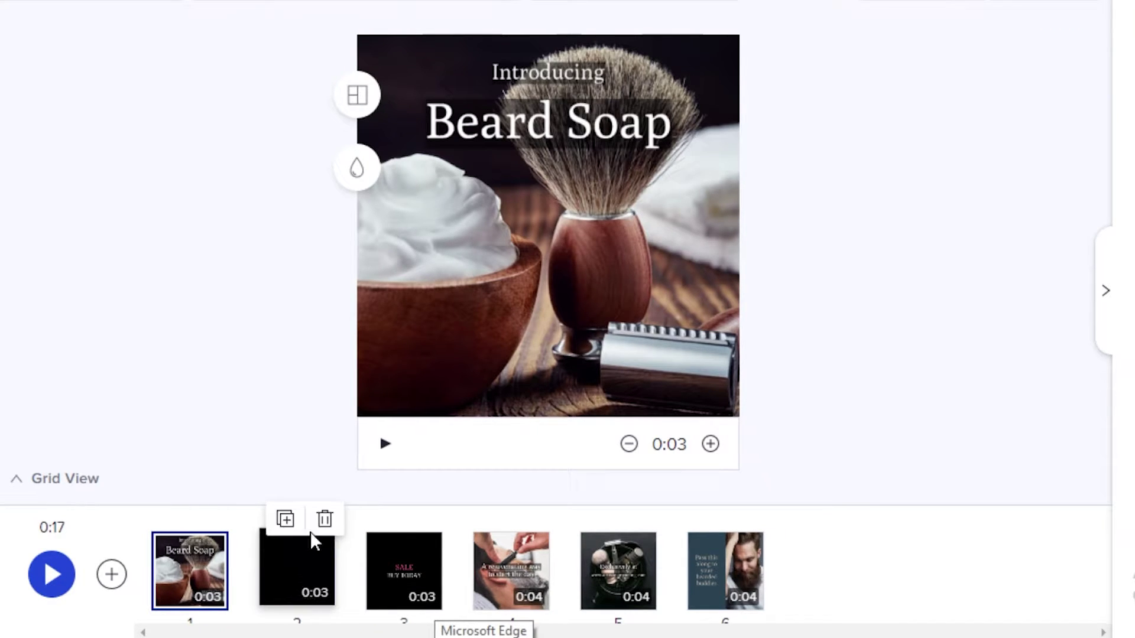
# Step: Delete the blank call-to-action slide, bringing the video to 0:14, and play the preview
pyautogui.click(325, 521)
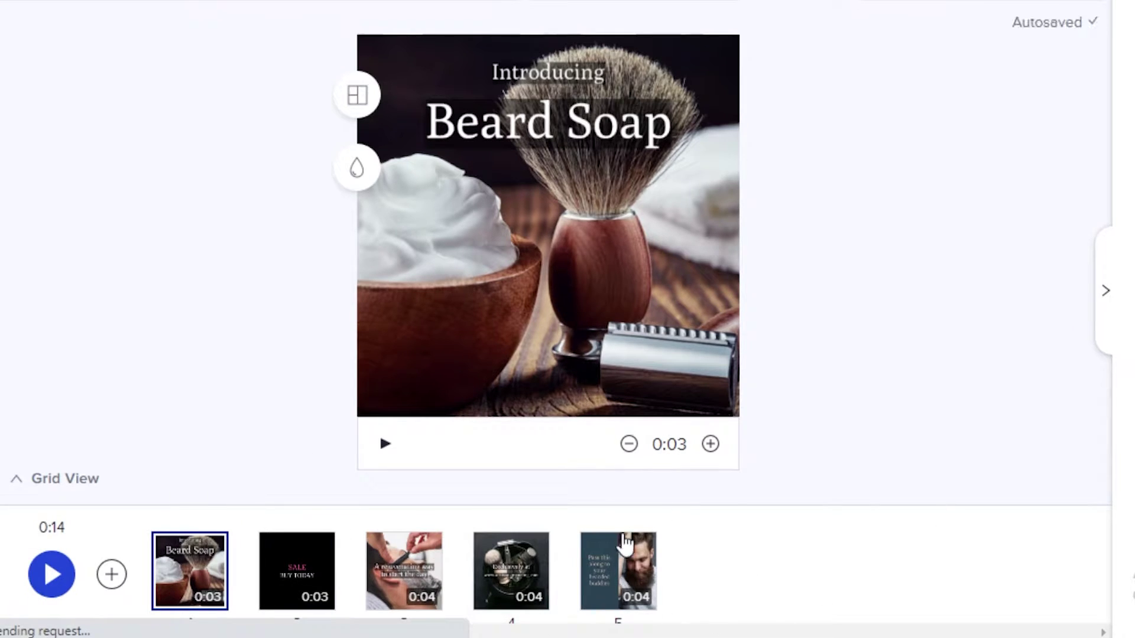
pyautogui.moveTo(297, 570)
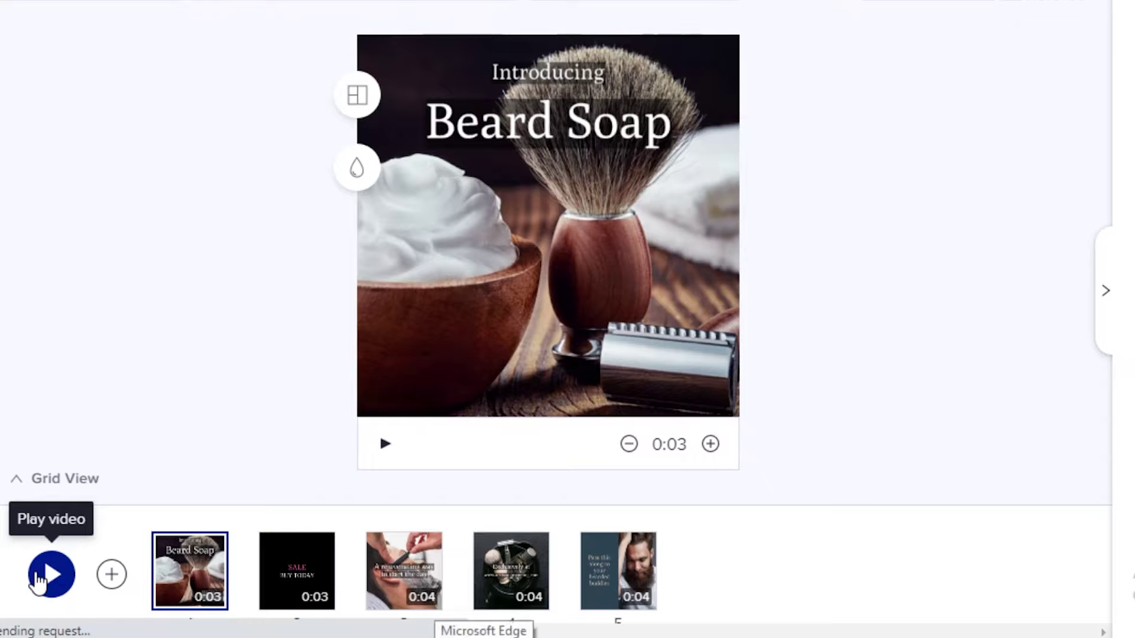
pyautogui.click(37, 578)
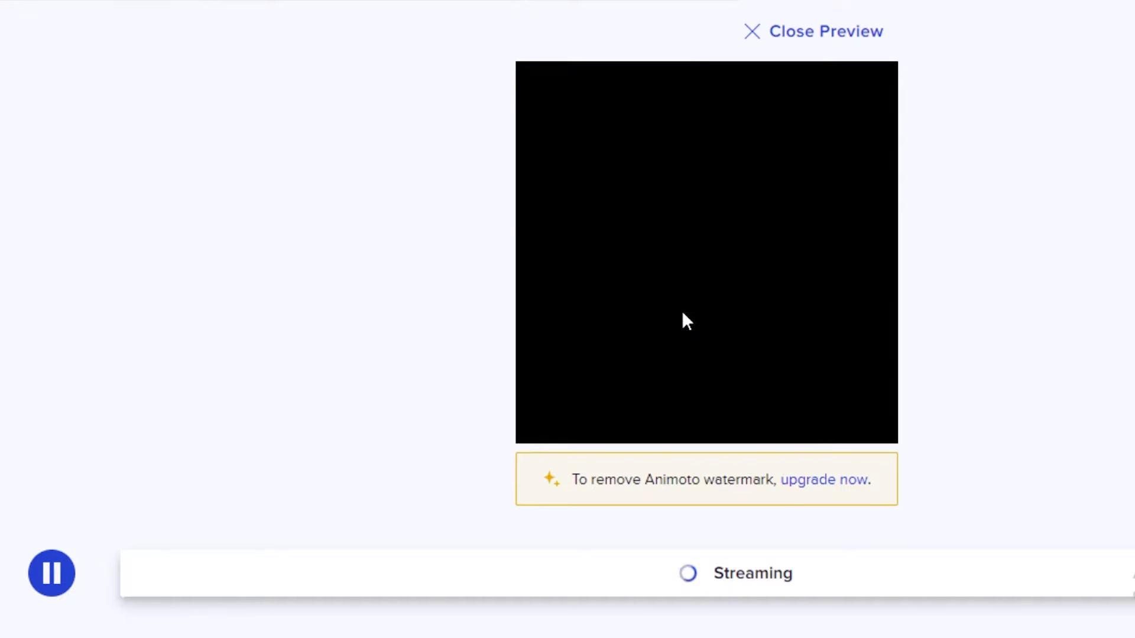
# Step: Leave the preview, page through the Themes carousel and apply Fashion Forward
pyautogui.click(810, 31)
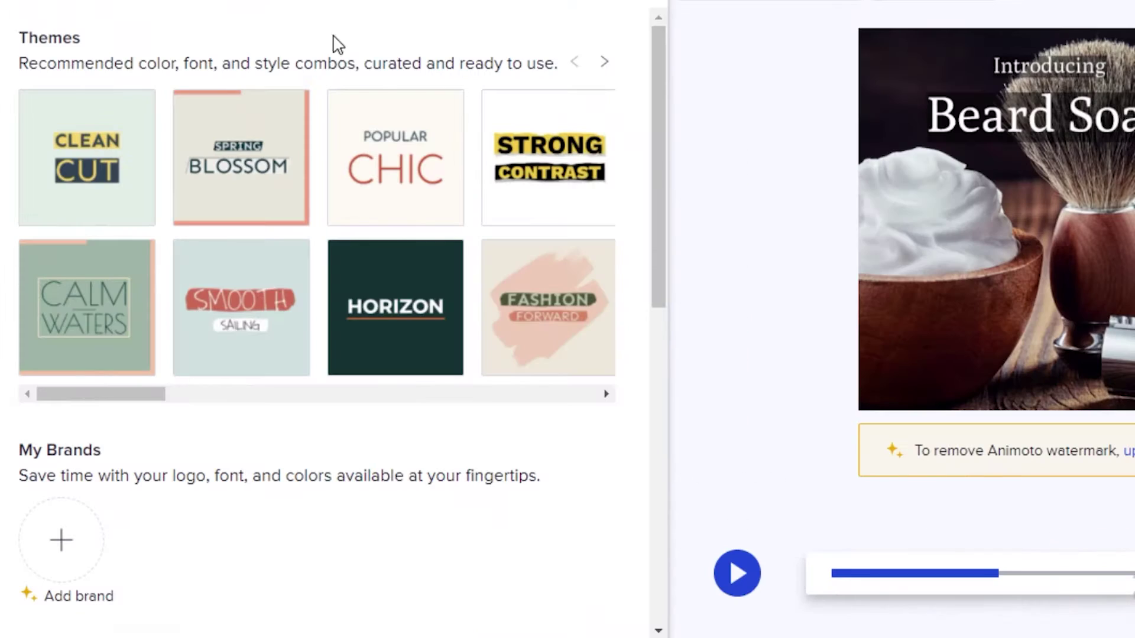
pyautogui.scroll(-3, 258, 535)
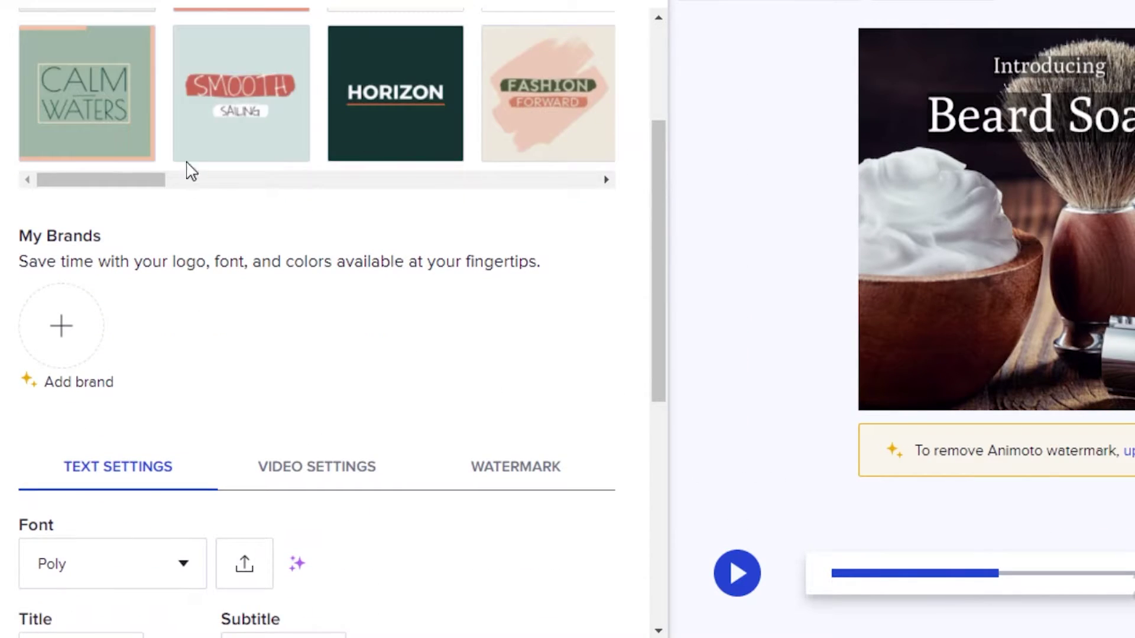
pyautogui.scroll(-5, 319, 290)
pyautogui.scroll(8, 512, 229)
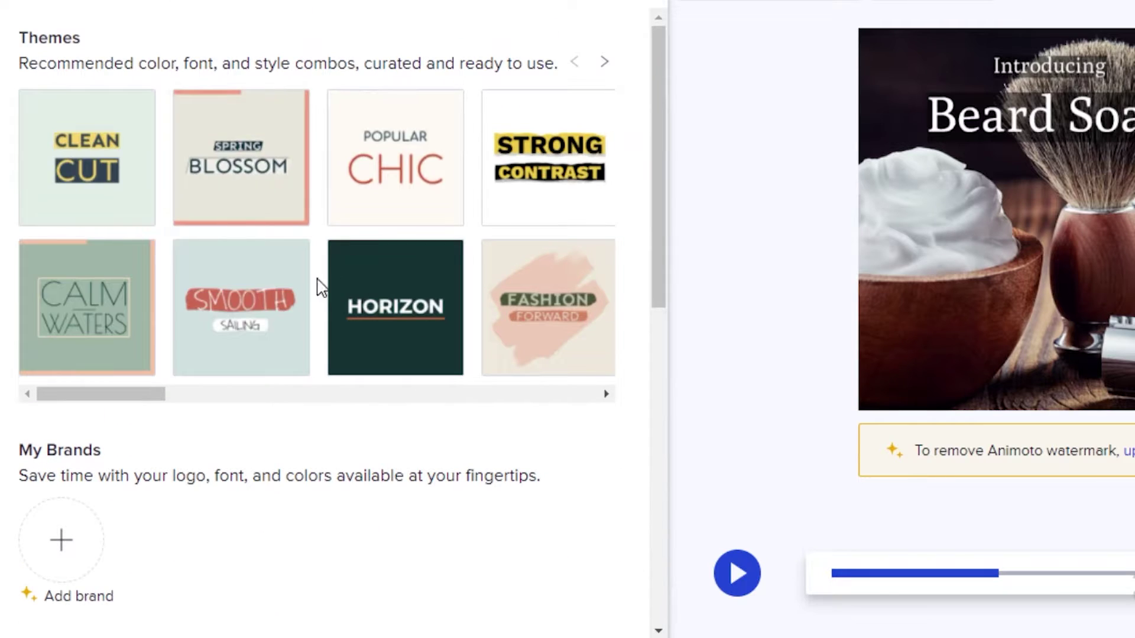
pyautogui.click(603, 62)
pyautogui.click(603, 62)
pyautogui.click(603, 62)
pyautogui.click(603, 62)
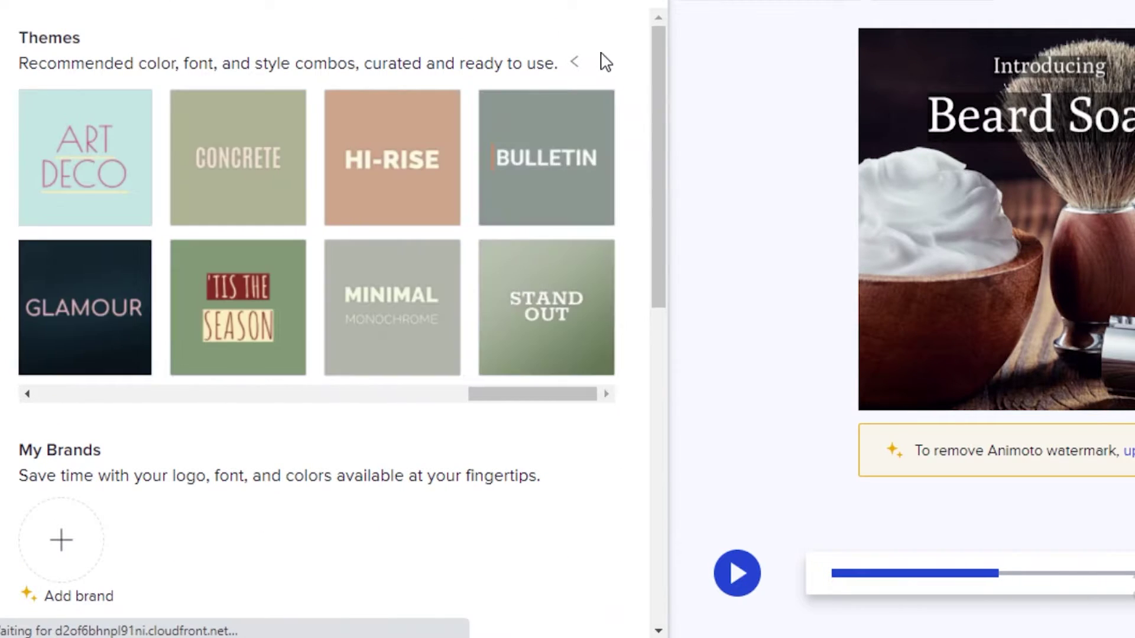
pyautogui.click(572, 63)
pyautogui.click(572, 63)
pyautogui.click(572, 63)
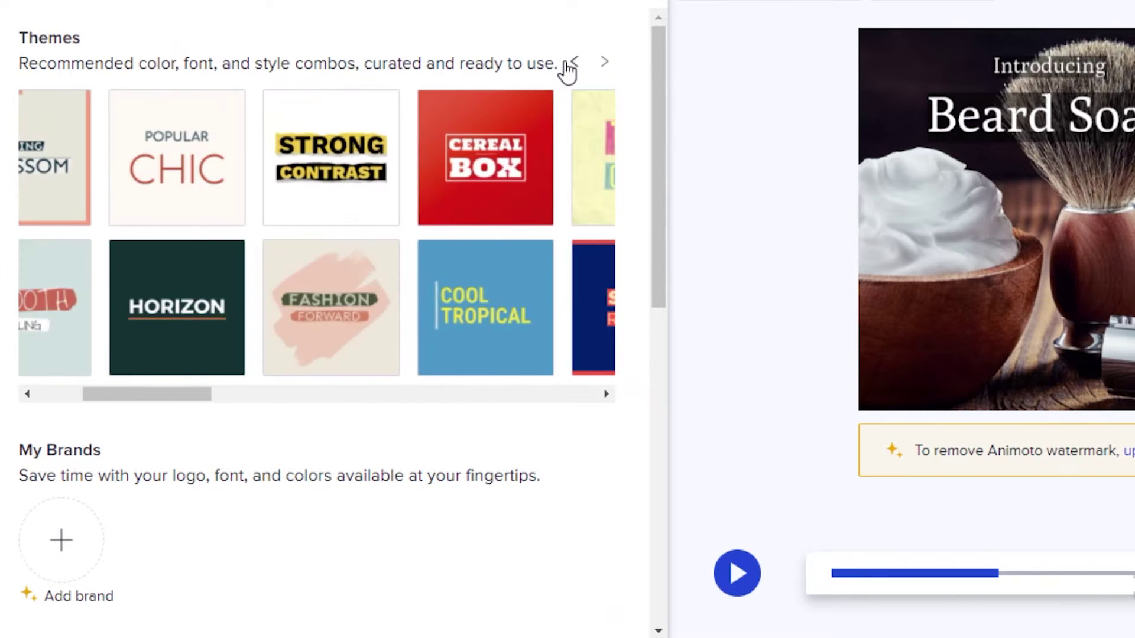
pyautogui.click(573, 62)
pyautogui.click(534, 331)
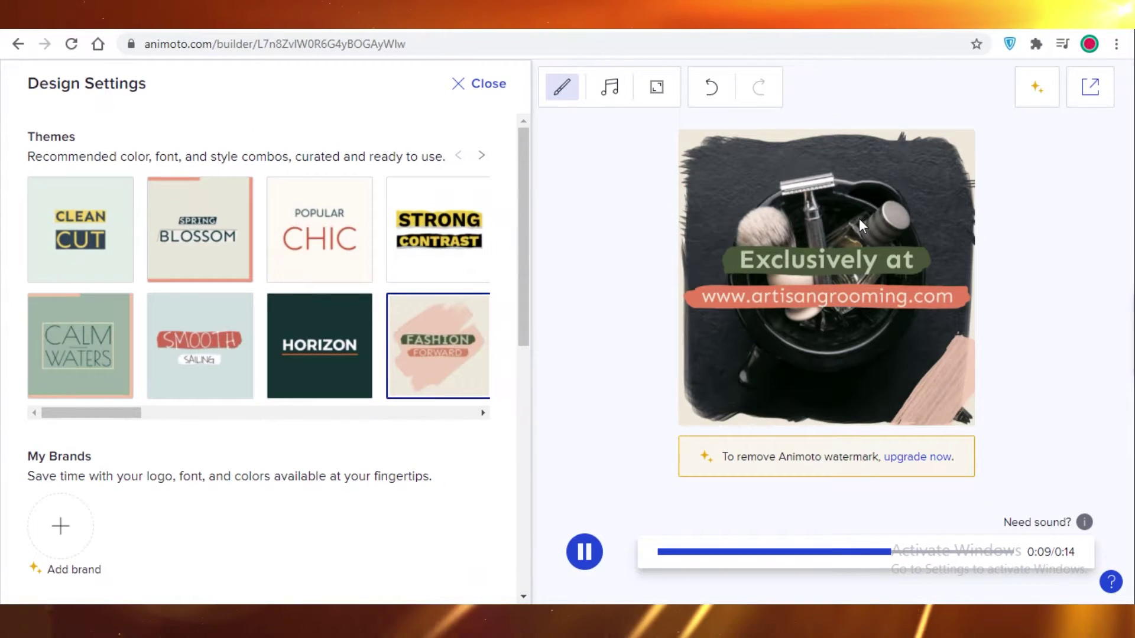
# Step: Apply the Horizon theme and set the Text Style to In Frame
pyautogui.click(347, 349)
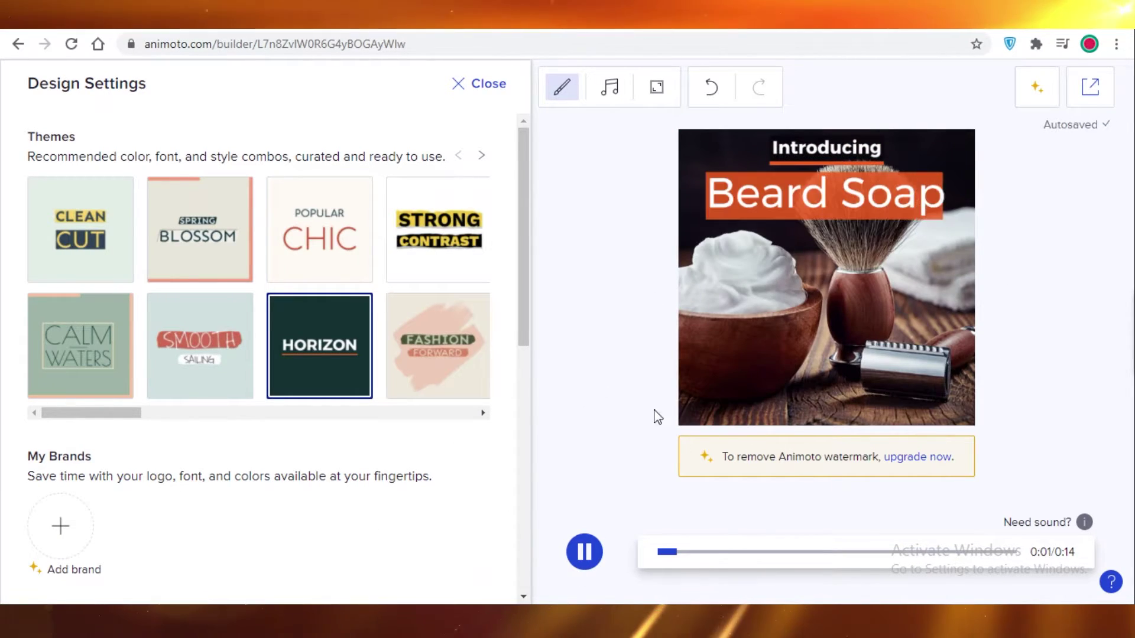
pyautogui.scroll(-1, 258, 447)
pyautogui.scroll(-6, 257, 447)
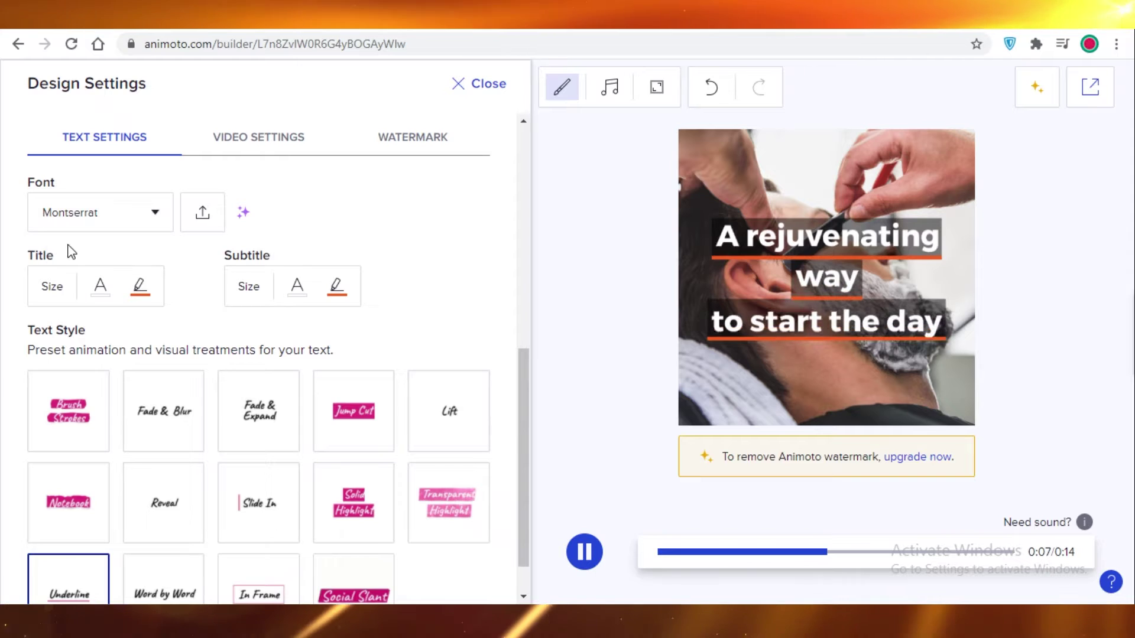
pyautogui.scroll(-1, 159, 322)
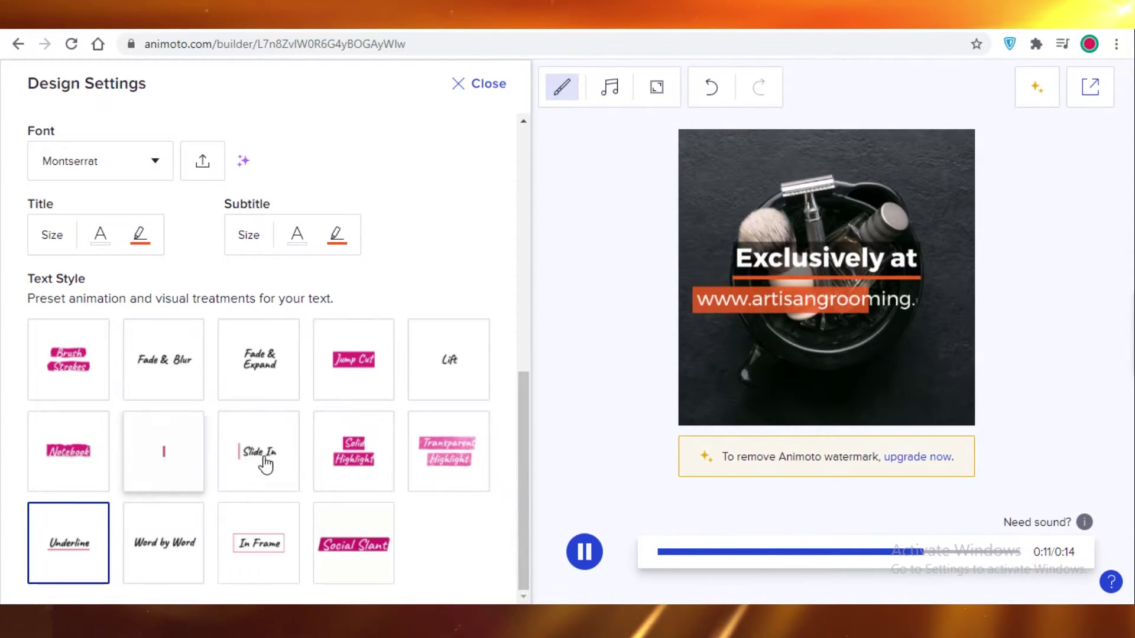
pyautogui.click(276, 544)
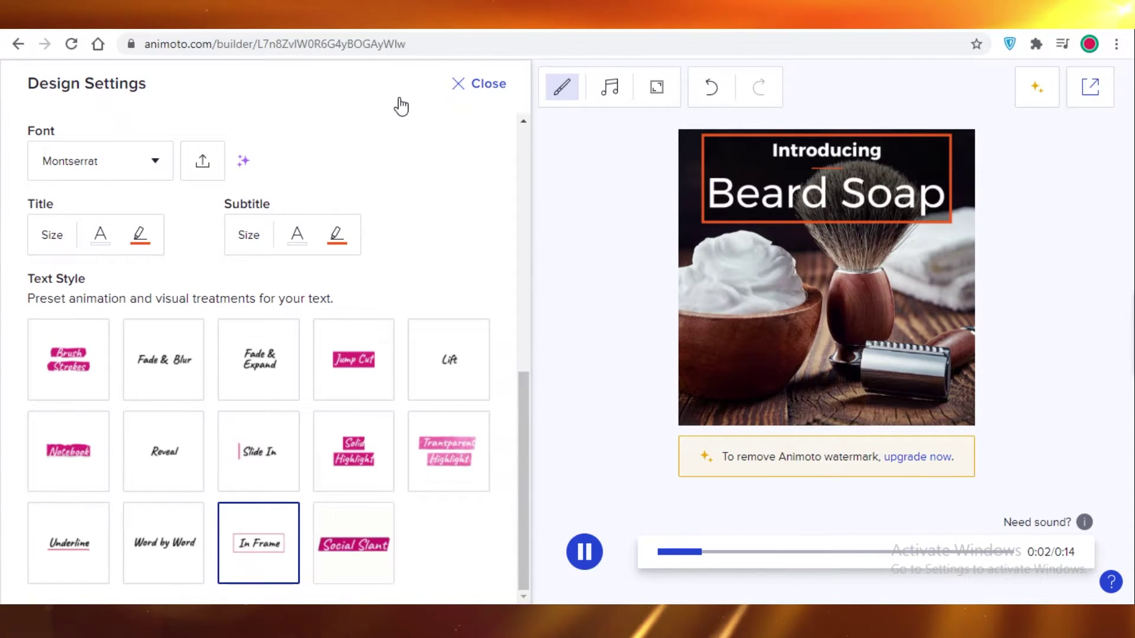
# Step: Close the design settings and browse the Music Library's uploaded, favourite and mood listings
pyautogui.click(480, 84)
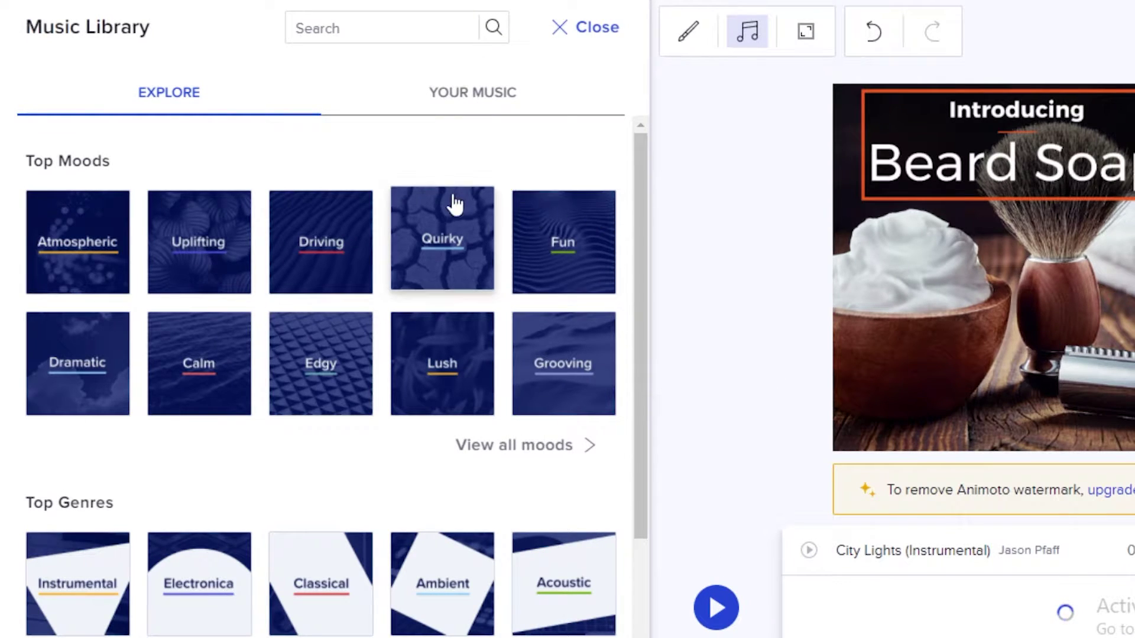
pyautogui.click(506, 106)
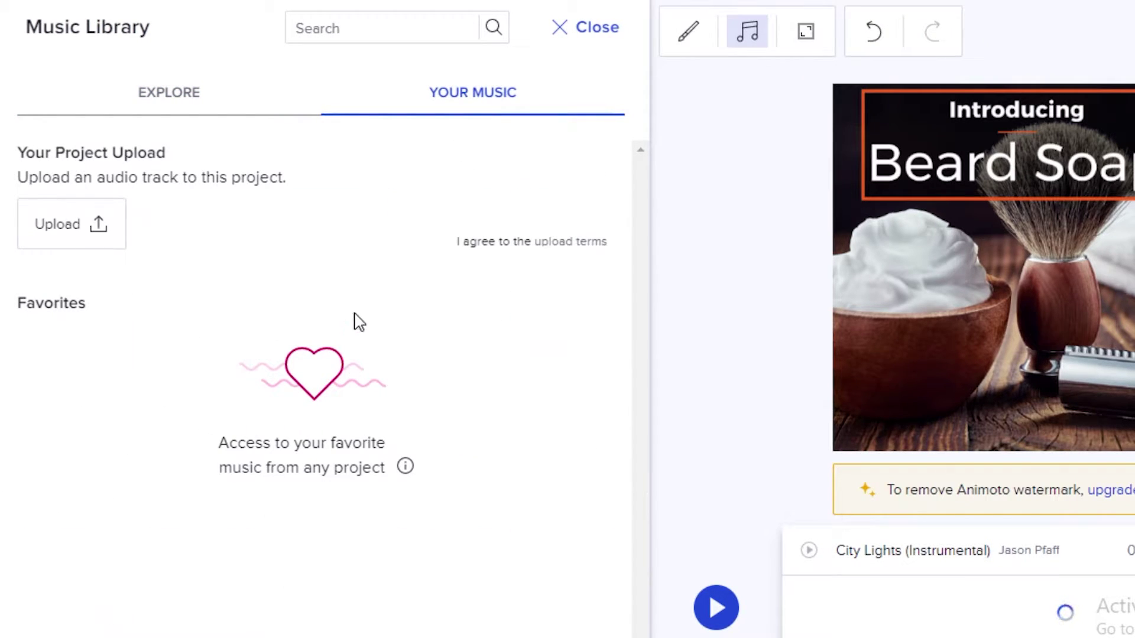
pyautogui.click(204, 103)
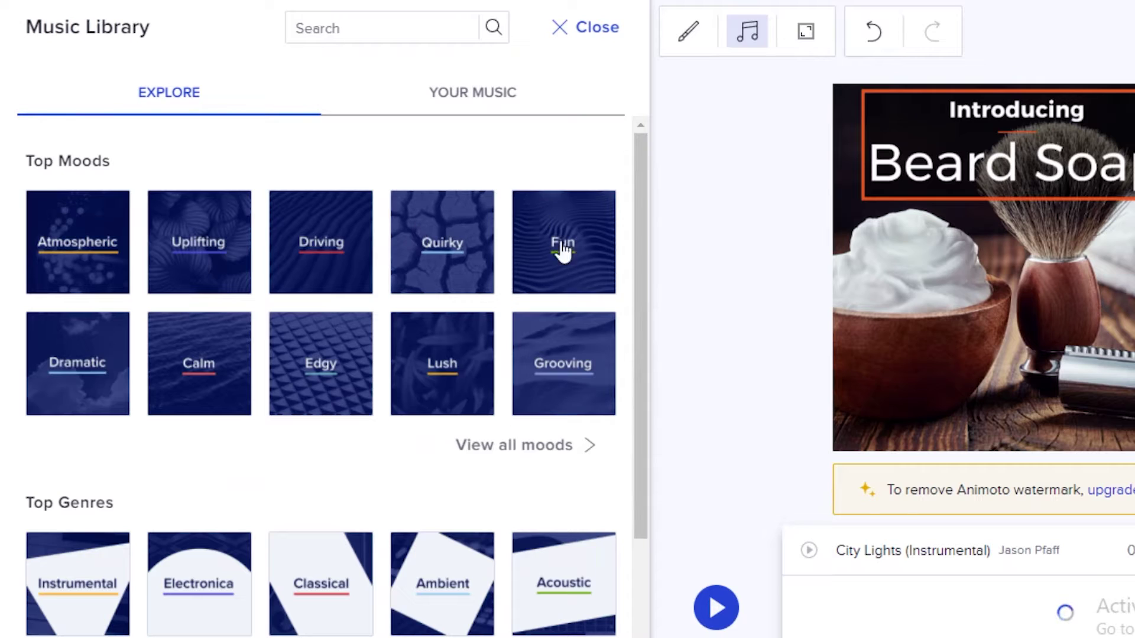
pyautogui.scroll(-3, 562, 246)
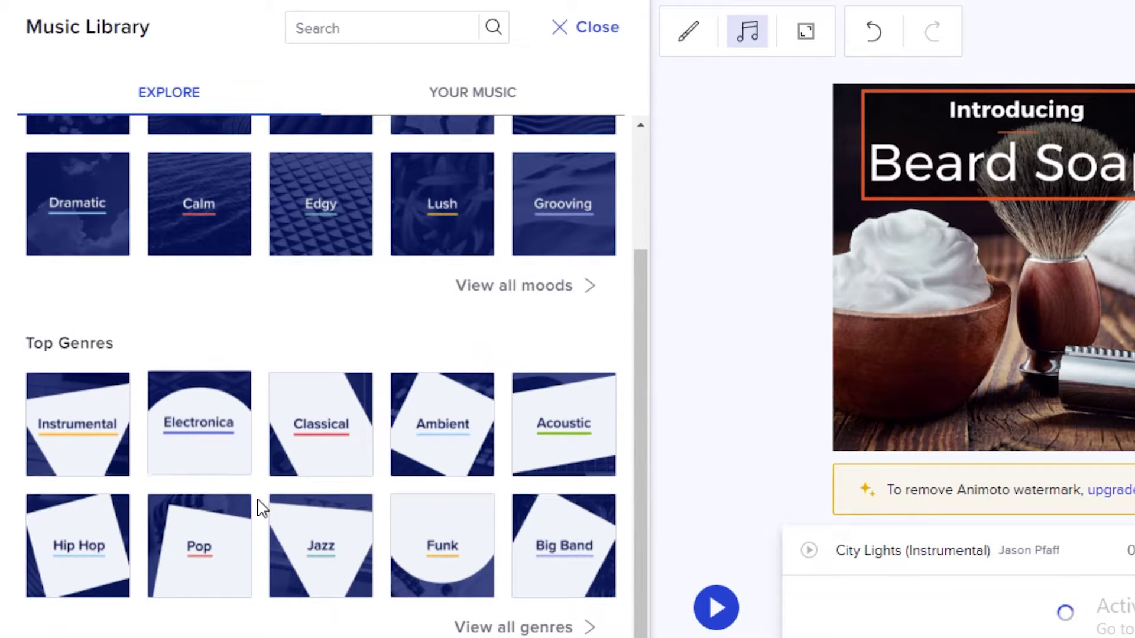
pyautogui.scroll(3, 435, 505)
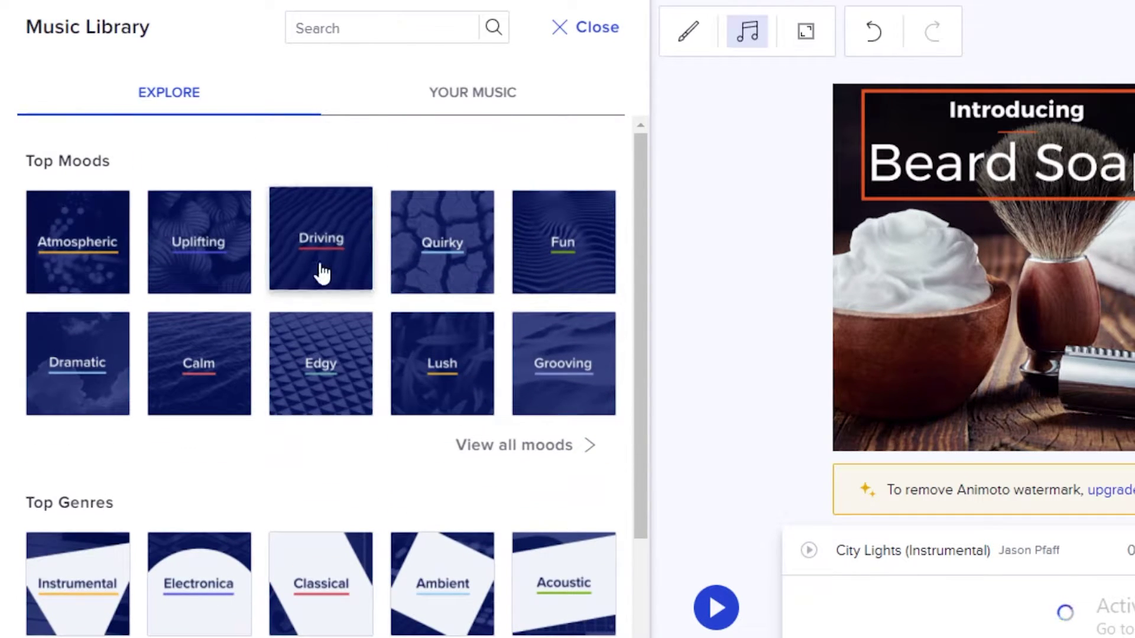
pyautogui.scroll(-1, 358, 579)
pyautogui.scroll(-2, 241, 341)
pyautogui.scroll(3, 400, 380)
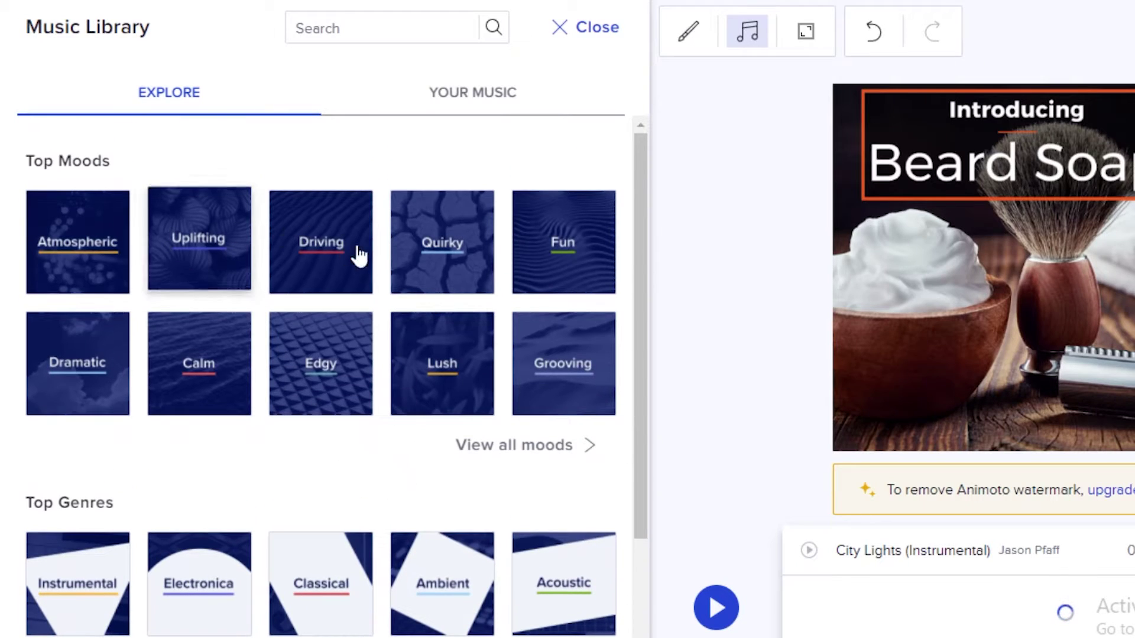
pyautogui.scroll(-3, 568, 370)
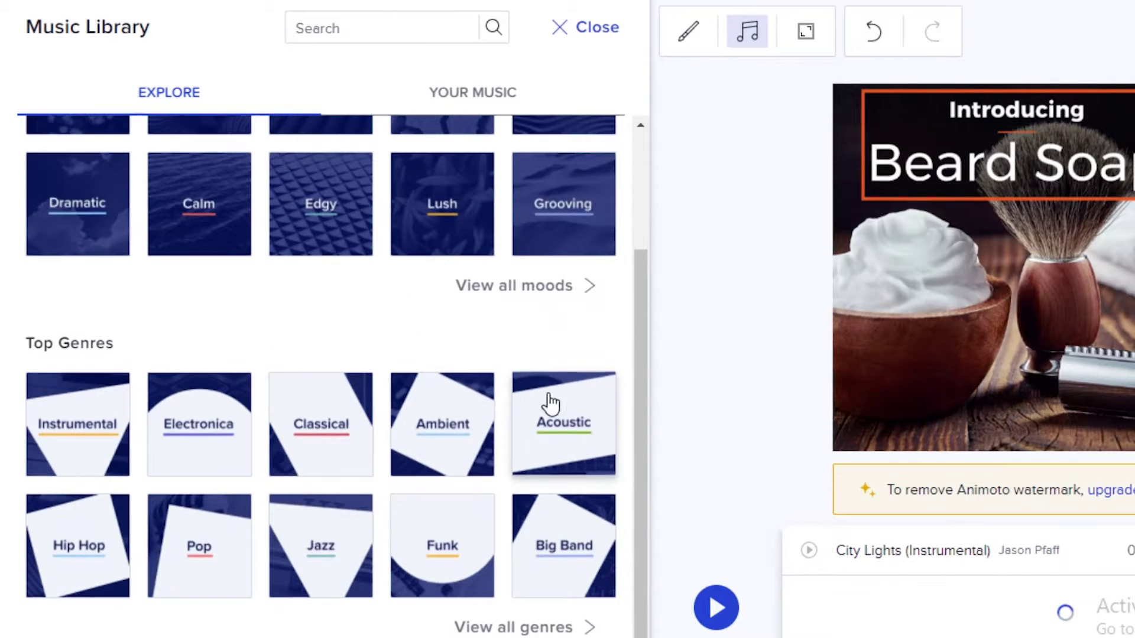
pyautogui.scroll(3, 566, 81)
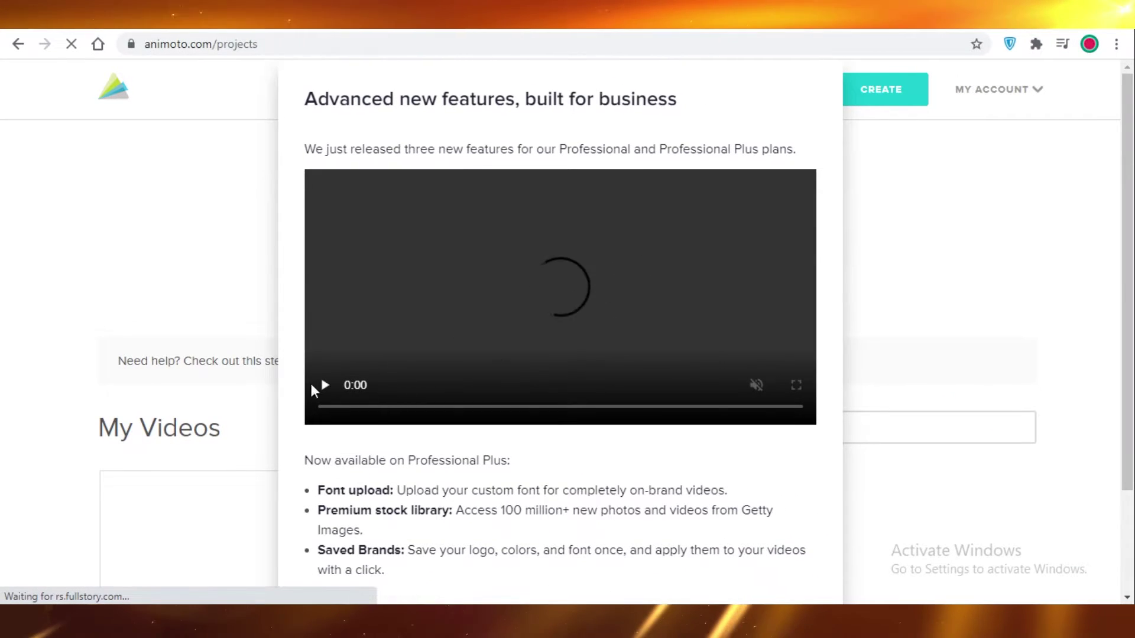
# Step: Dismiss the new-features announcement and start a new video from scratch
pyautogui.click(1023, 190)
pyautogui.scroll(-4, 1020, 196)
pyautogui.scroll(2, 948, 229)
pyautogui.scroll(2, 947, 228)
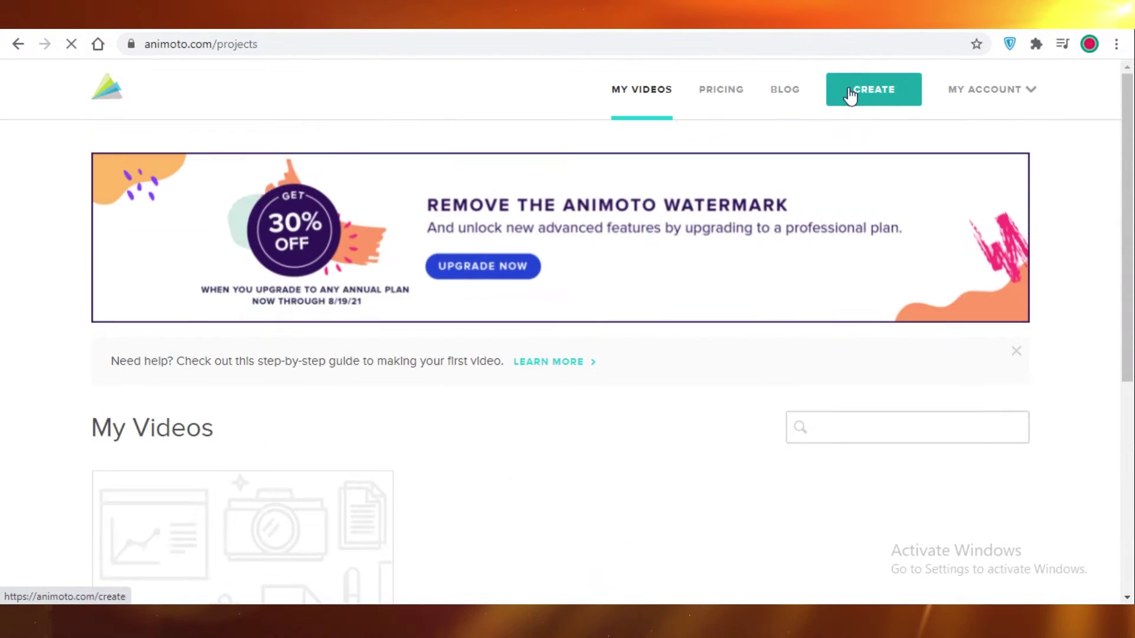
pyautogui.click(851, 96)
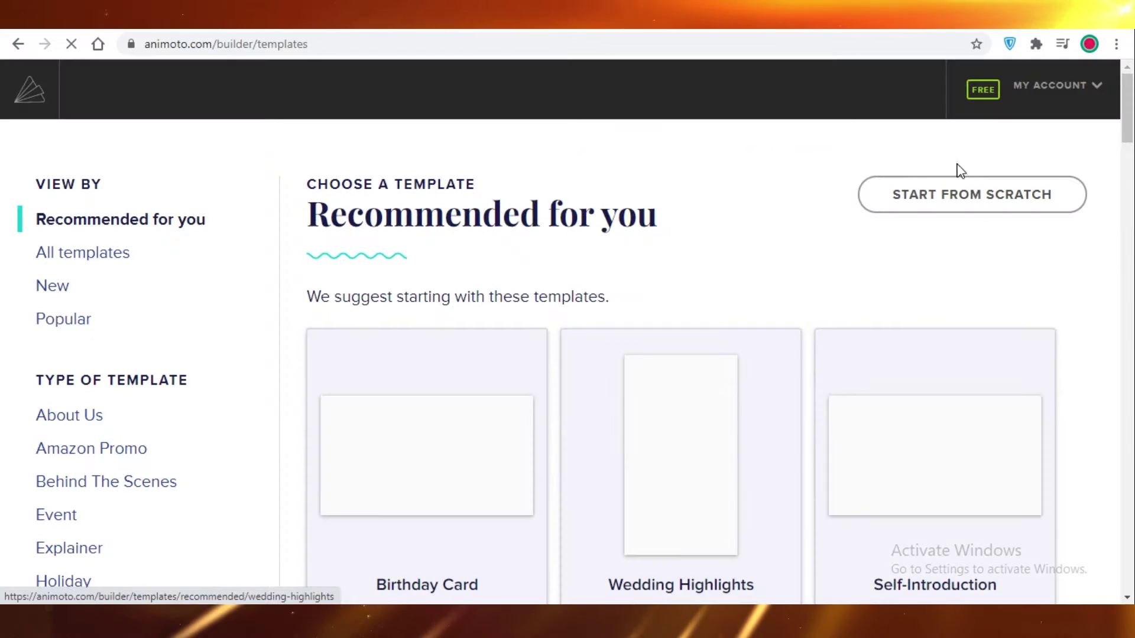
pyautogui.click(970, 201)
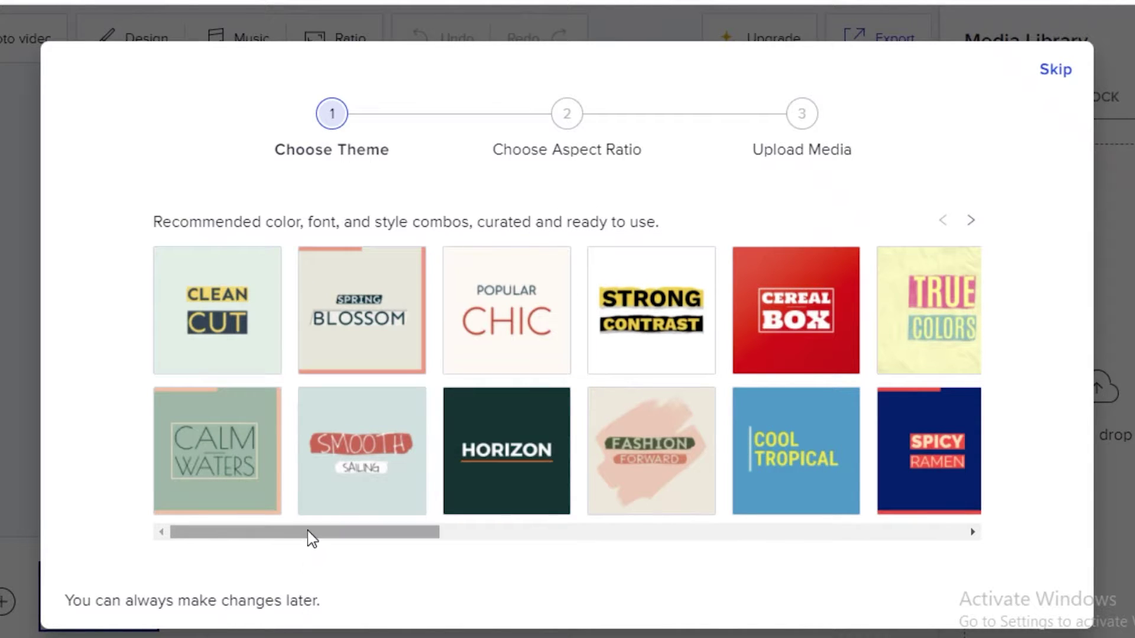
# Step: Scroll through the theme gallery and pick the Bold theme
pyautogui.moveTo(312, 538); pyautogui.dragTo(746, 535)
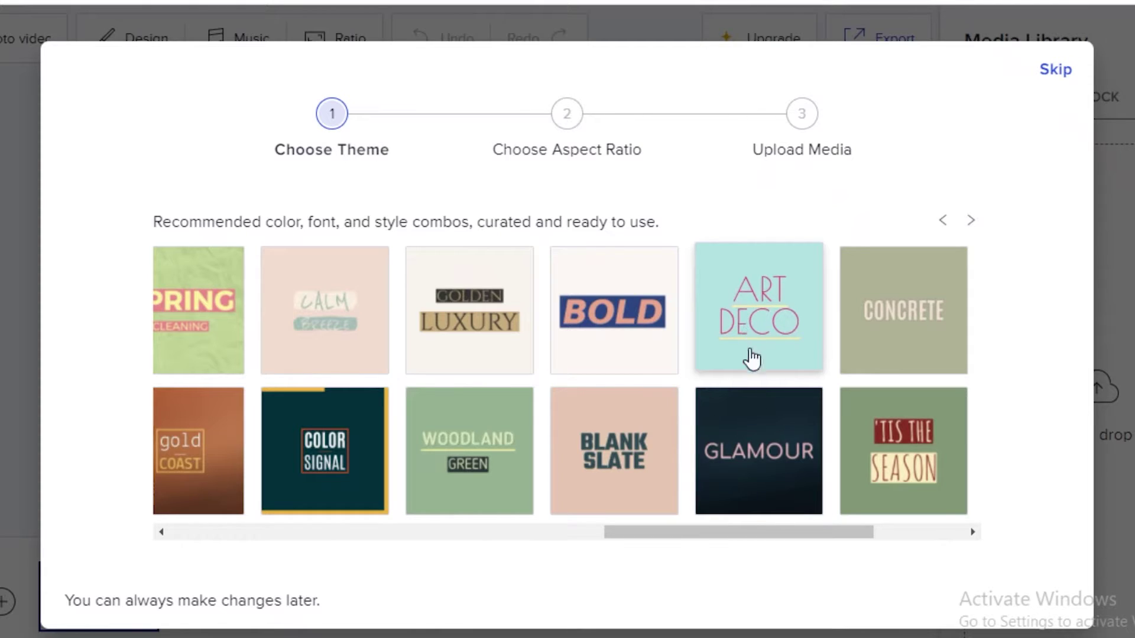
pyautogui.moveTo(752, 534); pyautogui.dragTo(680, 539)
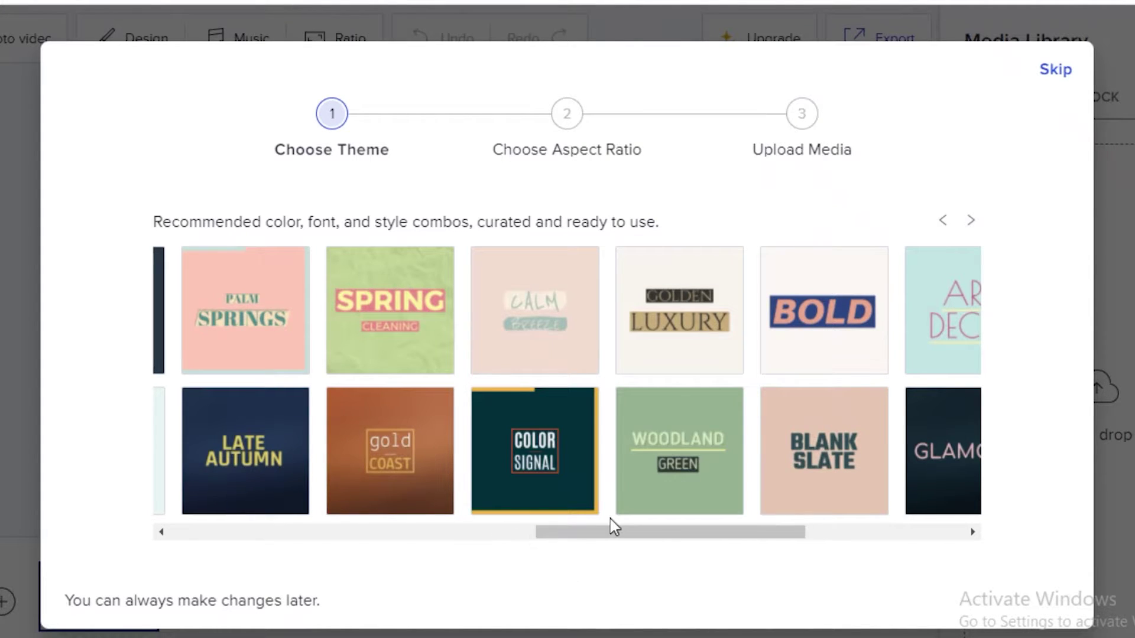
pyautogui.moveTo(612, 533); pyautogui.dragTo(137, 535)
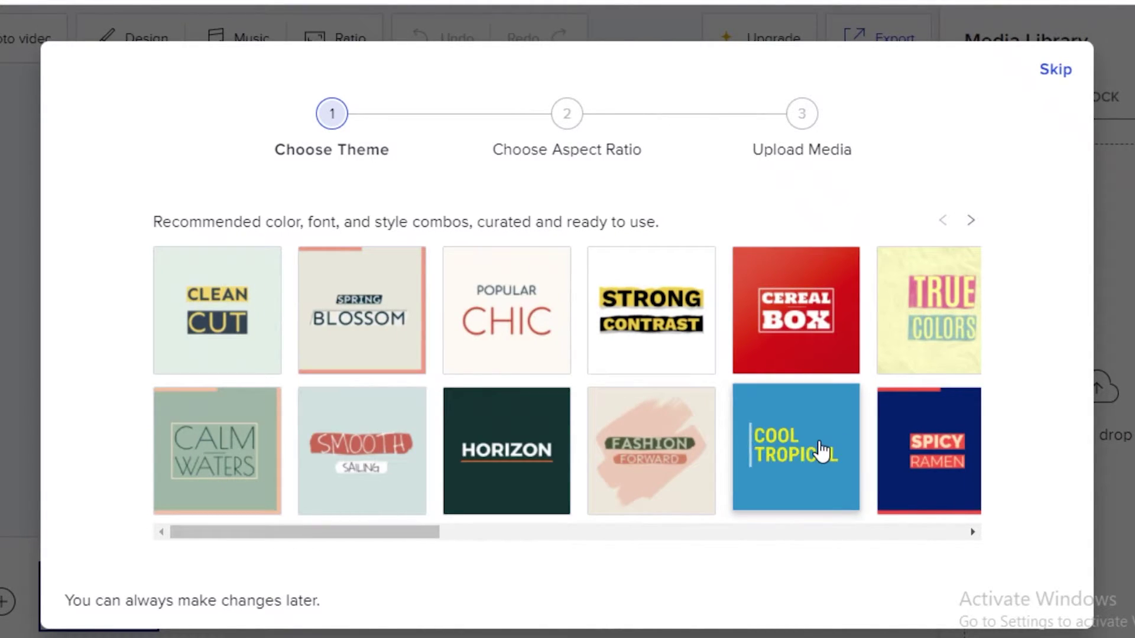
pyautogui.hscroll(10, 822, 452)
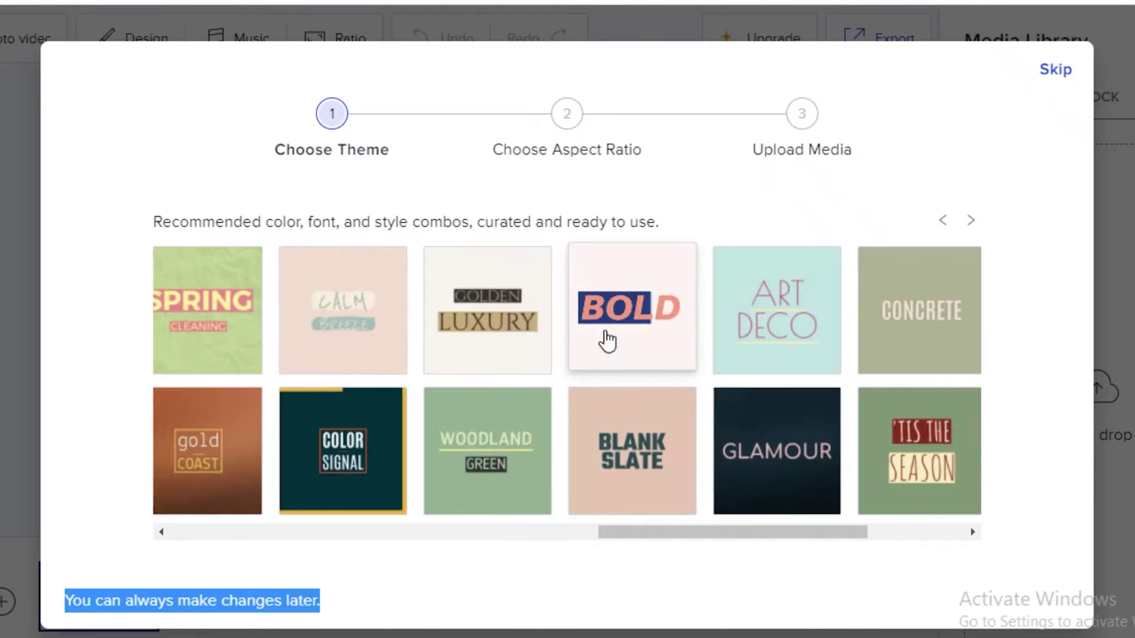
pyautogui.click(607, 341)
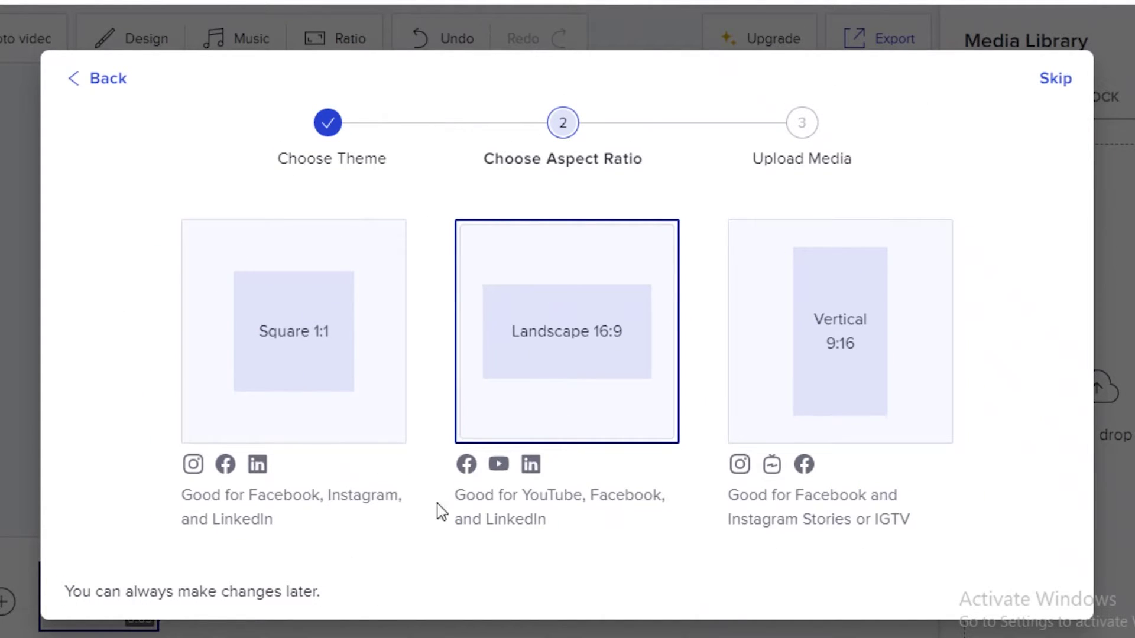
# Step: Make the video Square 1:1 and upload the file 'video' from Downloads
pyautogui.click(264, 330)
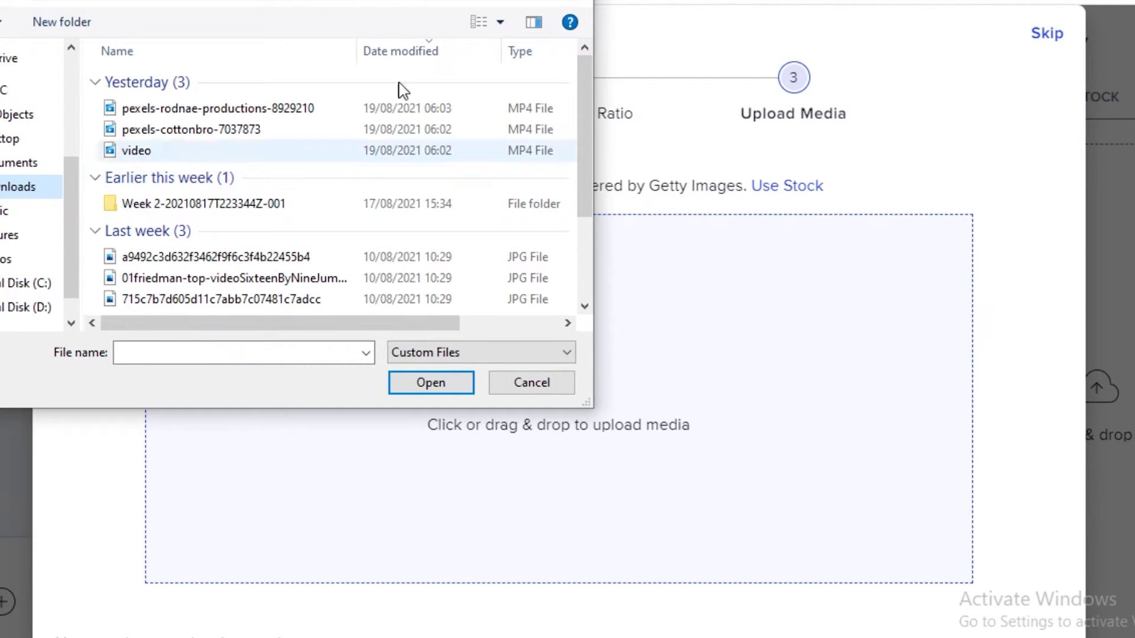
pyautogui.moveTo(398, 1); pyautogui.dragTo(409, 1)
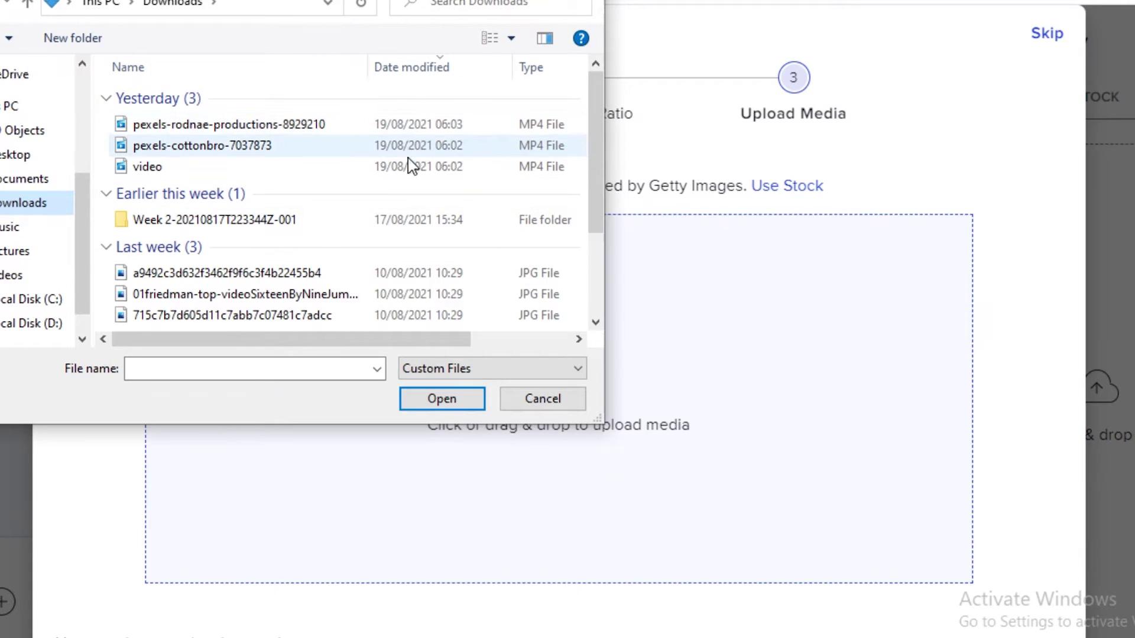
pyautogui.scroll(-1, 380, 278)
pyautogui.scroll(1, 594, 168)
pyautogui.click(474, 148)
pyautogui.click(461, 167)
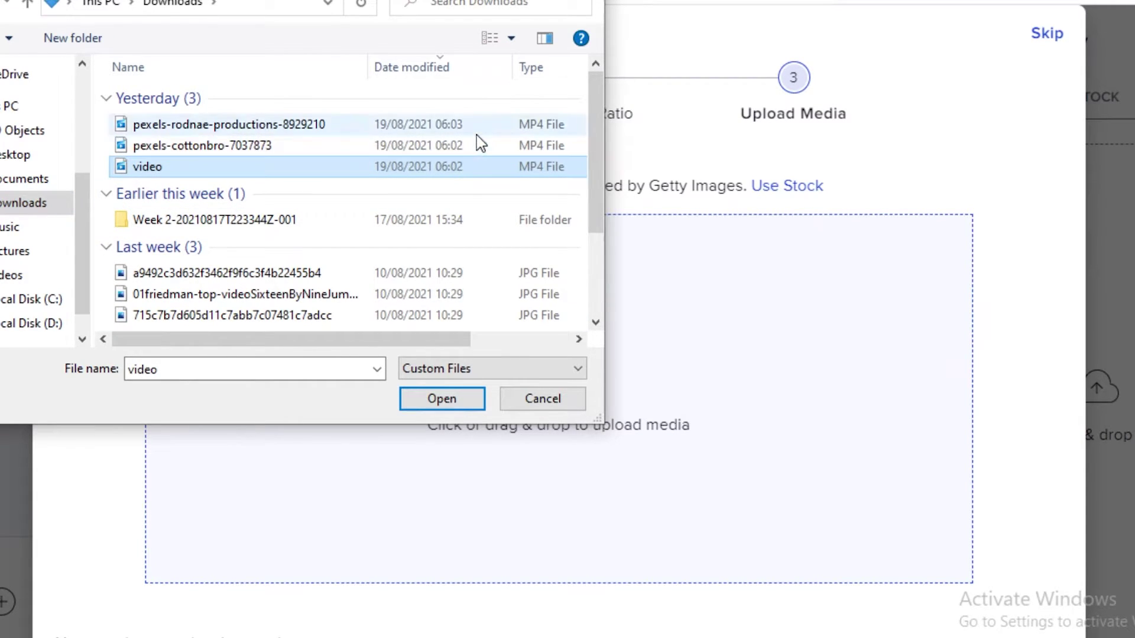
pyautogui.click(443, 398)
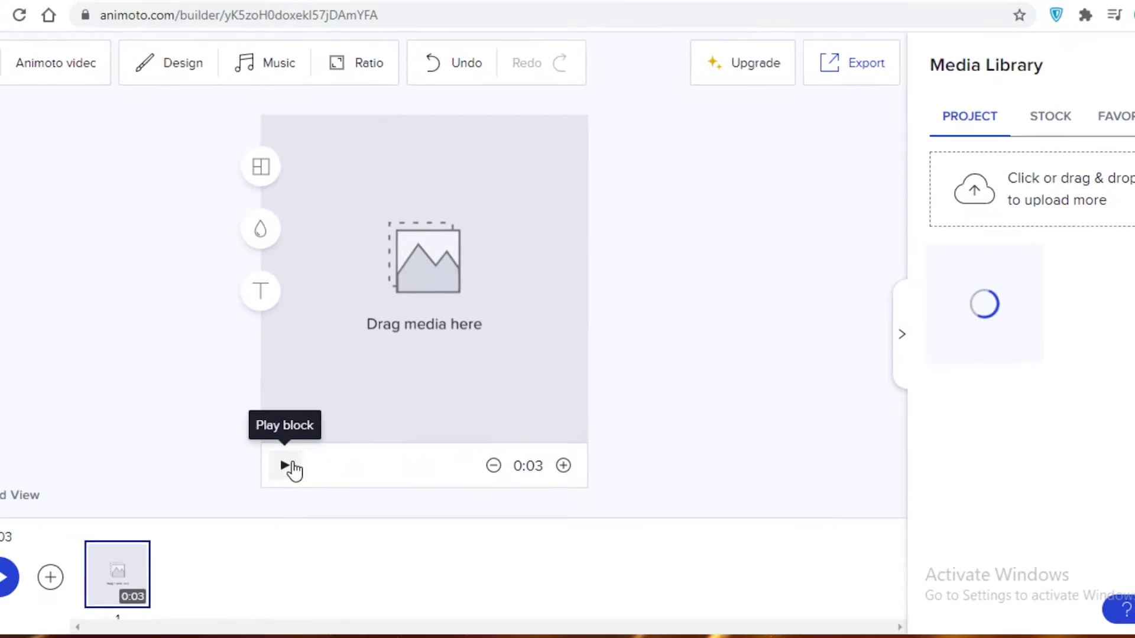
# Step: Add the uploaded 0:15 clip as a timeline block and delete the empty 0:03 placeholder
pyautogui.click(256, 476)
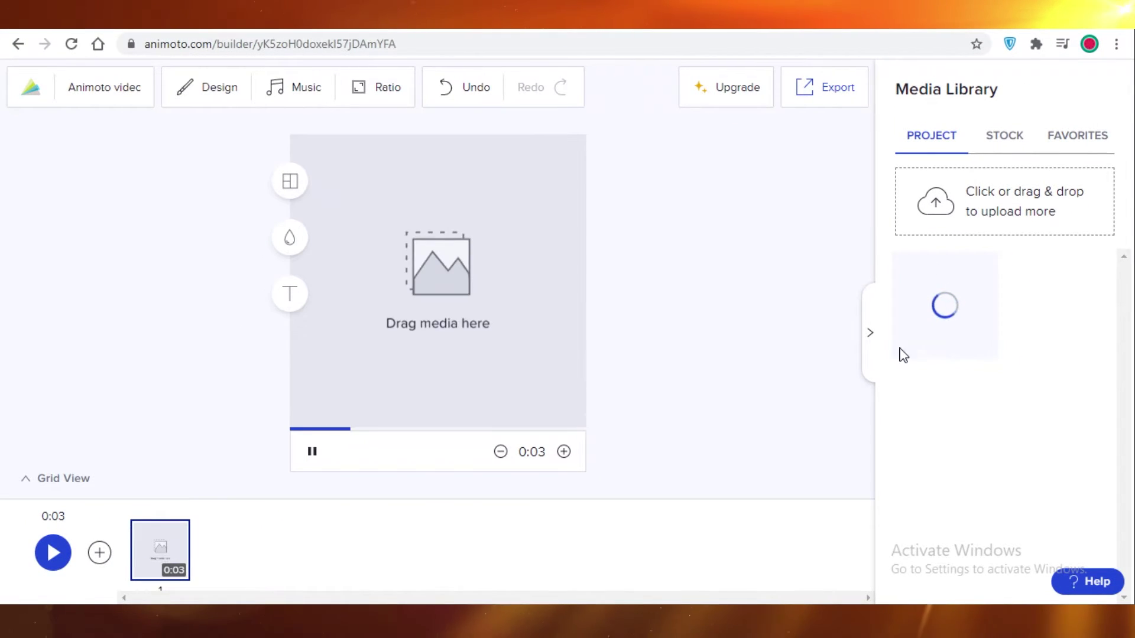
pyautogui.click(312, 451)
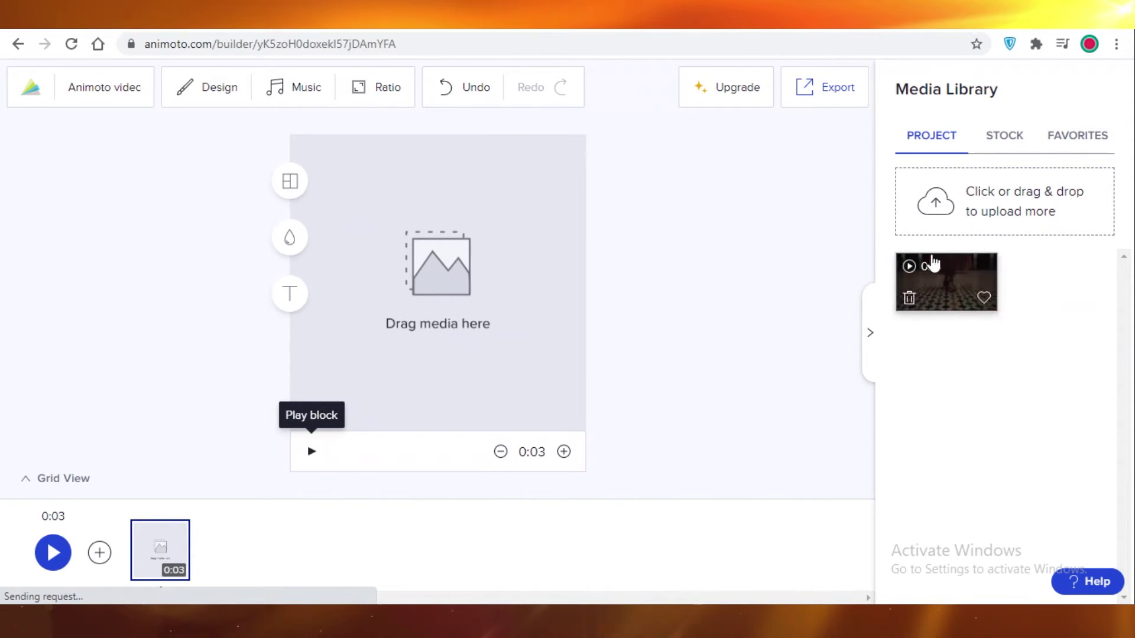
pyautogui.click(932, 286)
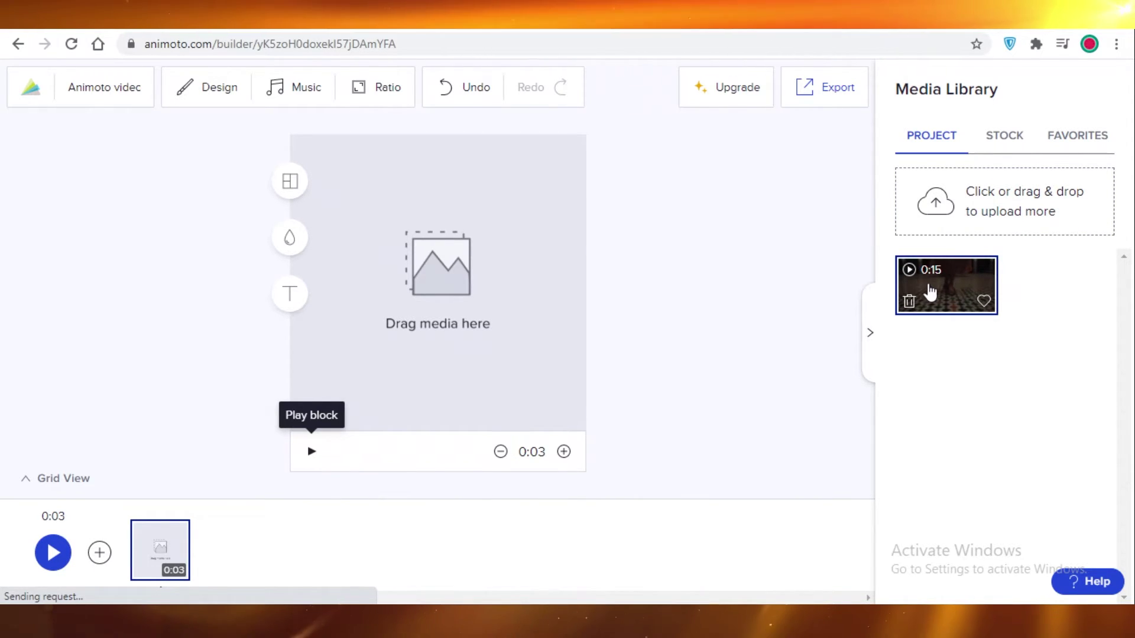
pyautogui.moveTo(930, 291); pyautogui.dragTo(200, 544)
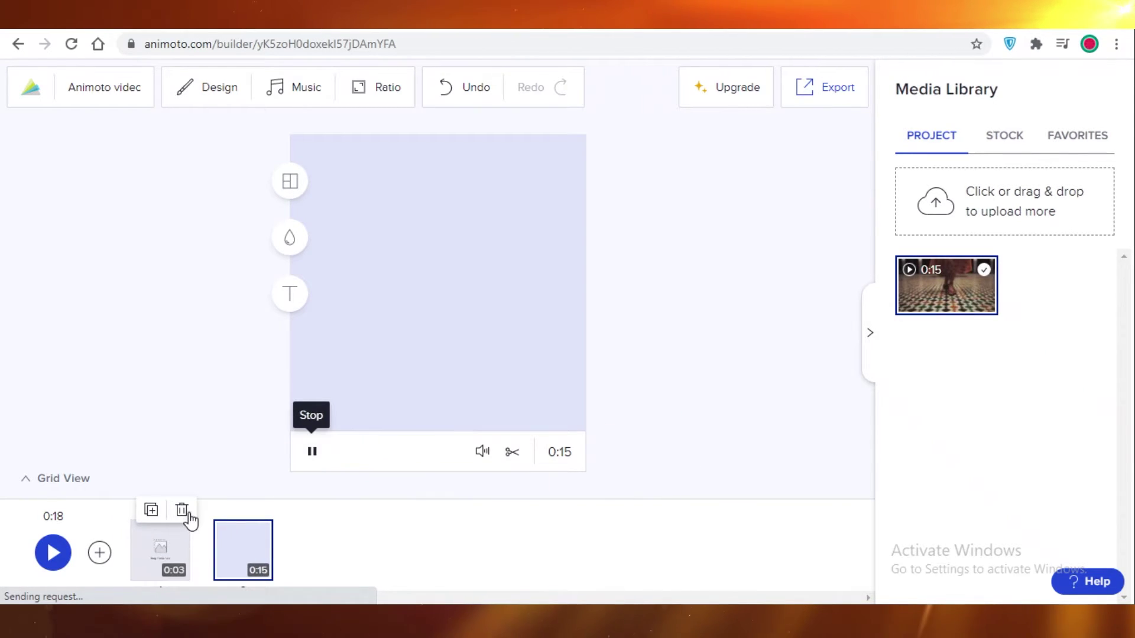
pyautogui.click(182, 511)
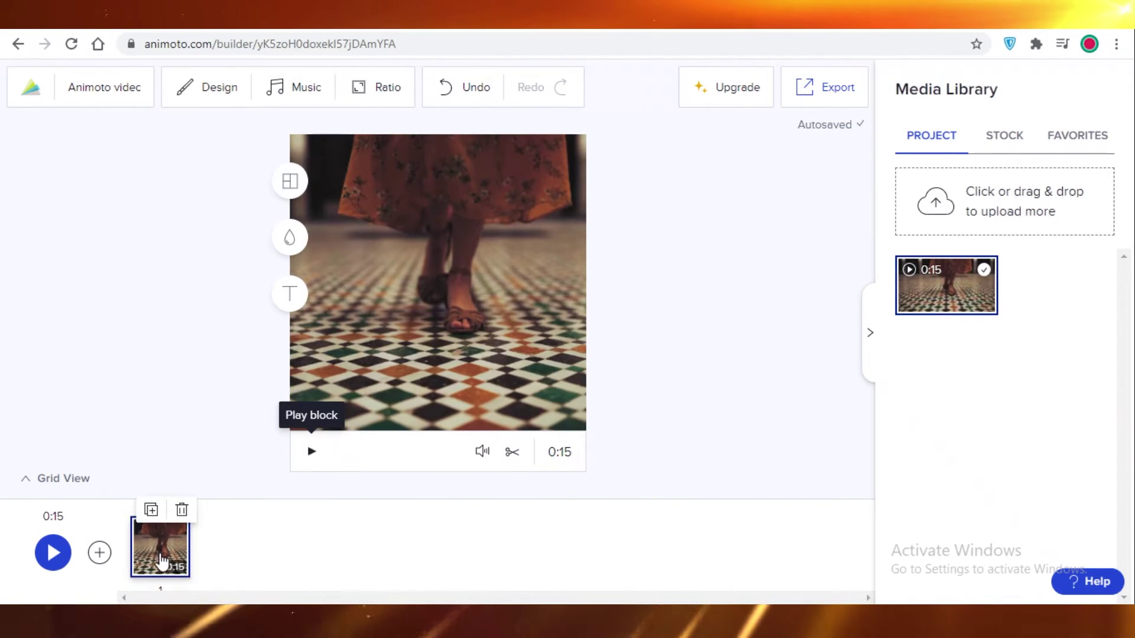
# Step: Preview the shoe clip and shift the footage left within the square frame
pyautogui.click(312, 451)
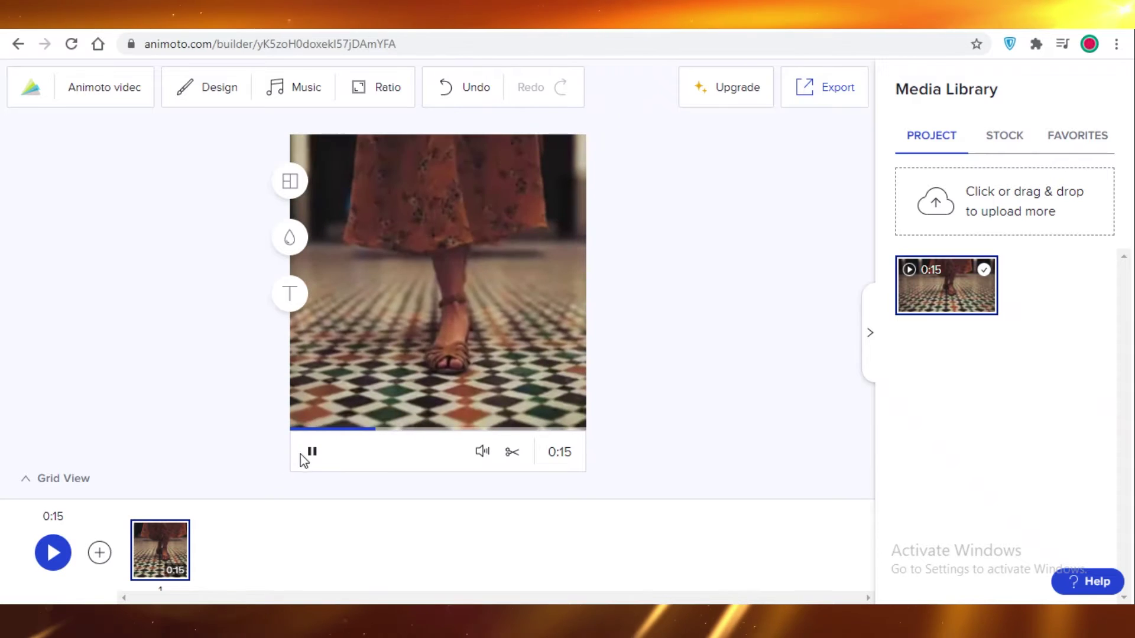
pyautogui.click(312, 451)
pyautogui.click(312, 451)
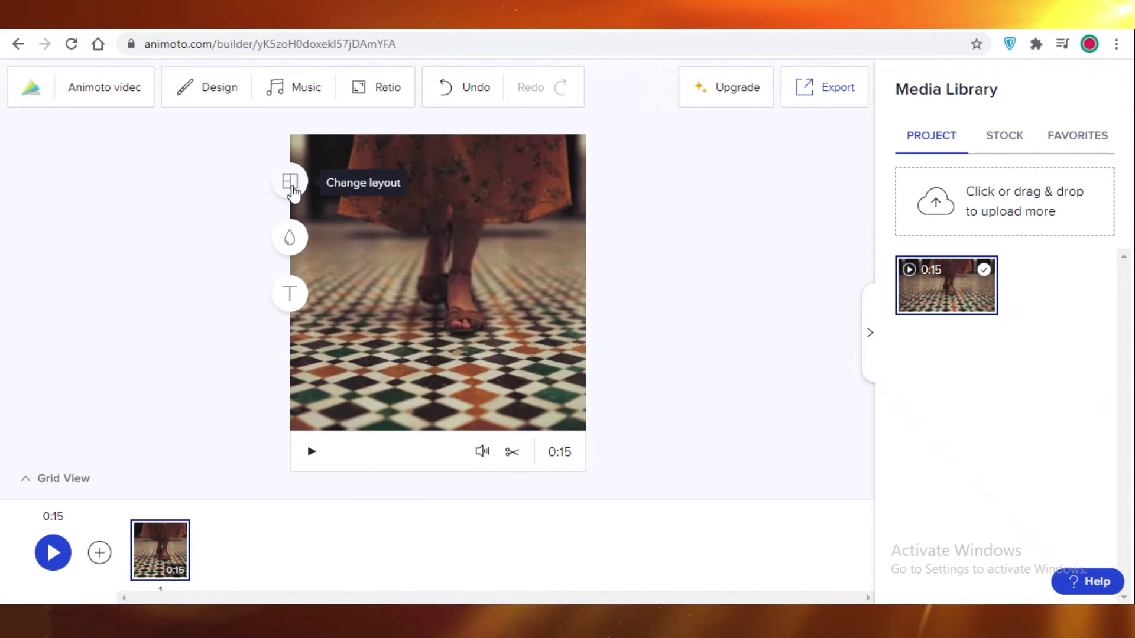
pyautogui.click(289, 237)
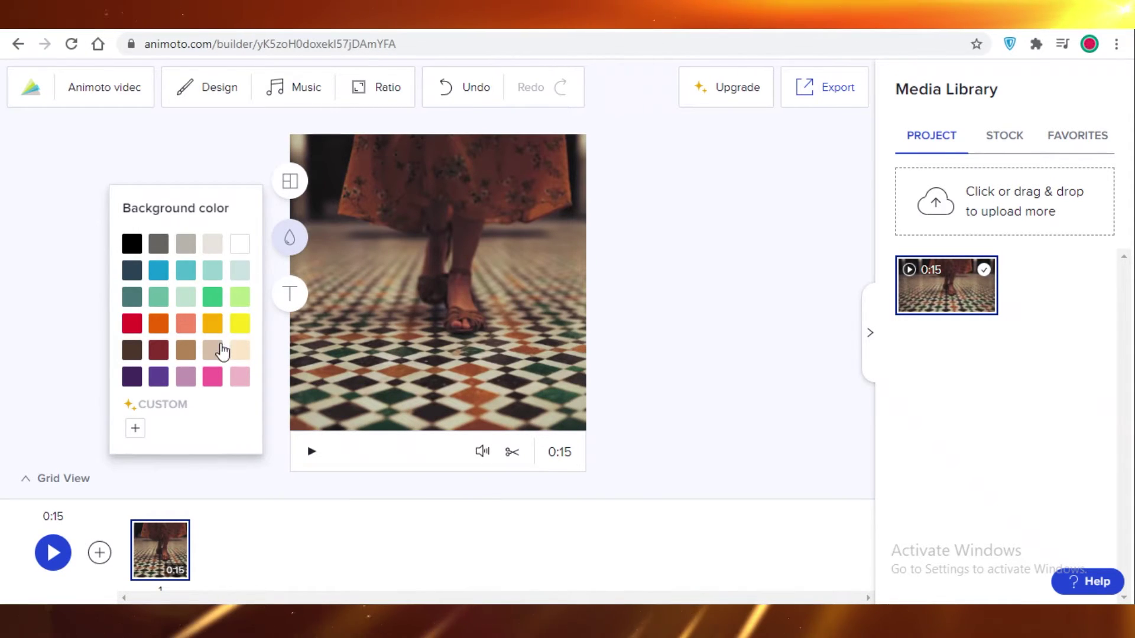
pyautogui.click(516, 266)
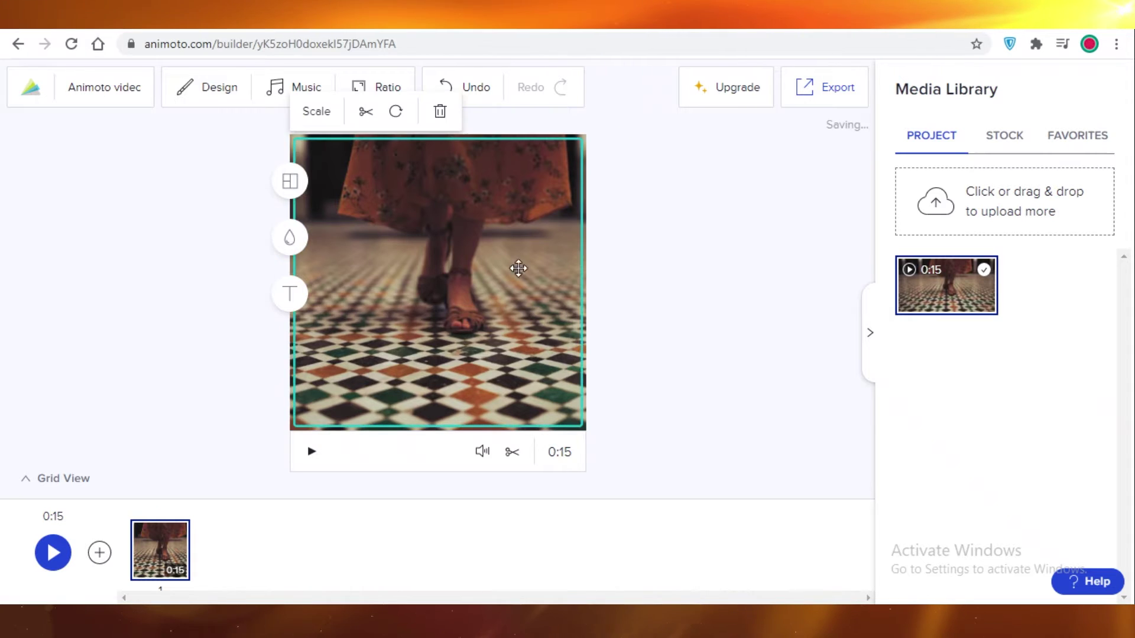
pyautogui.moveTo(577, 375); pyautogui.dragTo(449, 322)
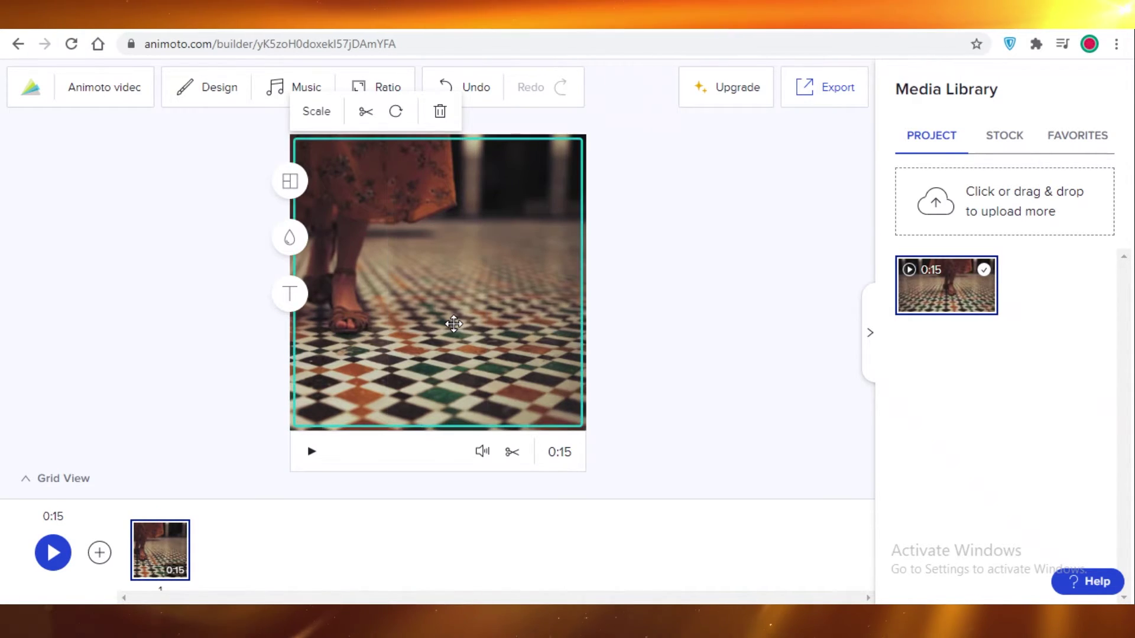
# Step: Trim the clip's end down to 0:10 and reposition it in the frame
pyautogui.click(512, 452)
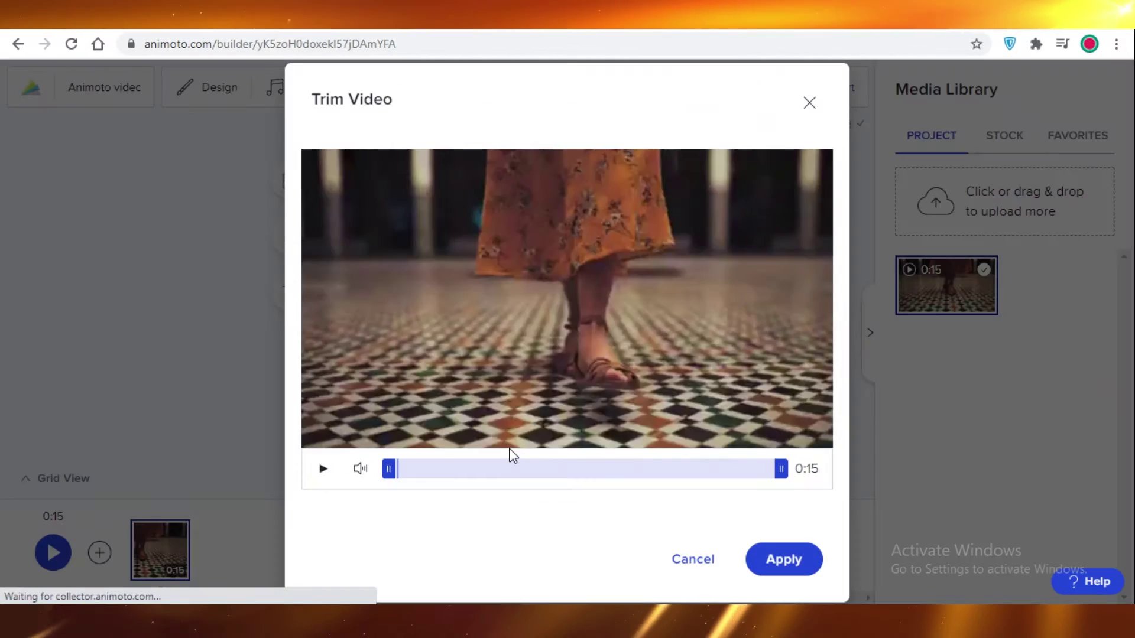
pyautogui.click(322, 469)
pyautogui.moveTo(781, 468); pyautogui.dragTo(659, 501)
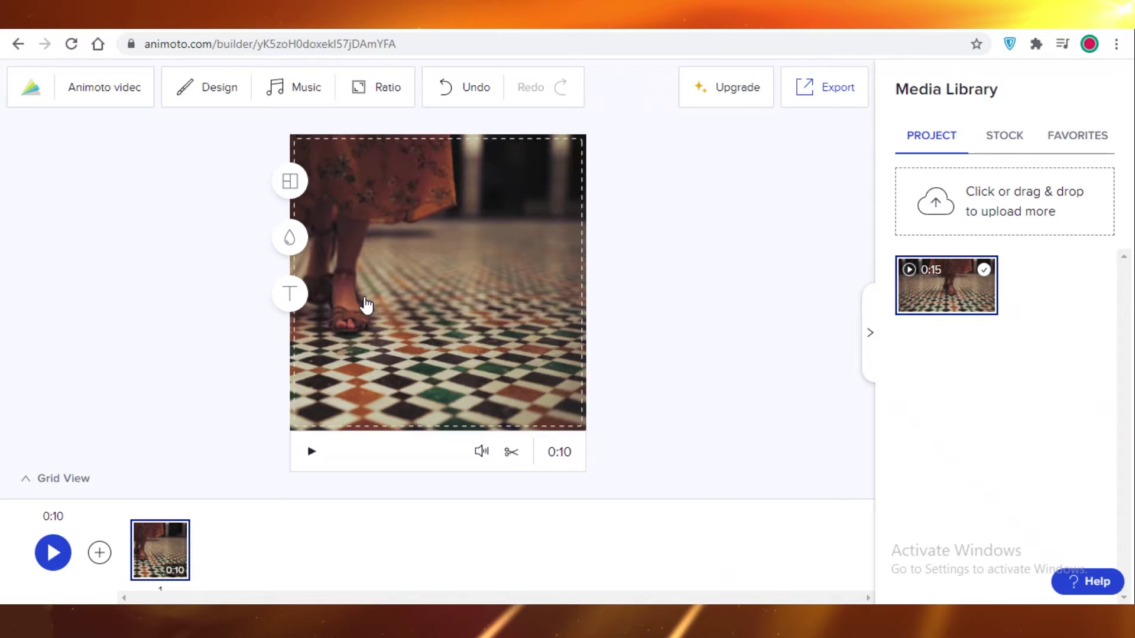
pyautogui.moveTo(367, 304); pyautogui.dragTo(476, 245)
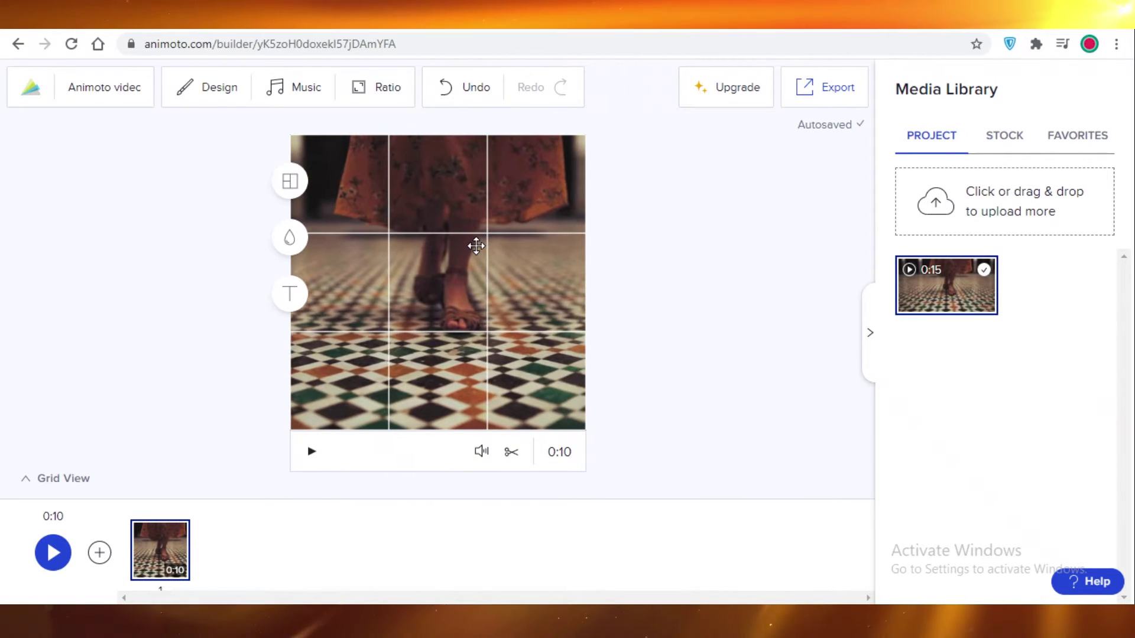
# Step: Apply the BOLD design theme to the video
pyautogui.click(185, 99)
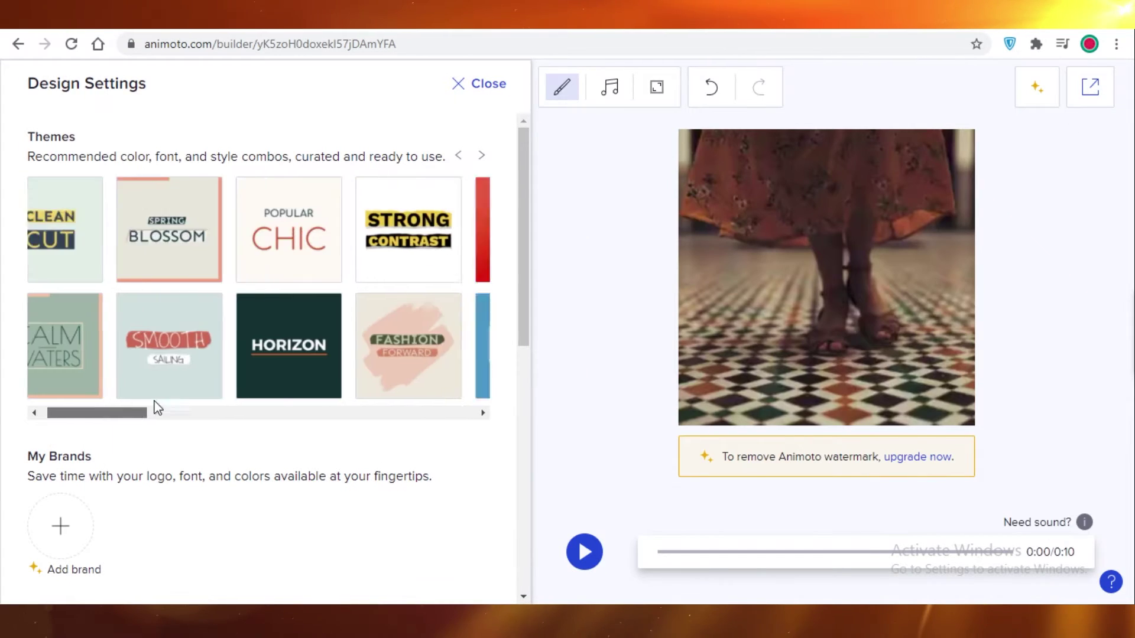
pyautogui.moveTo(155, 412); pyautogui.dragTo(401, 392)
pyautogui.click(140, 231)
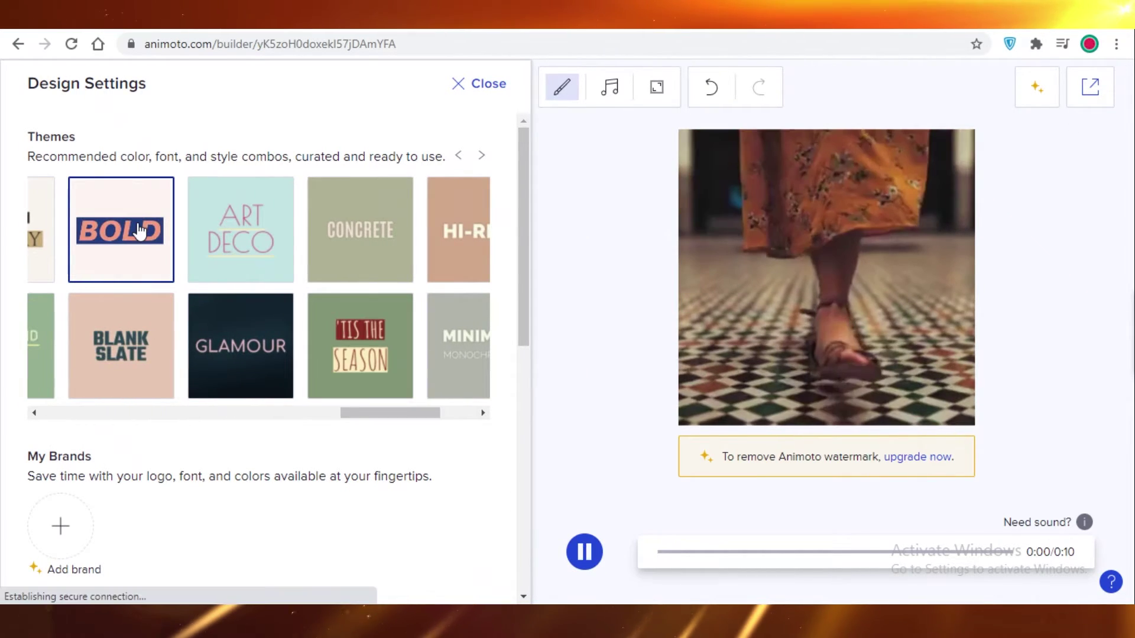
pyautogui.click(629, 296)
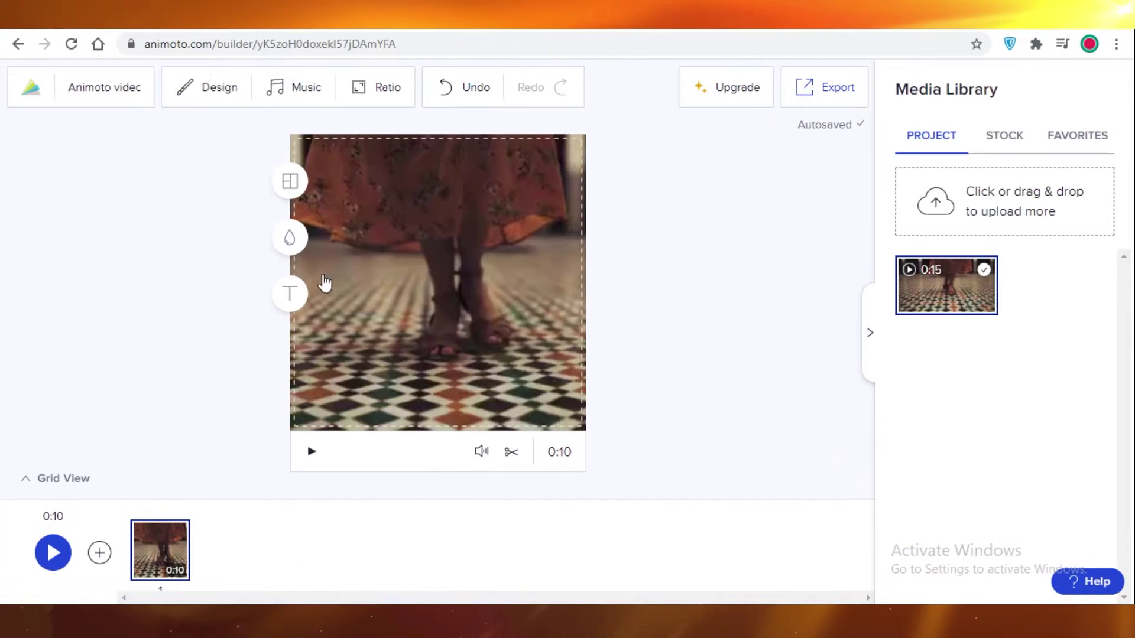
pyautogui.click(99, 552)
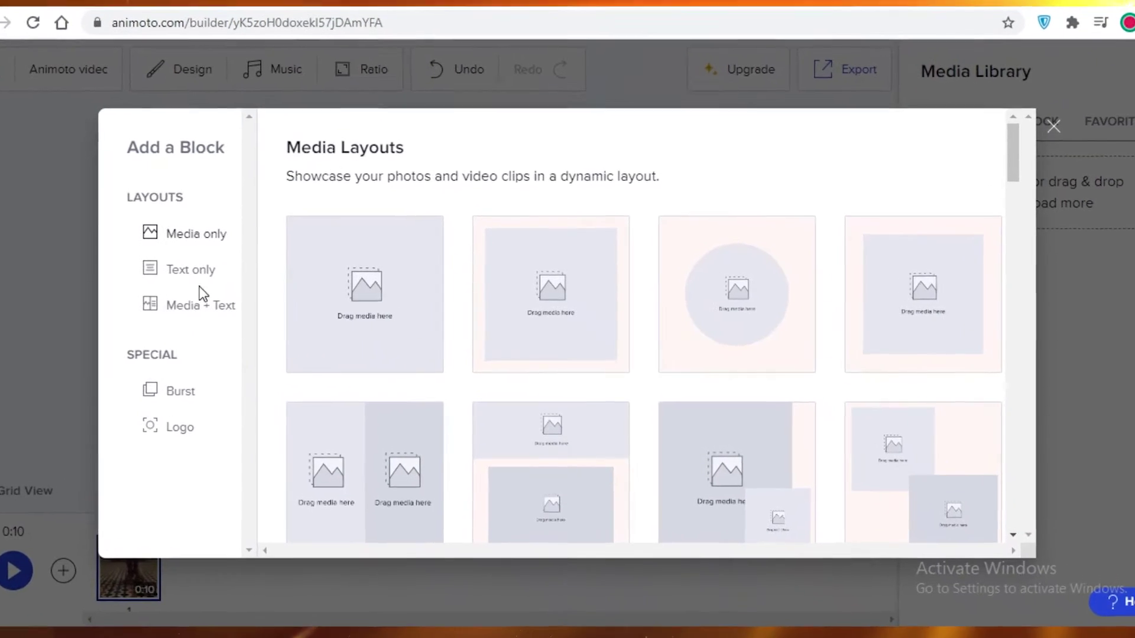
# Step: Add a Media + Text title block reading BUY TODAY with subtitle 20.08.20
pyautogui.click(192, 305)
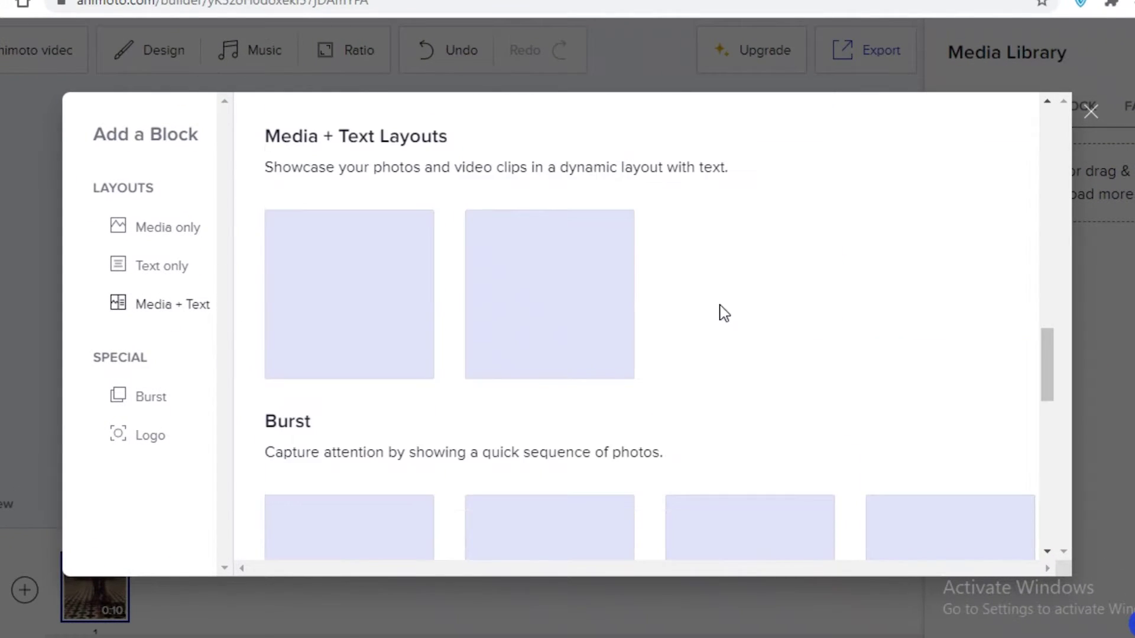
pyautogui.scroll(-1, 826, 274)
pyautogui.click(349, 215)
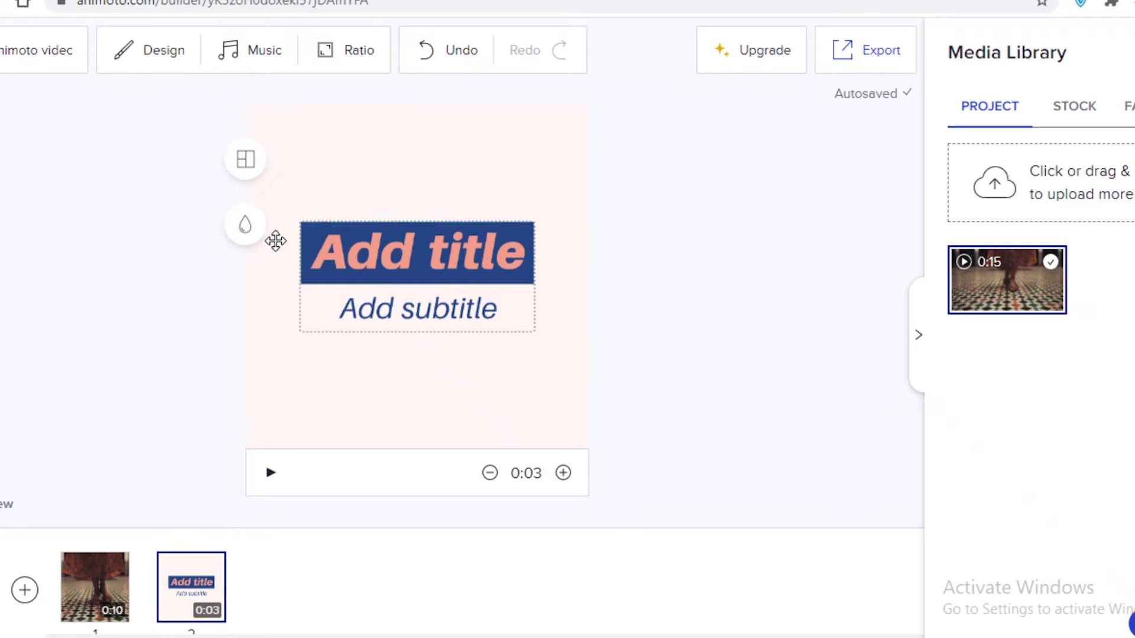
pyautogui.hotkey('ctrl', 'a')
pyautogui.write('BUY TODAY')
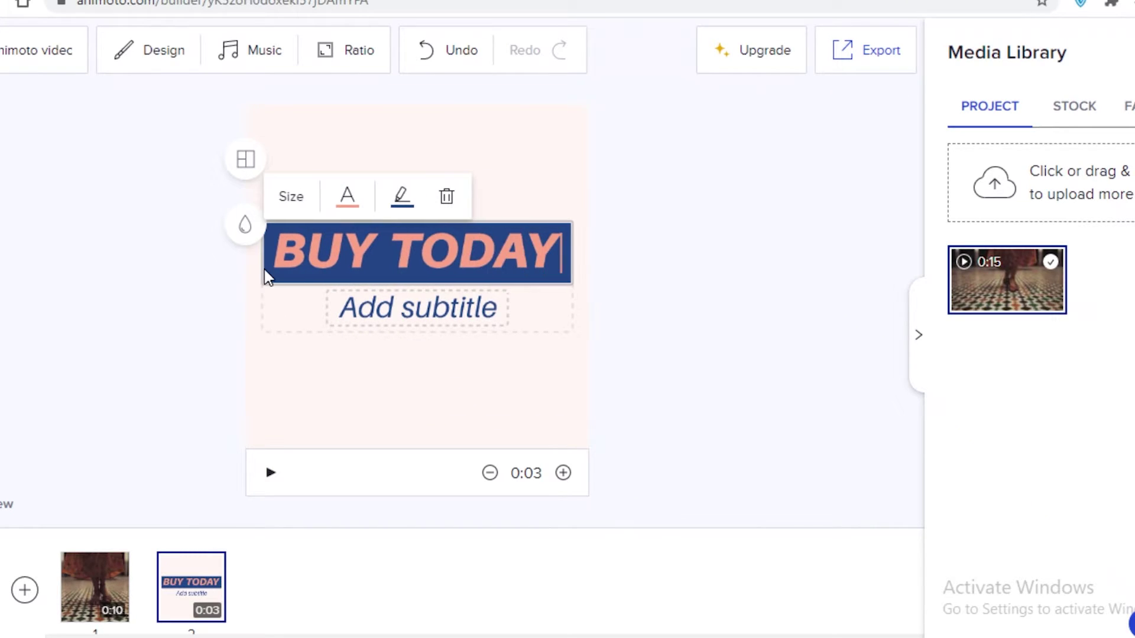
pyautogui.click(476, 311)
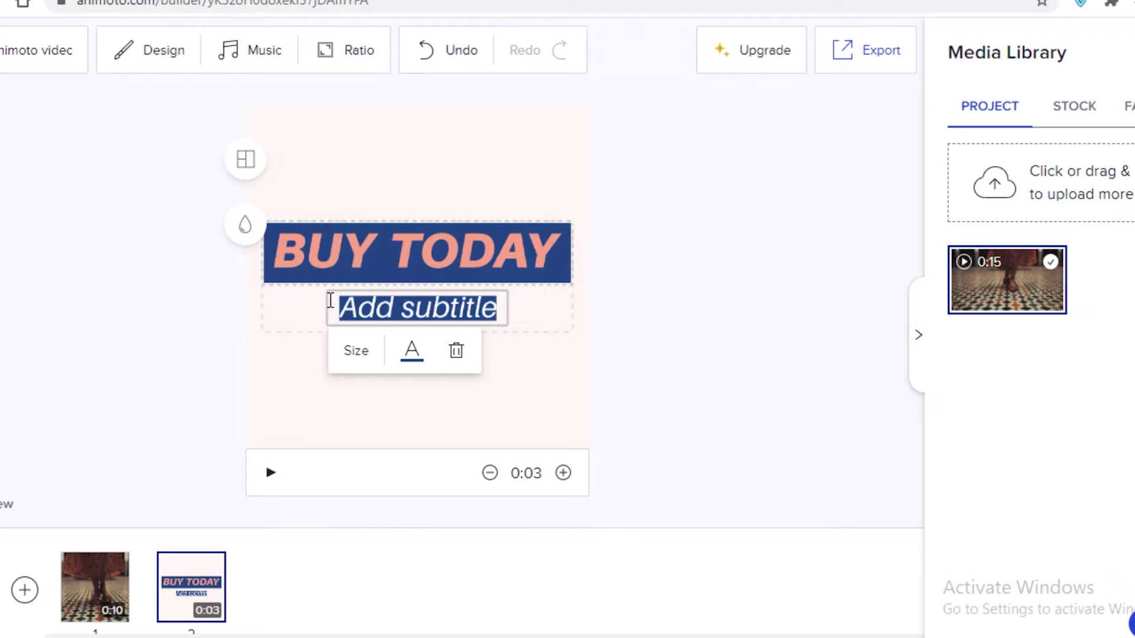
pyautogui.write('20.08.20')
pyautogui.click(84, 590)
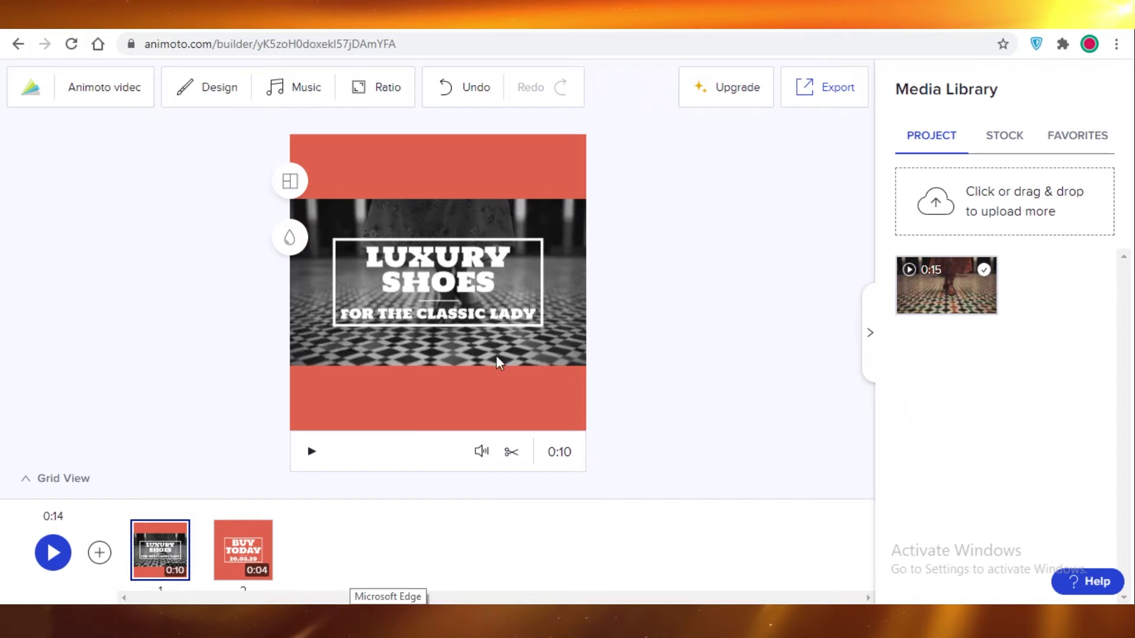
# Step: Insert a Text-only Customer Testimonial quote block after the Luxury Shoes clip
pyautogui.click(99, 553)
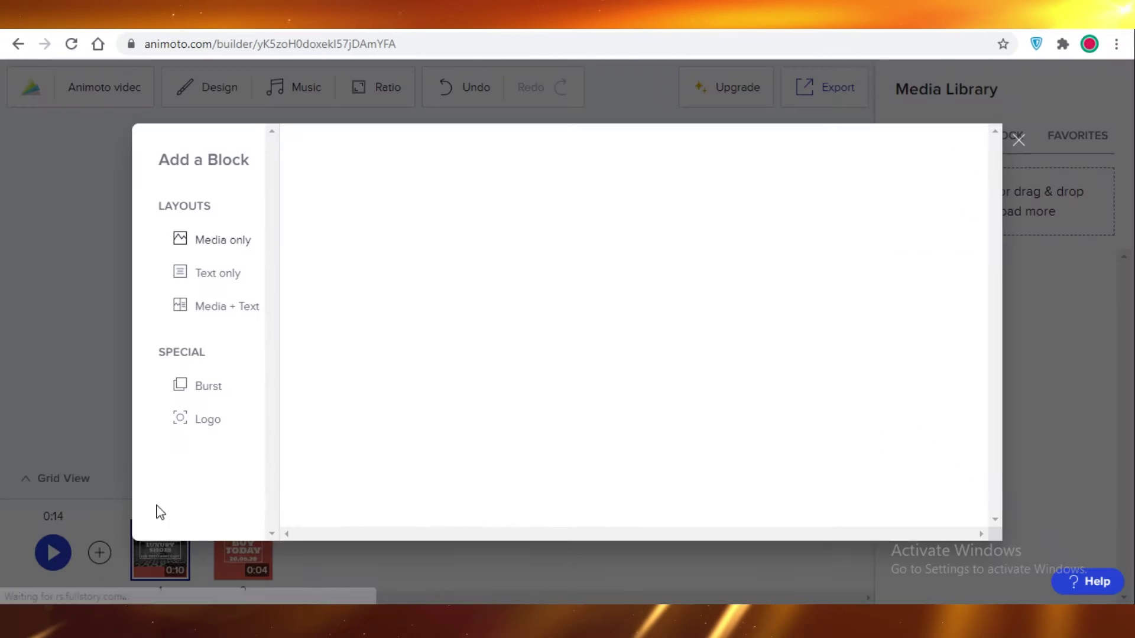
pyautogui.click(1017, 140)
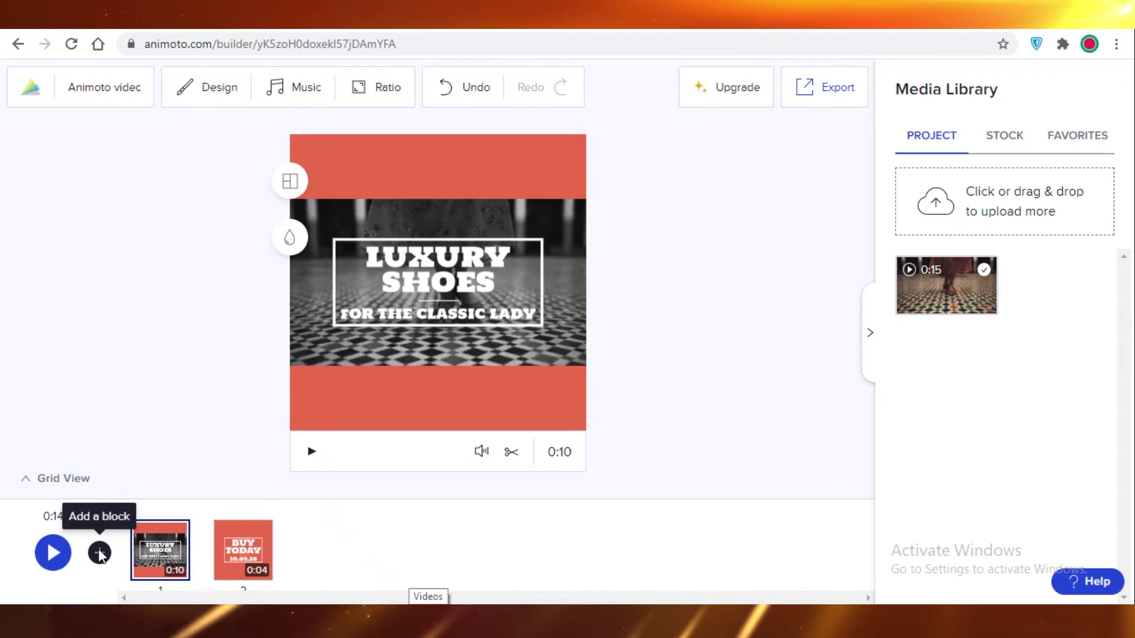
pyautogui.click(100, 554)
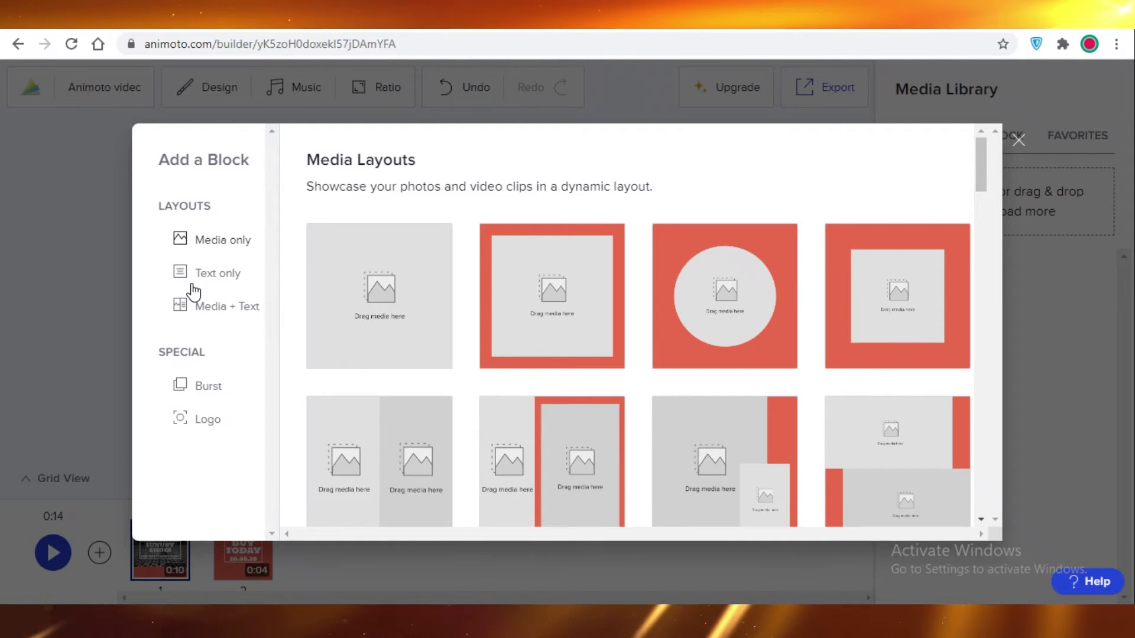
pyautogui.click(191, 275)
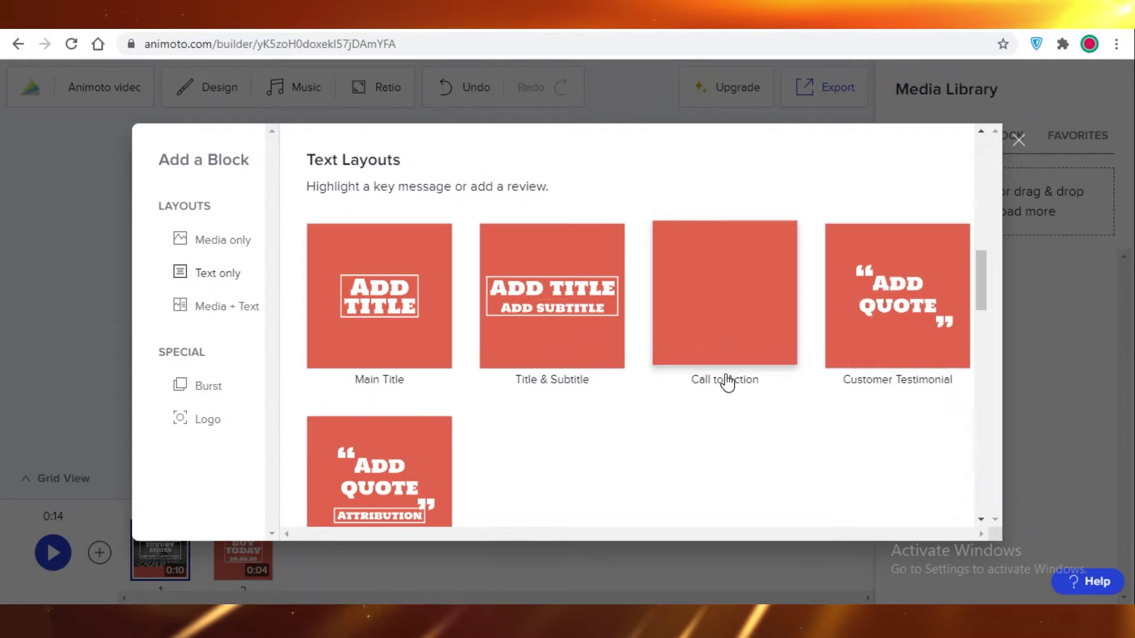
pyautogui.scroll(-4, 769, 337)
pyautogui.scroll(3, 615, 359)
pyautogui.scroll(-10, 614, 359)
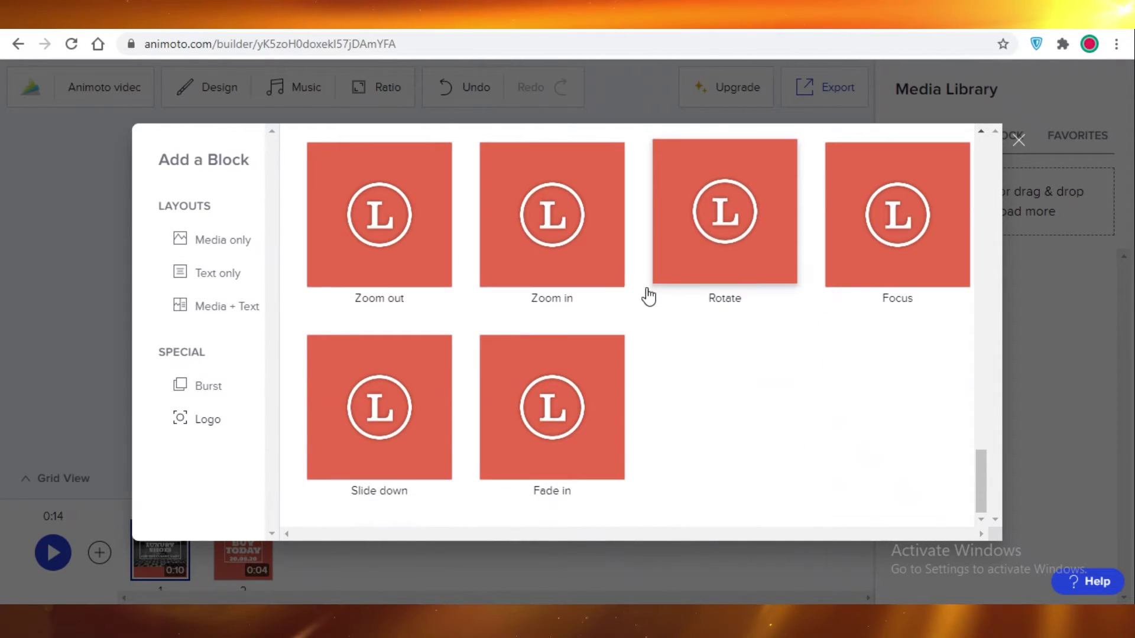
pyautogui.click(899, 284)
# Step: Drag the quote block to the first position, ahead of the Luxury Shoes clip
pyautogui.moveTo(254, 543)
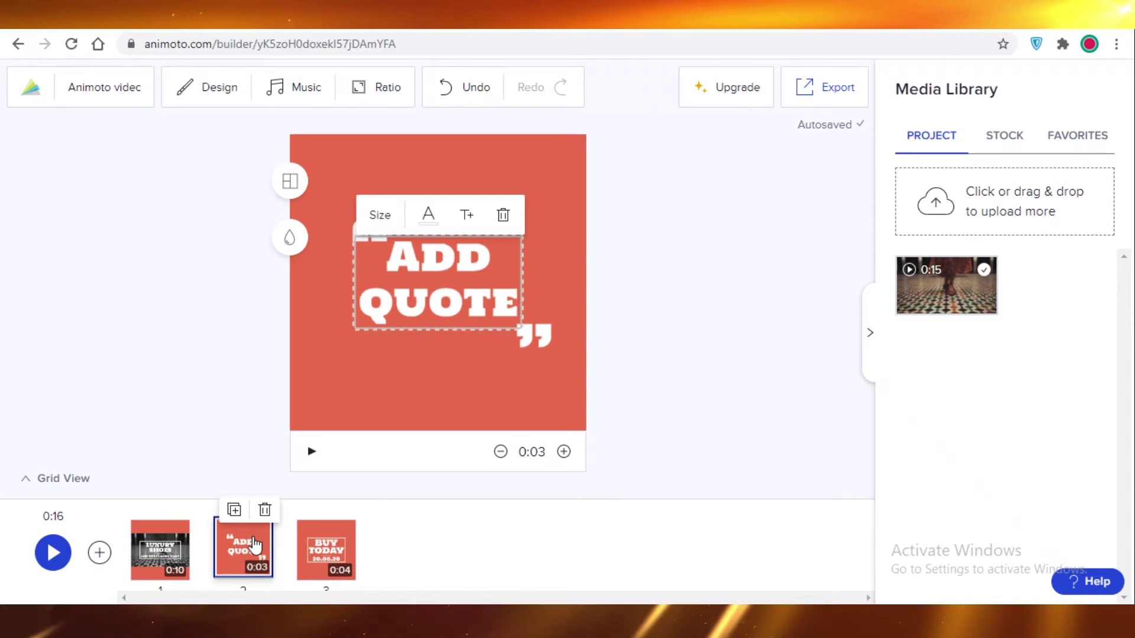
pyautogui.moveTo(249, 547); pyautogui.dragTo(207, 544)
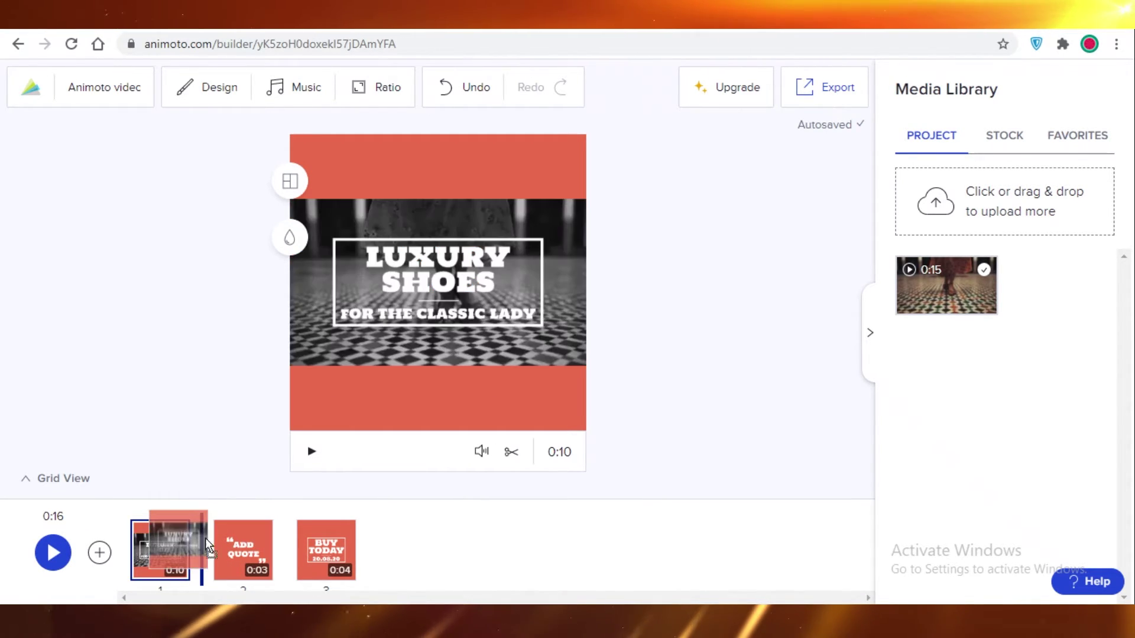
pyautogui.moveTo(296, 547); pyautogui.dragTo(297, 547)
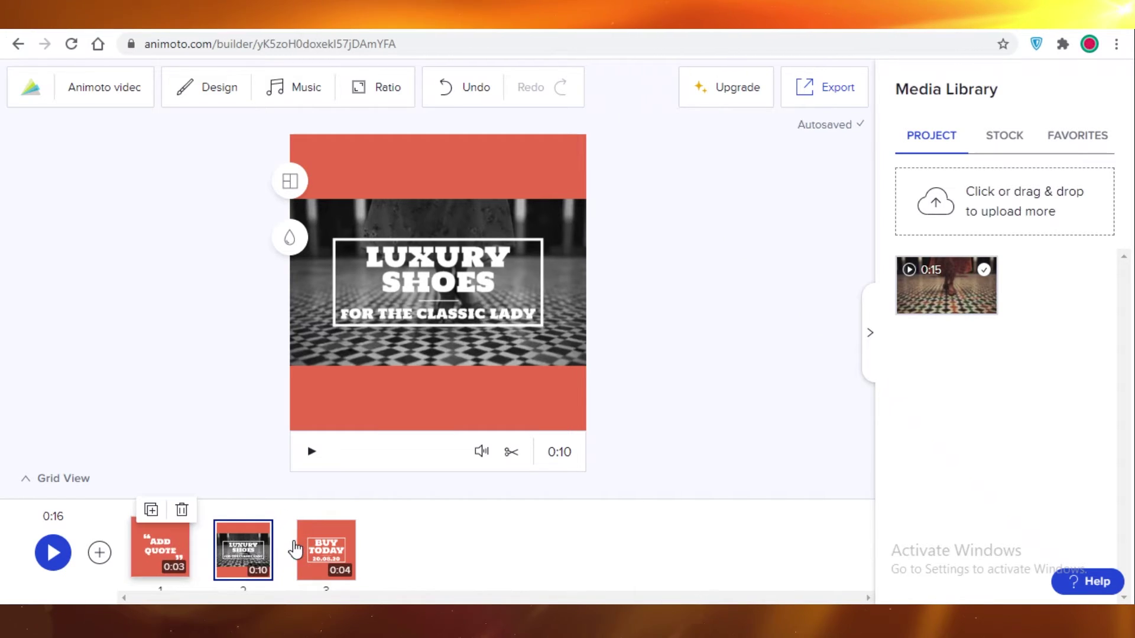
# Step: Replace the ADD QUOTE text with SHOES MAKE A WOMAN and review the following blocks
pyautogui.click(161, 549)
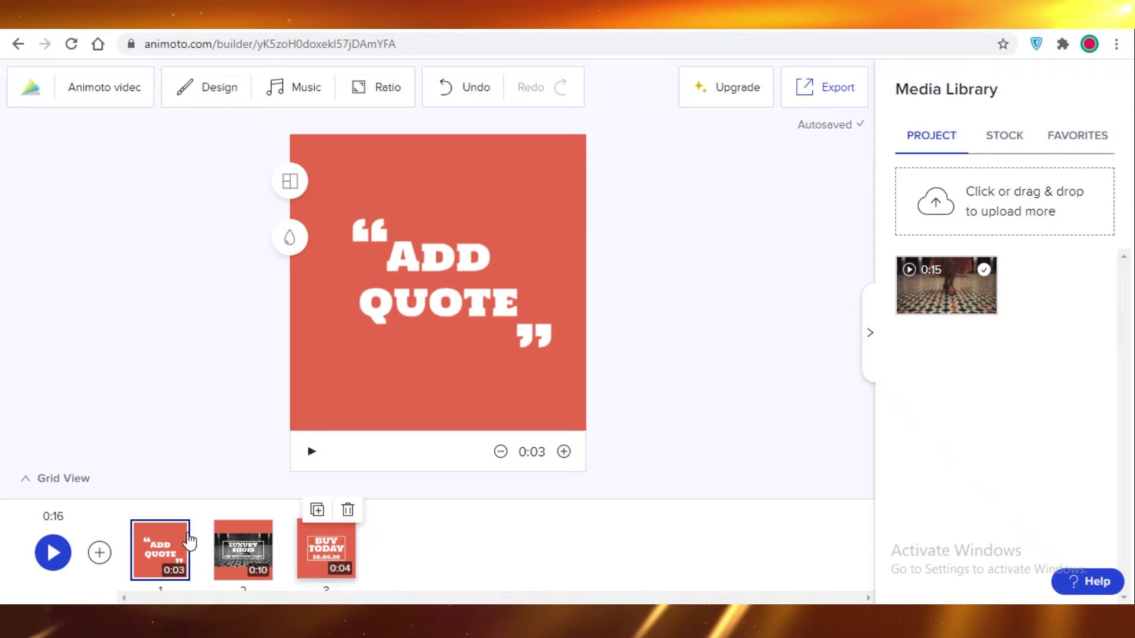
pyautogui.click(424, 326)
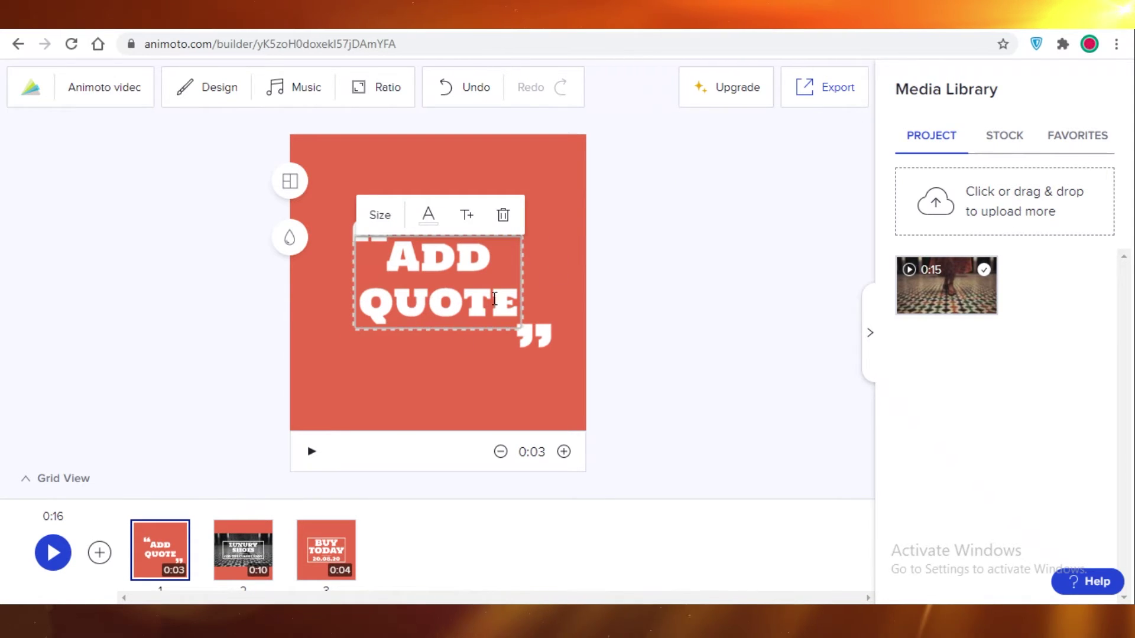
pyautogui.moveTo(436, 306); pyautogui.dragTo(391, 249)
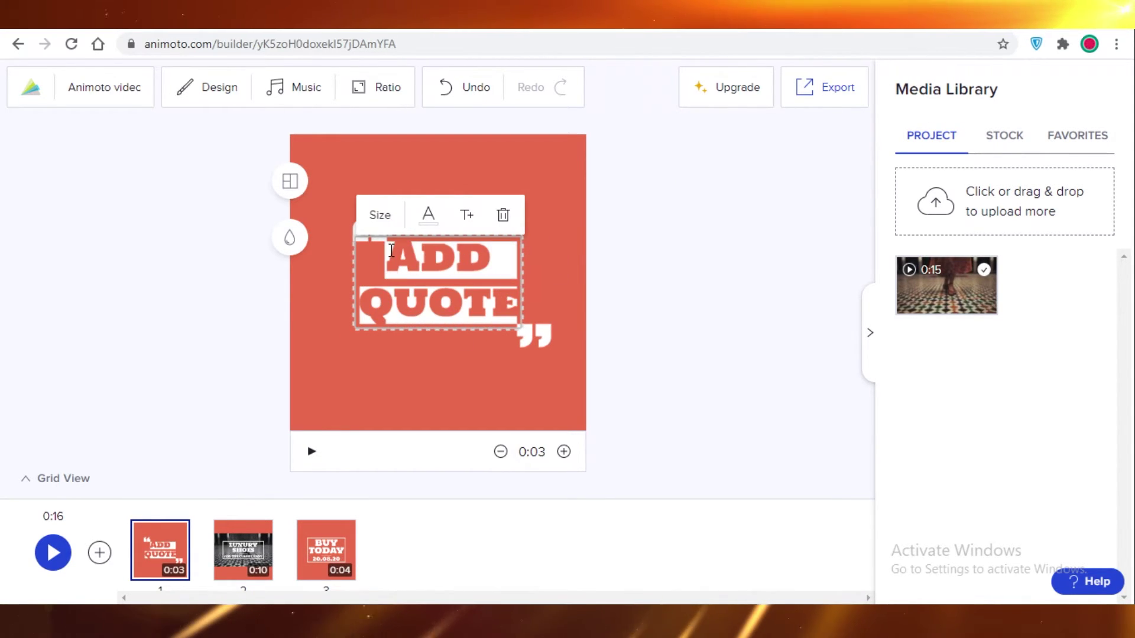
pyautogui.write('SHOES MAKE A WOMAN')
pyautogui.click(523, 548)
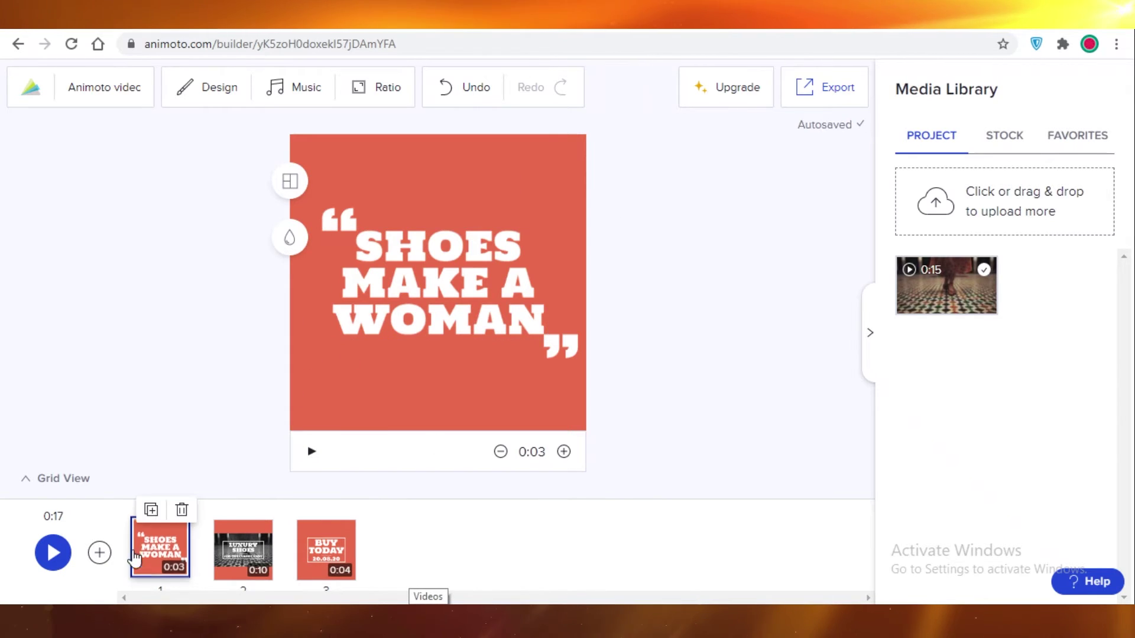
pyautogui.click(241, 560)
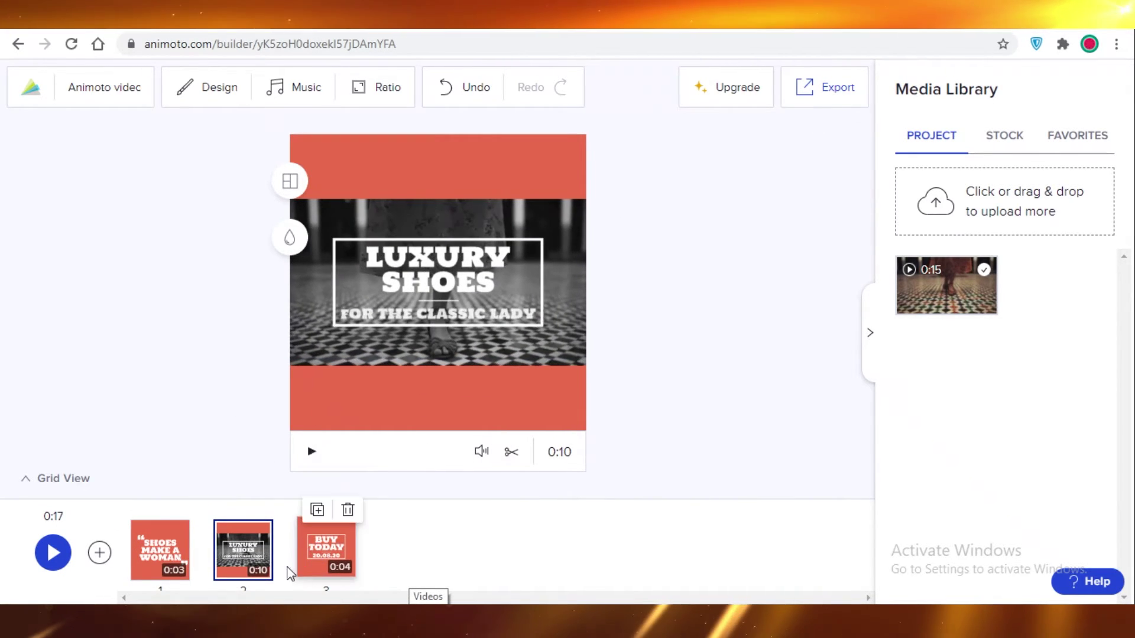
pyautogui.click(314, 553)
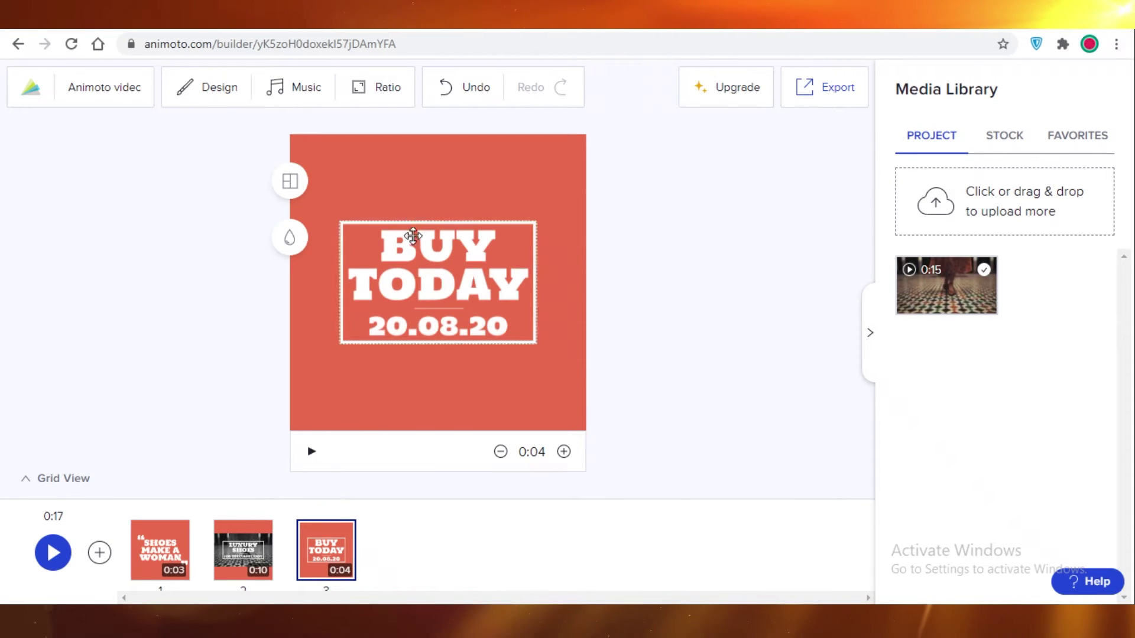
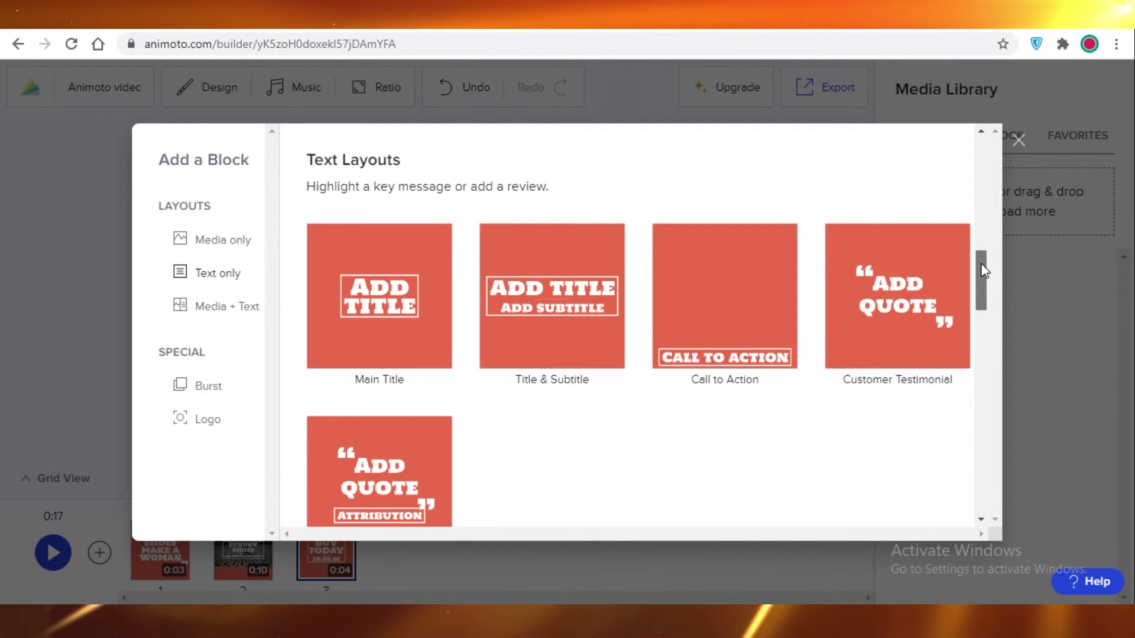
# Step: Add a fourth logo block with the Rotate animation to the video
pyautogui.moveTo(983, 269); pyautogui.dragTo(933, 472)
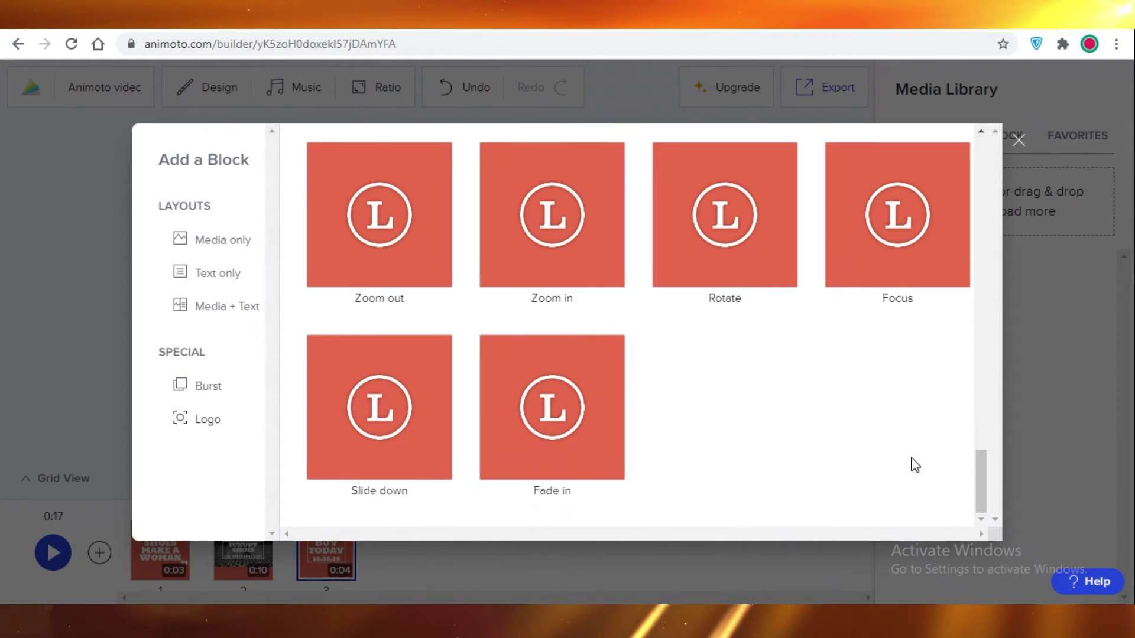
pyautogui.scroll(3, 406, 359)
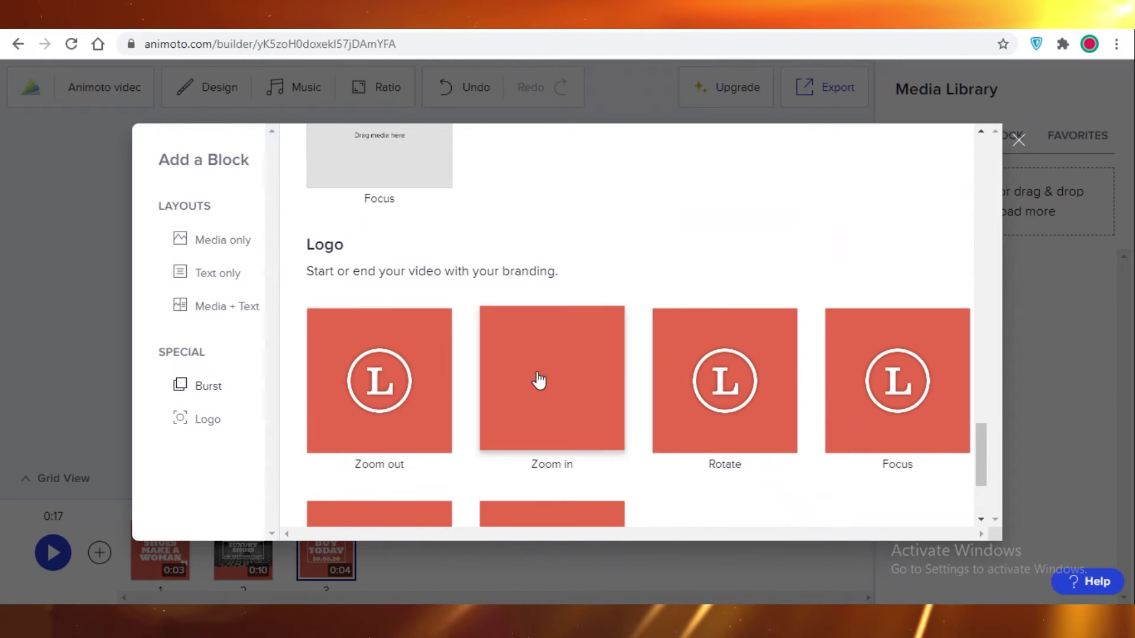
pyautogui.scroll(-3, 544, 402)
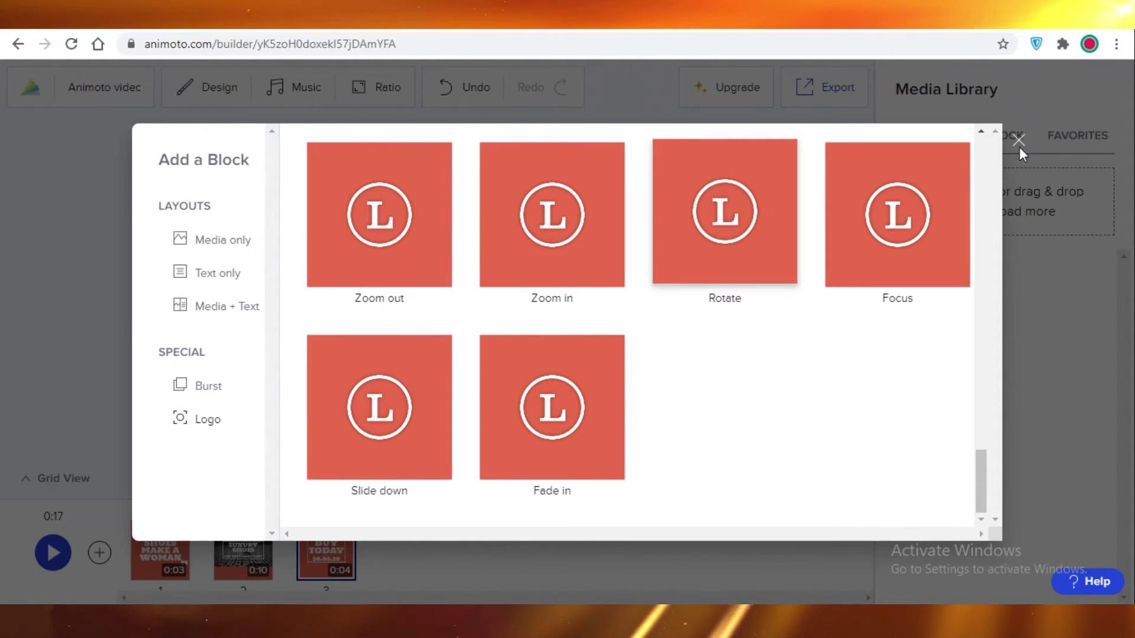
pyautogui.click(753, 185)
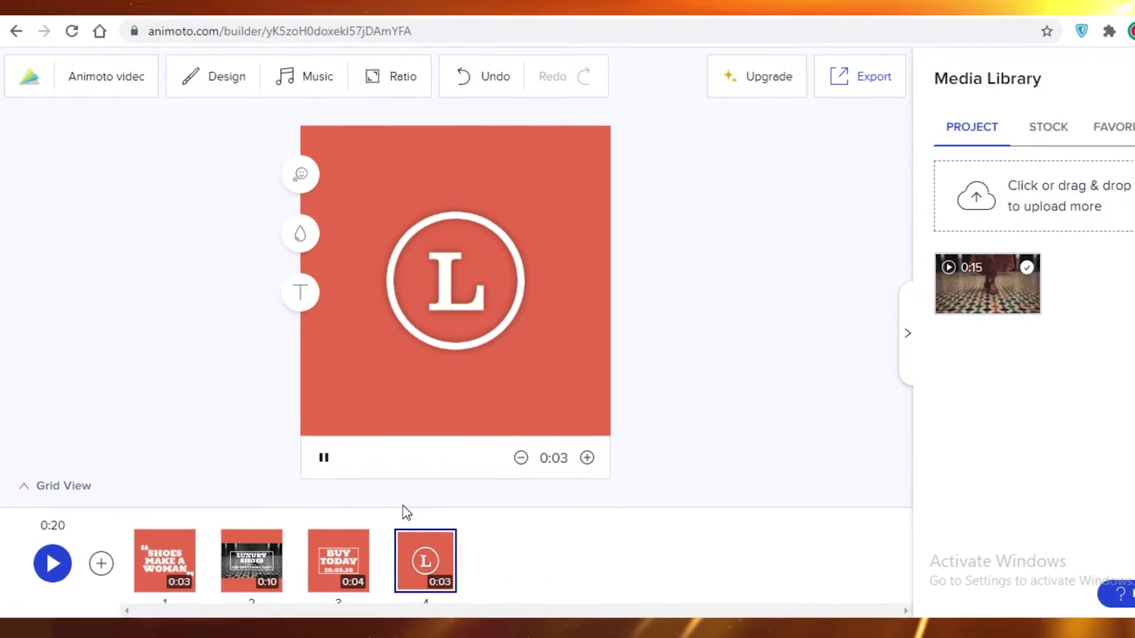
pyautogui.click(430, 304)
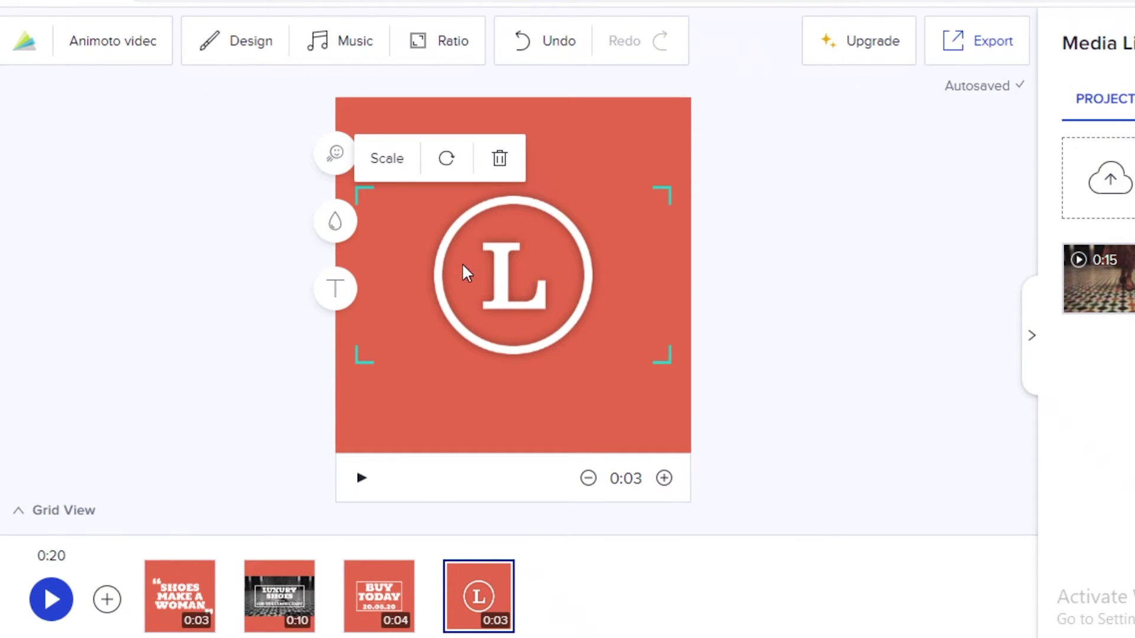
# Step: Give the new block a light pink background and add a title text
pyautogui.click(336, 221)
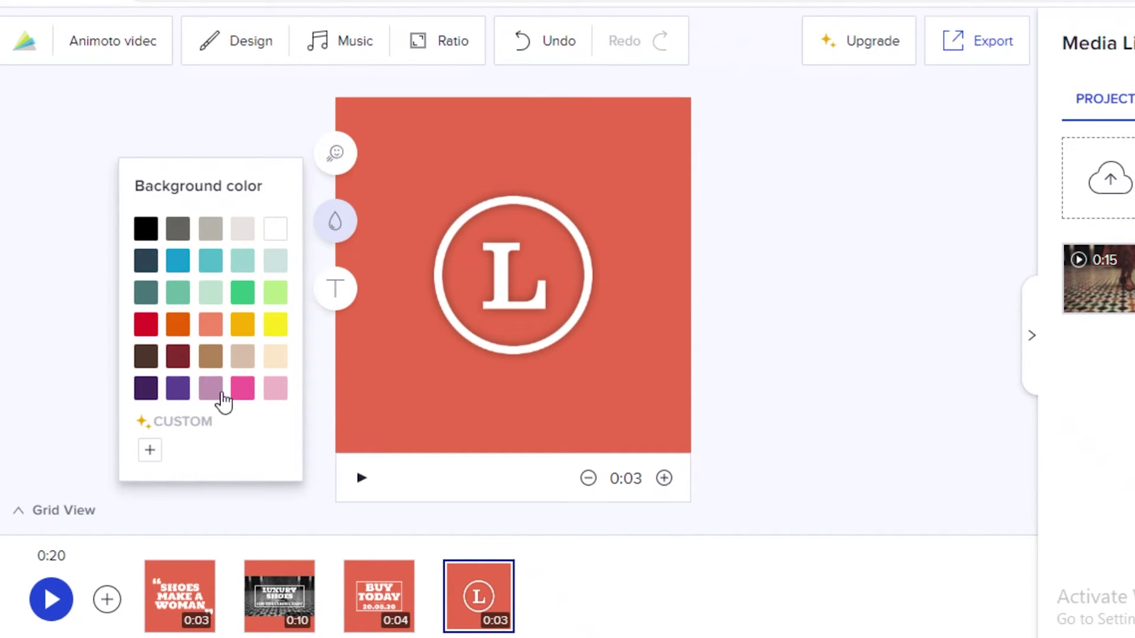
pyautogui.click(178, 390)
pyautogui.click(250, 390)
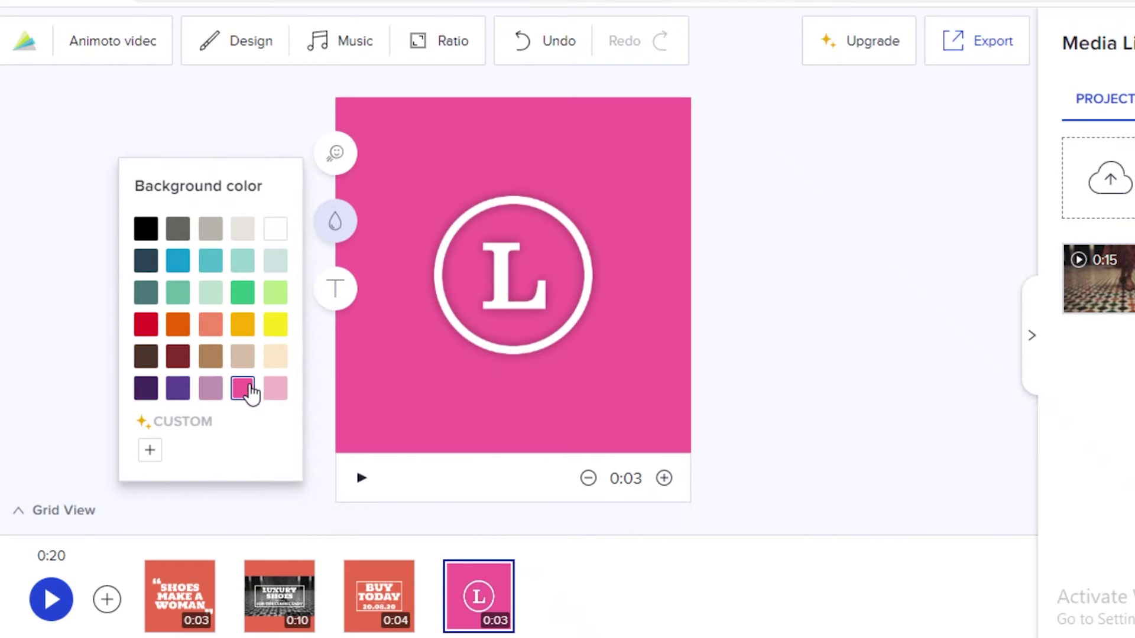
pyautogui.click(276, 390)
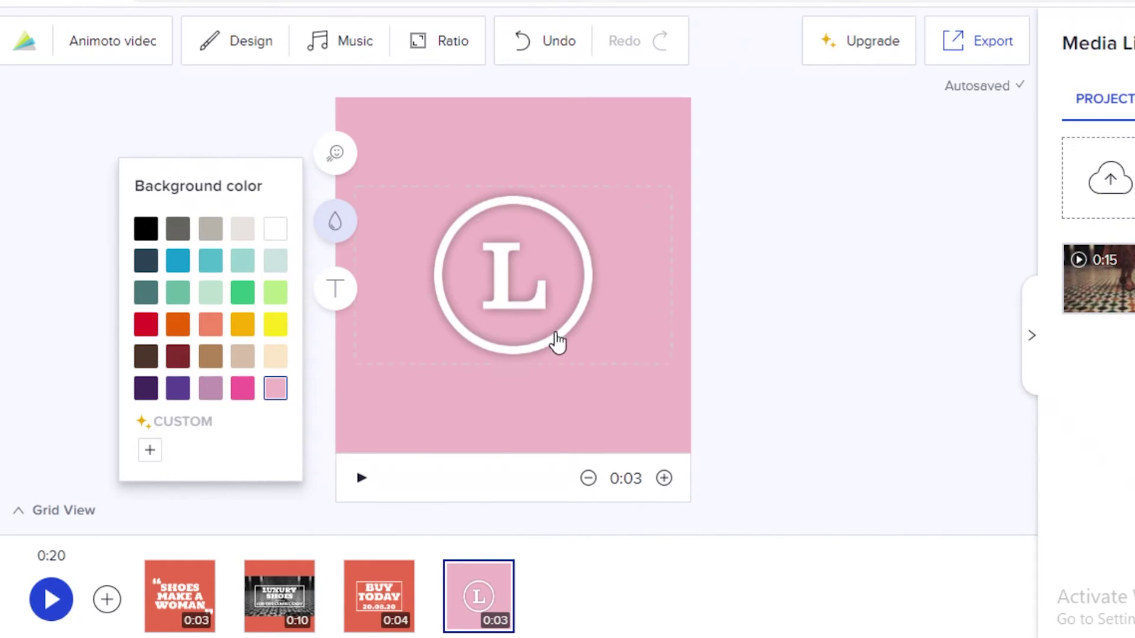
pyautogui.click(334, 292)
pyautogui.click(547, 255)
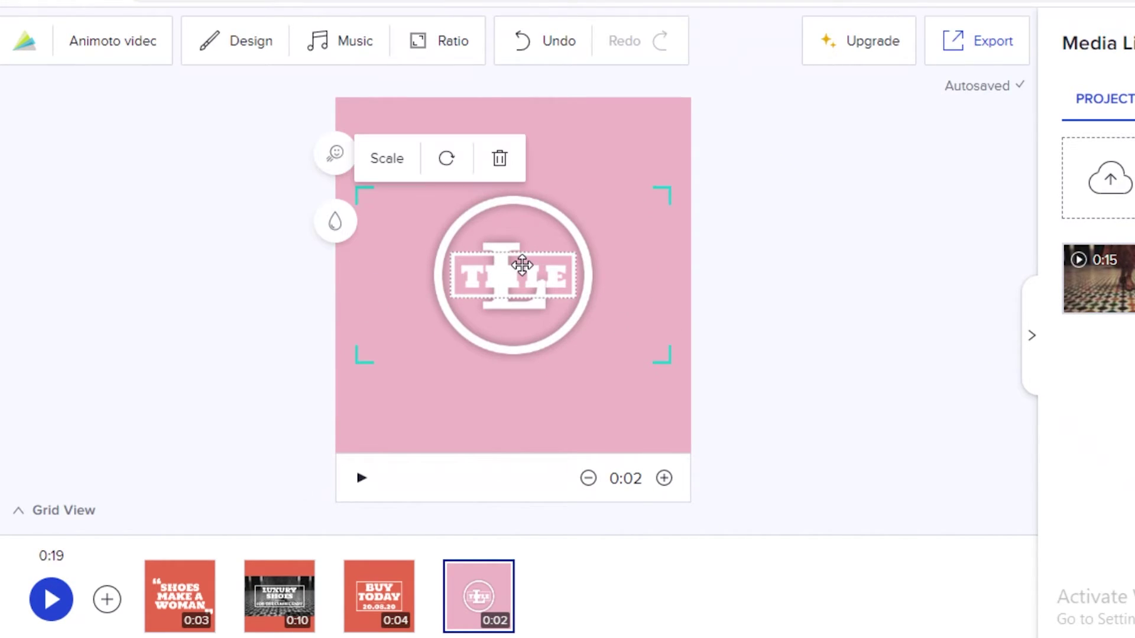
# Step: Replace the block's title wording with PUPPY
pyautogui.click(517, 272)
pyautogui.doubleClick(473, 278)
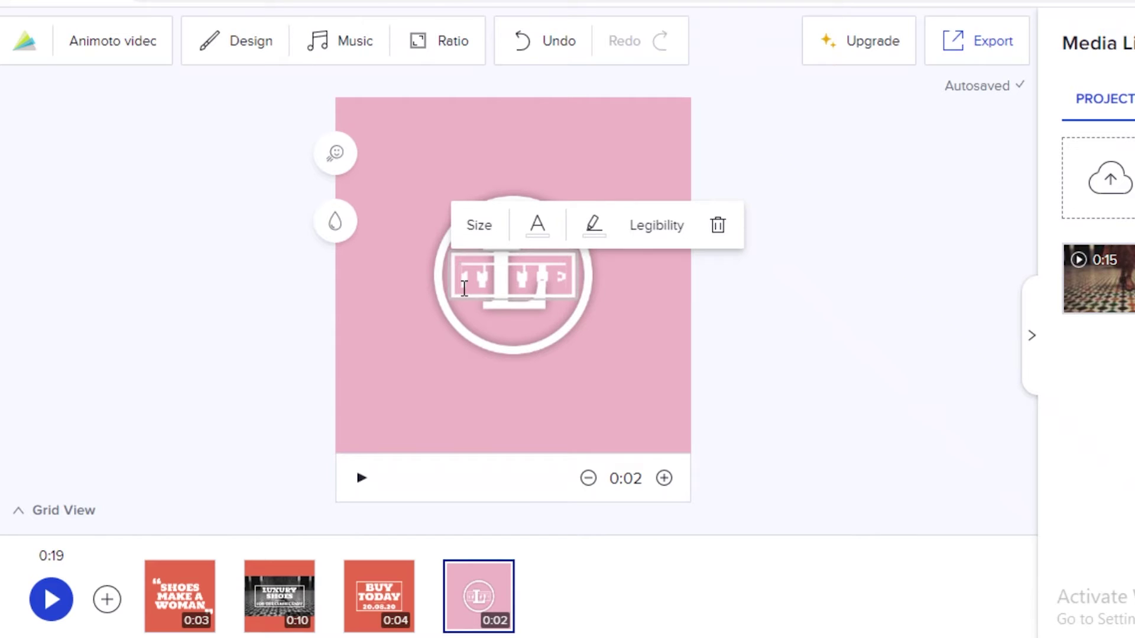
pyautogui.press('BackSpace')
pyautogui.write('PUPPY')
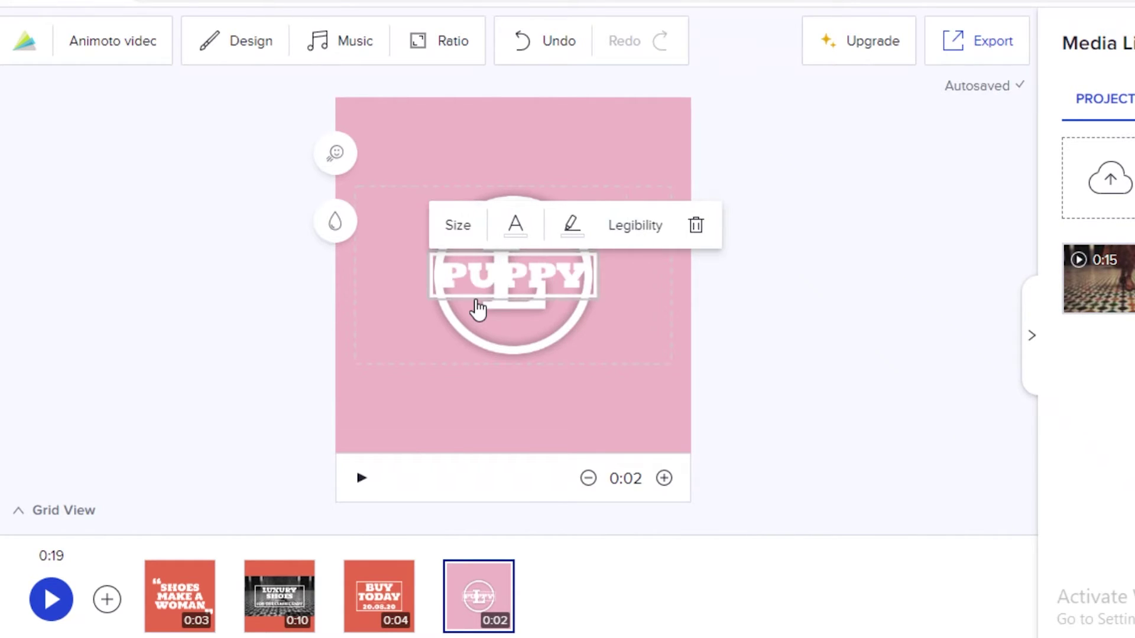
pyautogui.moveTo(477, 310); pyautogui.dragTo(514, 284)
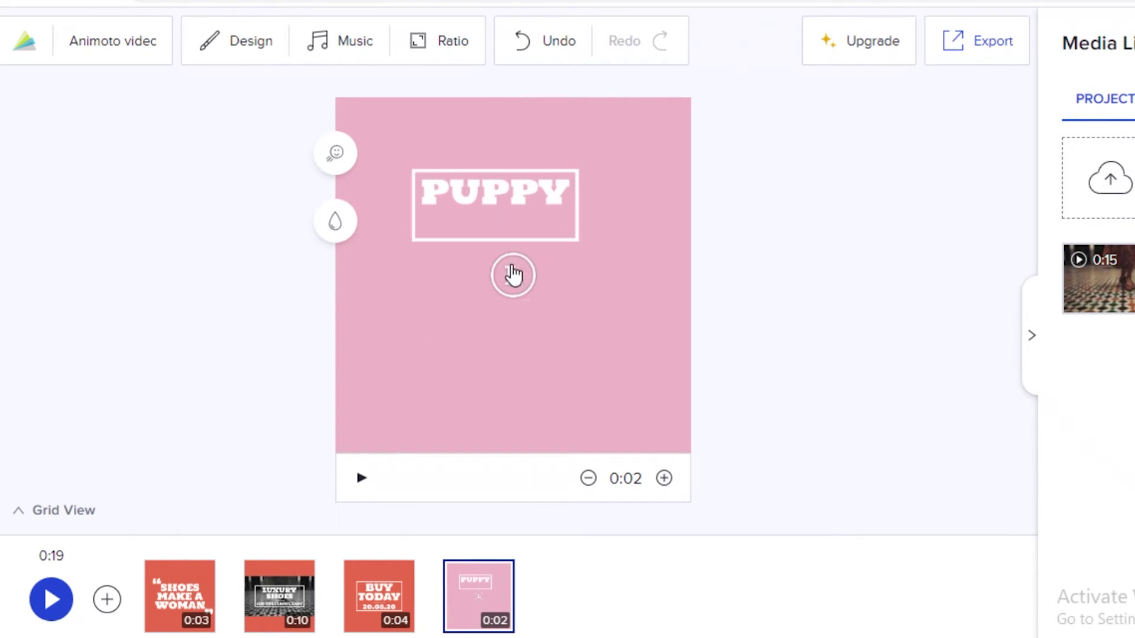
# Step: Move the PUPPY title to the block centre and preview the block's animation
pyautogui.click(473, 189)
pyautogui.click(699, 246)
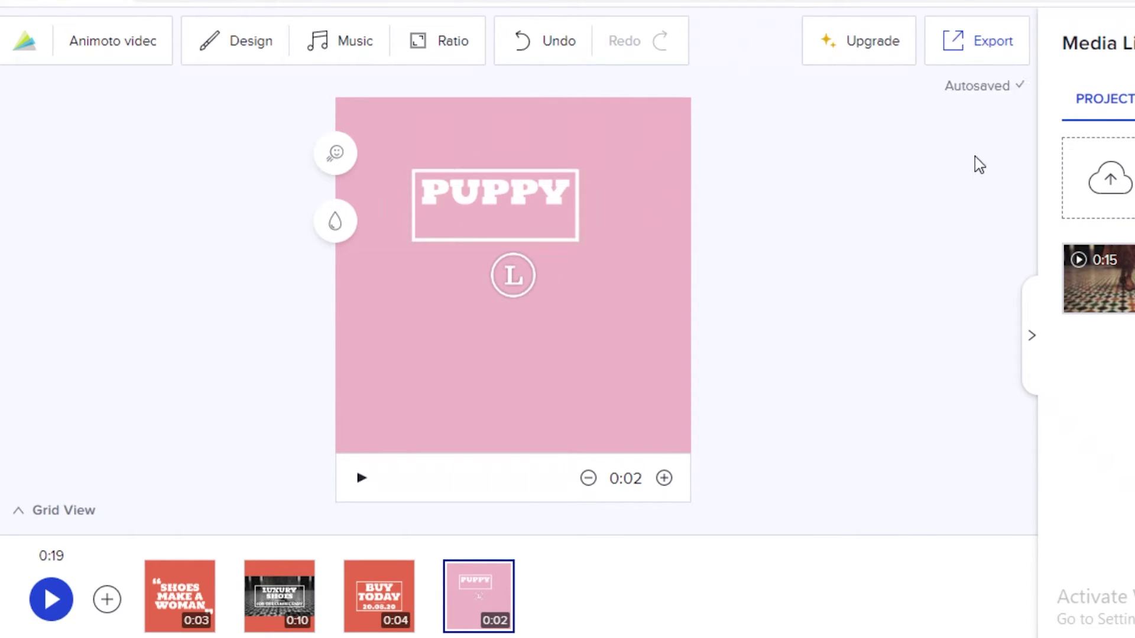
pyautogui.moveTo(489, 188); pyautogui.dragTo(507, 260)
pyautogui.click(571, 282)
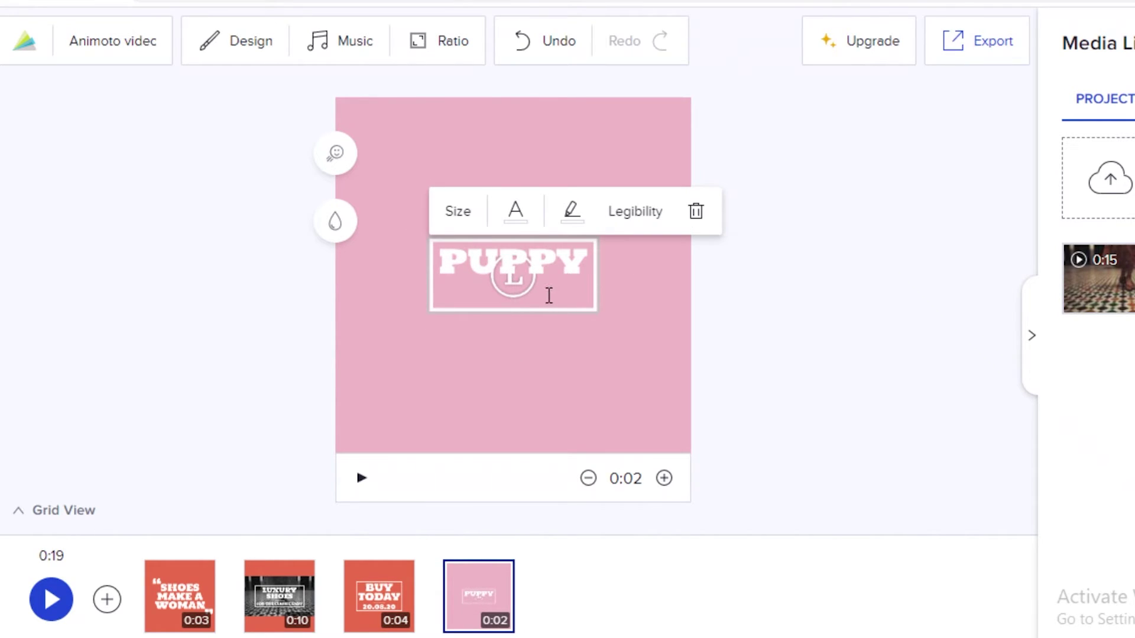
pyautogui.click(414, 390)
pyautogui.click(368, 479)
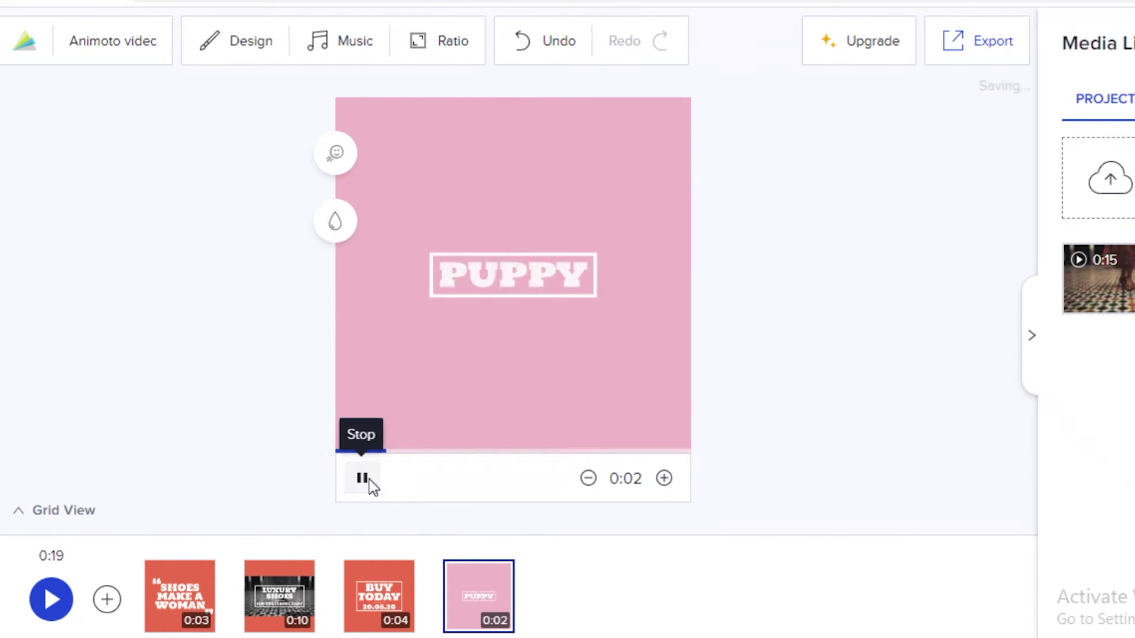
pyautogui.click(509, 275)
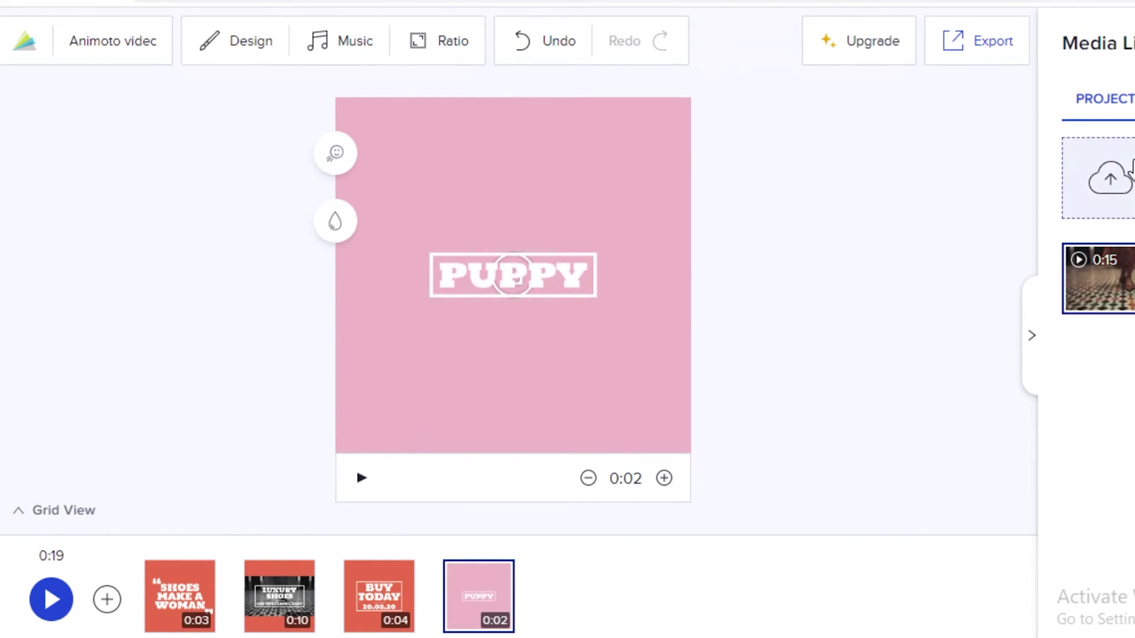
# Step: Place PUPPY below the logo, then delete the L logo from the block
pyautogui.moveTo(517, 272); pyautogui.dragTo(486, 342)
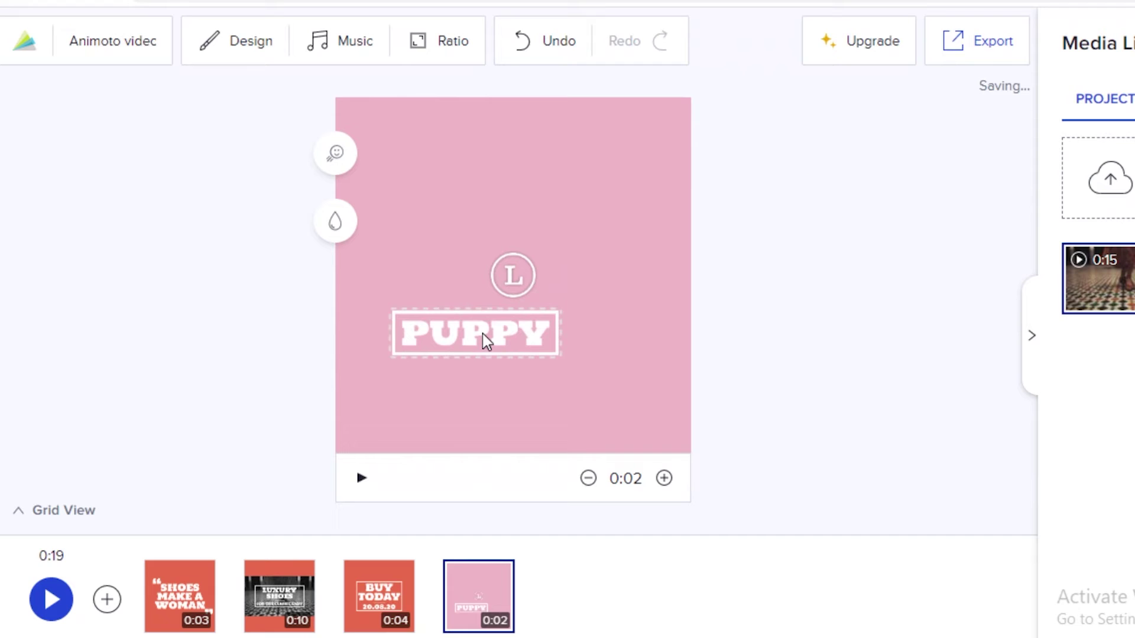
pyautogui.click(517, 280)
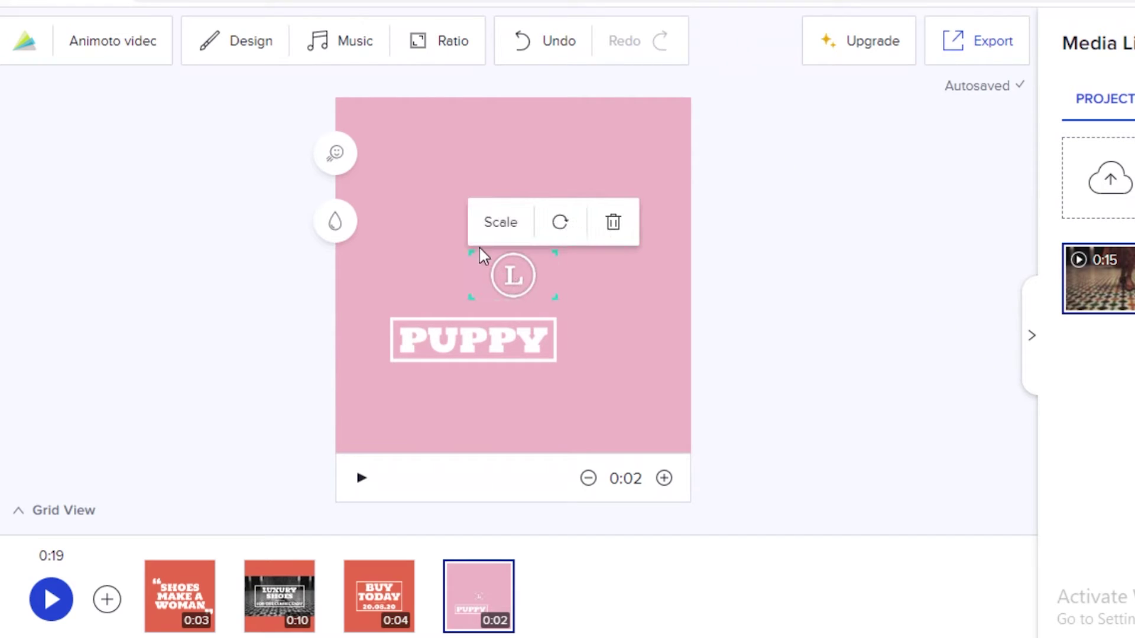
pyautogui.rightClick(621, 234)
pyautogui.click(614, 224)
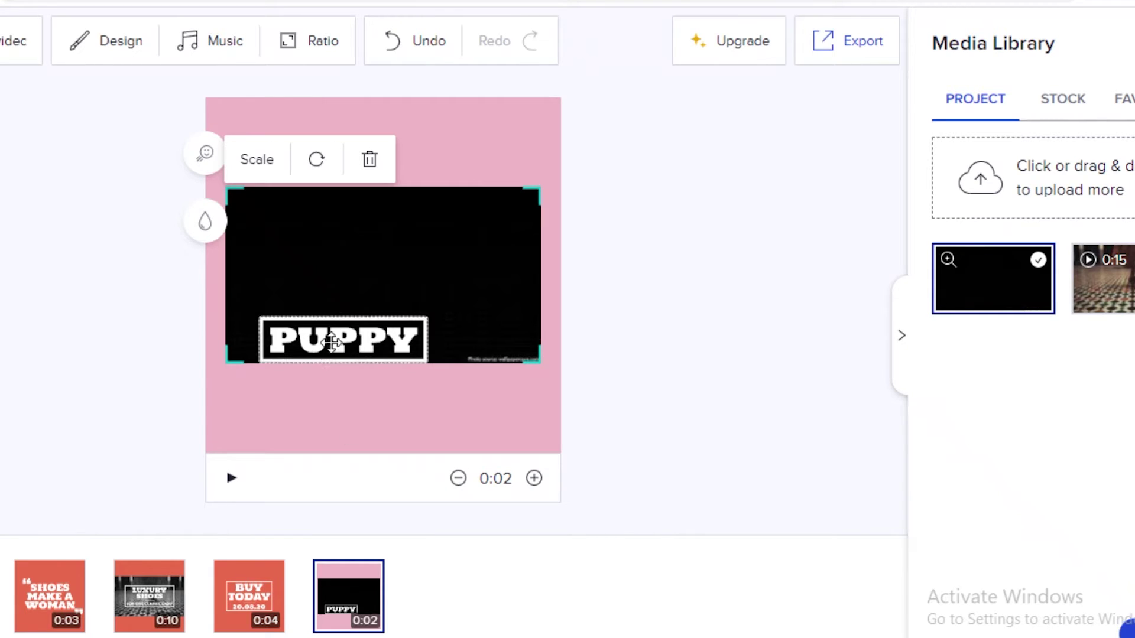
# Step: Centre the PUPPY title over the black image and adjust the image's placement on the canvas
pyautogui.moveTo(329, 342); pyautogui.dragTo(369, 276)
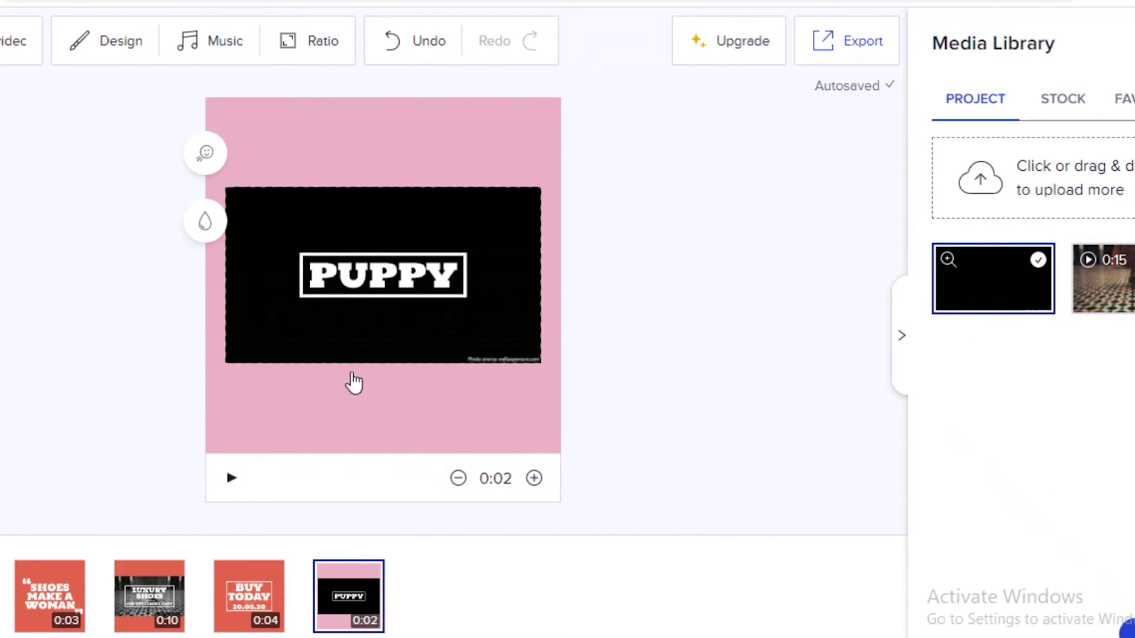
pyautogui.click(440, 228)
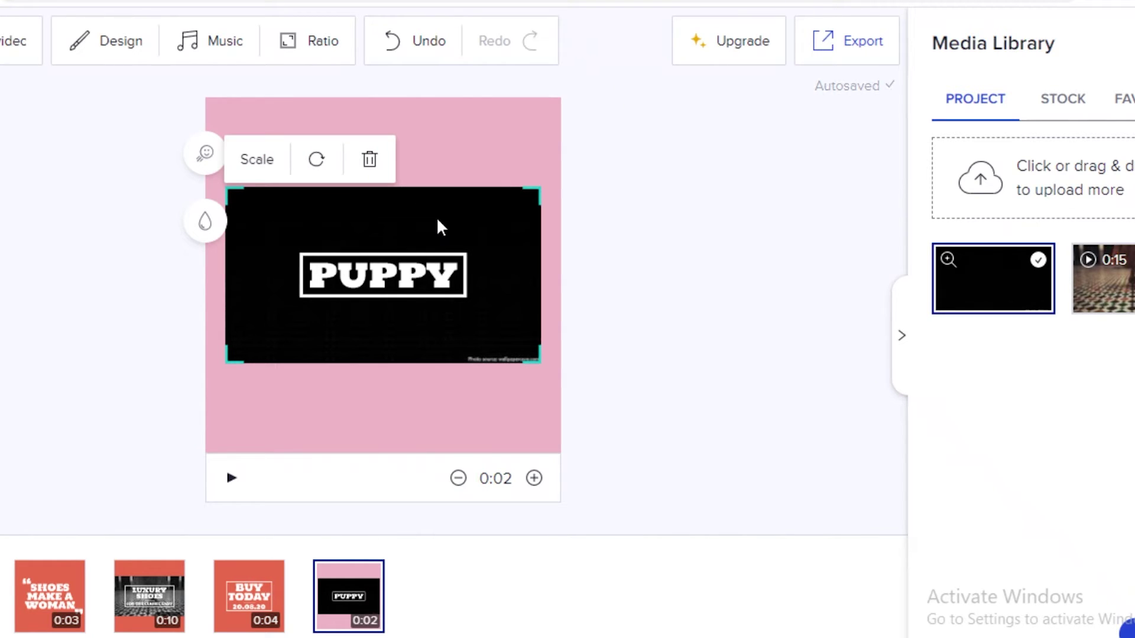
pyautogui.rightClick(437, 218)
pyautogui.click(400, 218)
pyautogui.moveTo(973, 269); pyautogui.dragTo(345, 272)
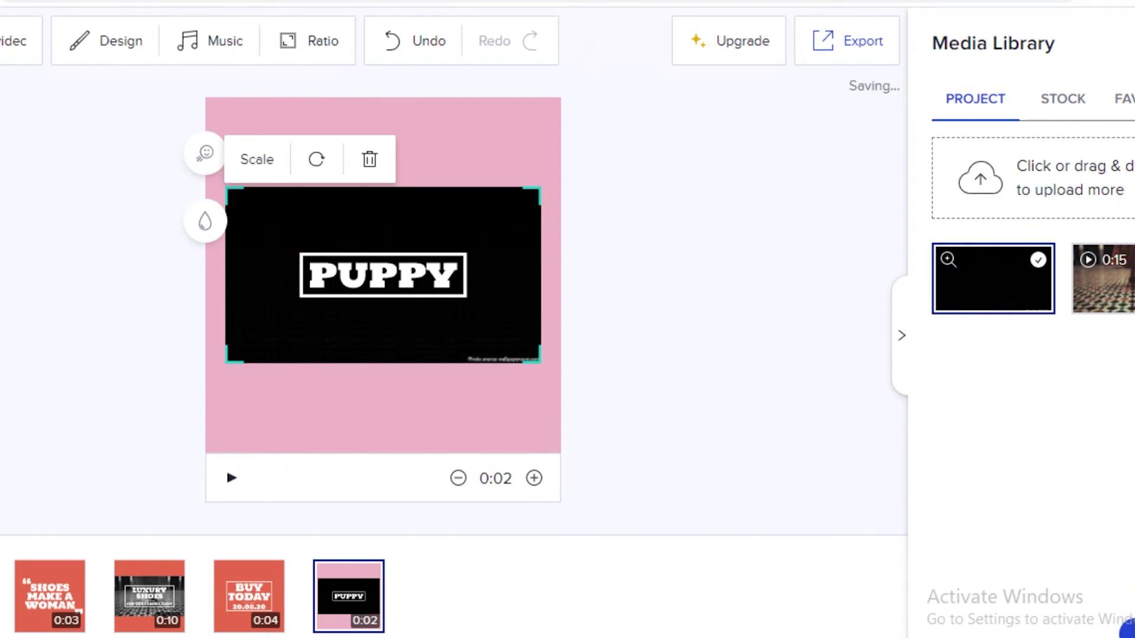
pyautogui.click(560, 474)
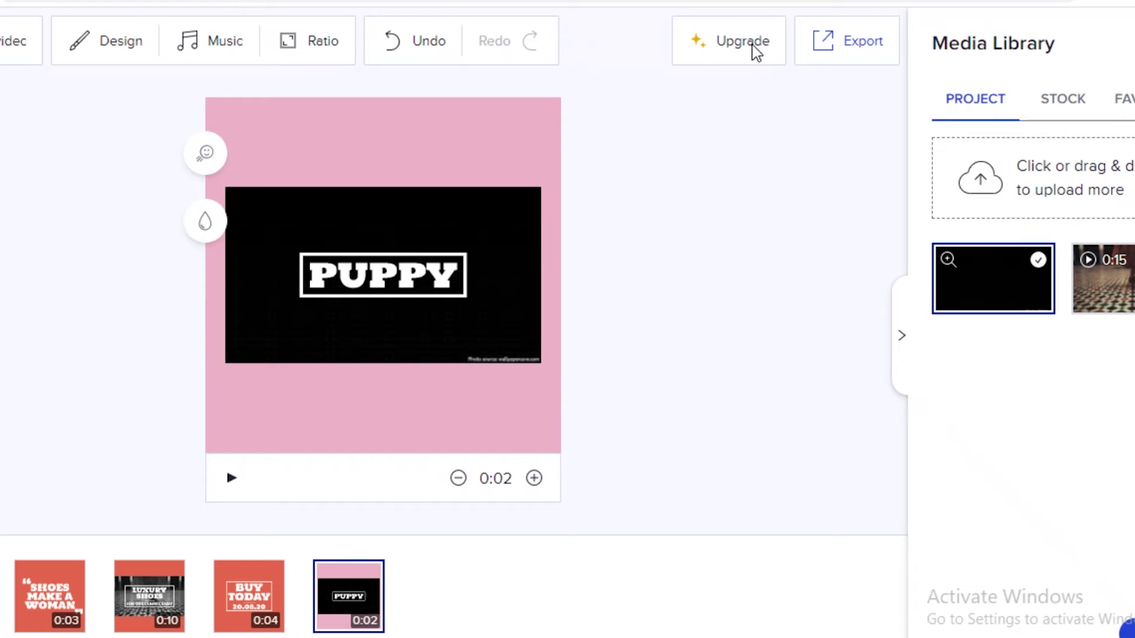
# Step: Dismiss the Upgrade offer and review the Free €0, Professional €14 and Professional Plus €35 plans
pyautogui.click(733, 39)
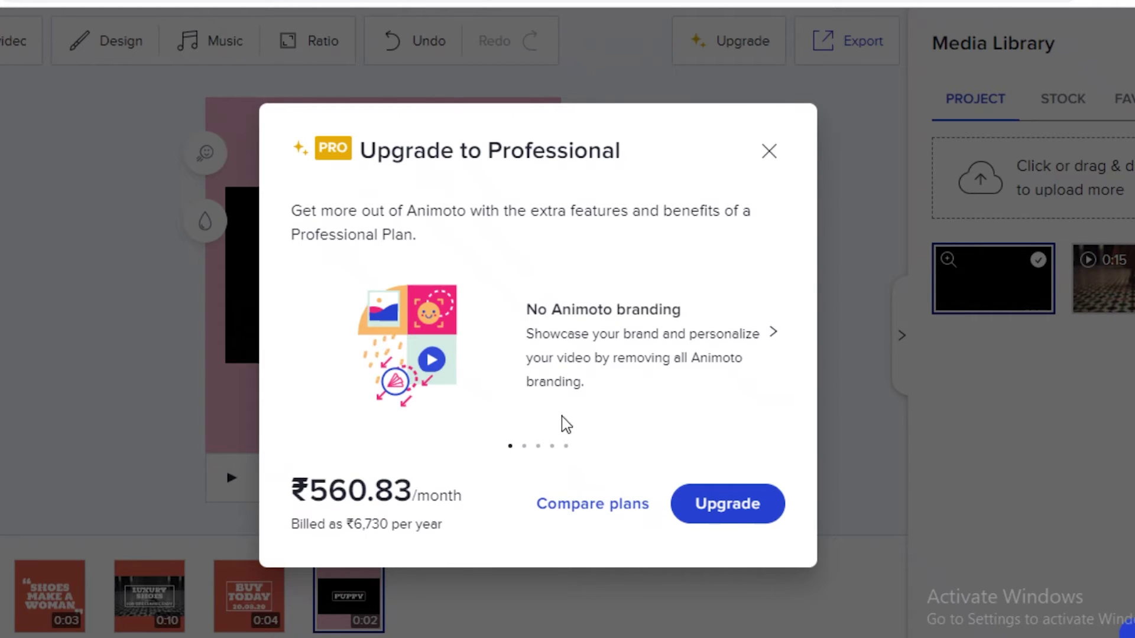
pyautogui.press('Escape')
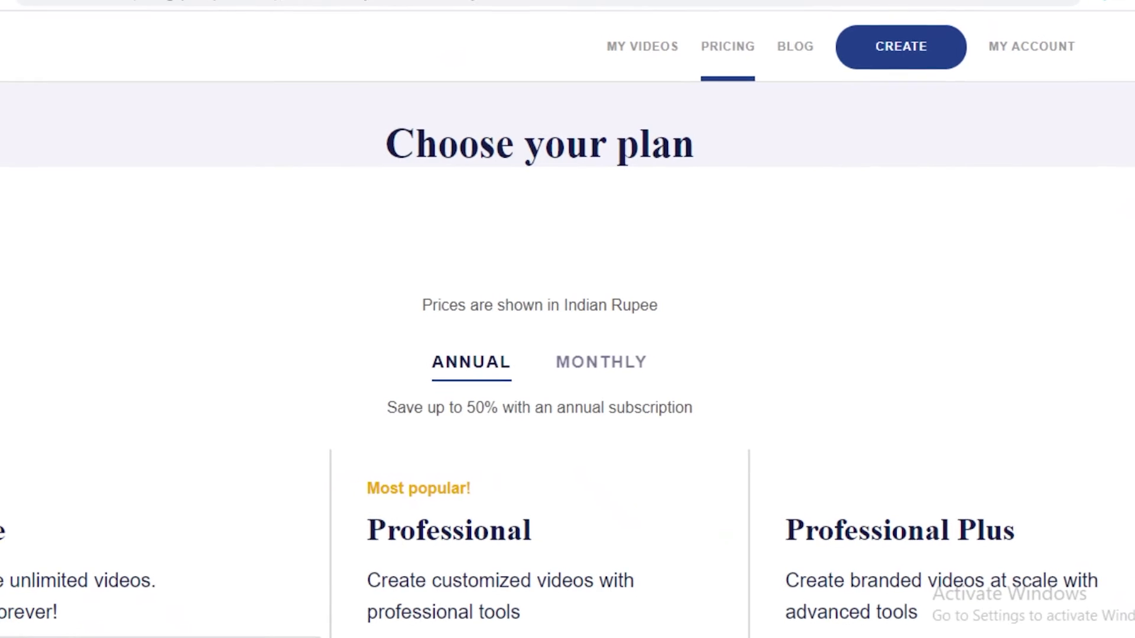
pyautogui.scroll(-5, 957, 136)
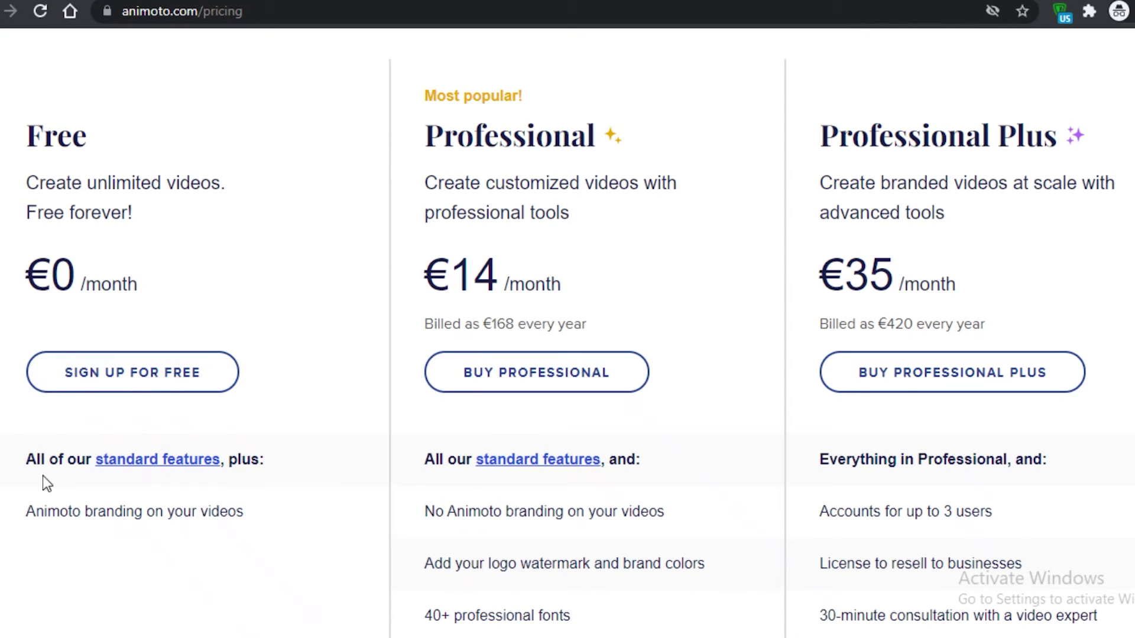
pyautogui.moveTo(137, 466)
pyautogui.scroll(-2, 615, 398)
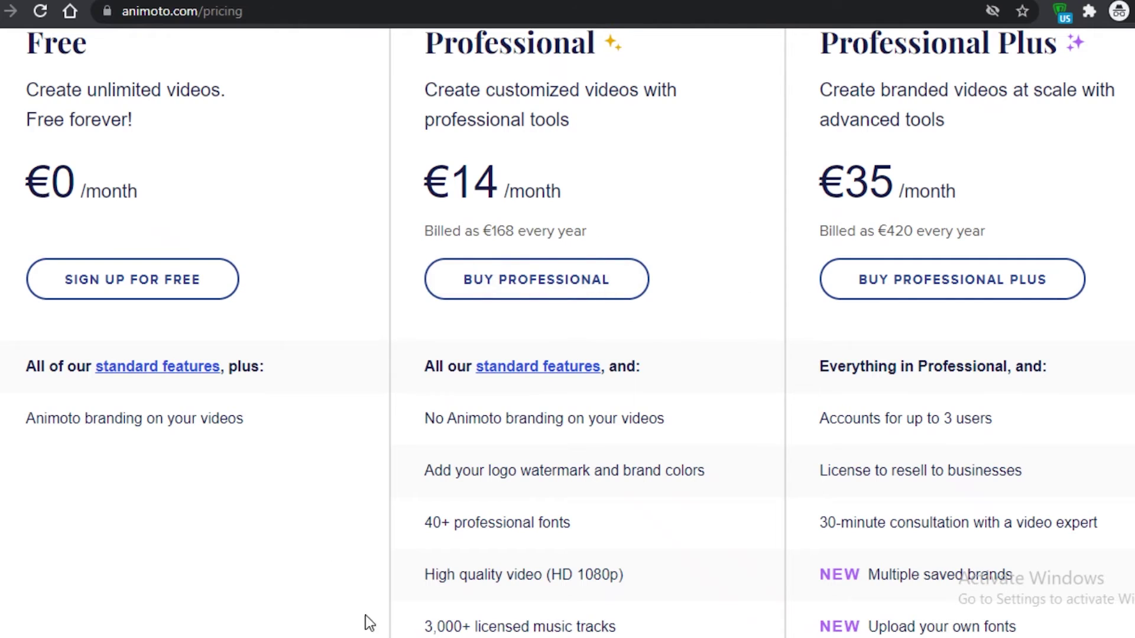
pyautogui.scroll(-4, 772, 215)
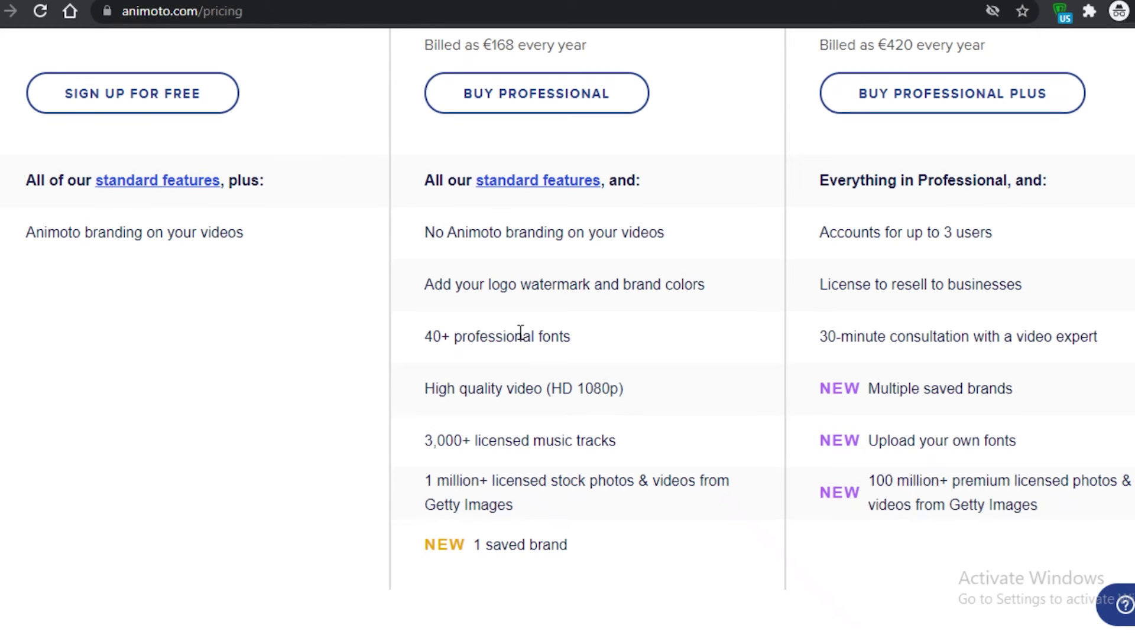
pyautogui.scroll(5, 547, 355)
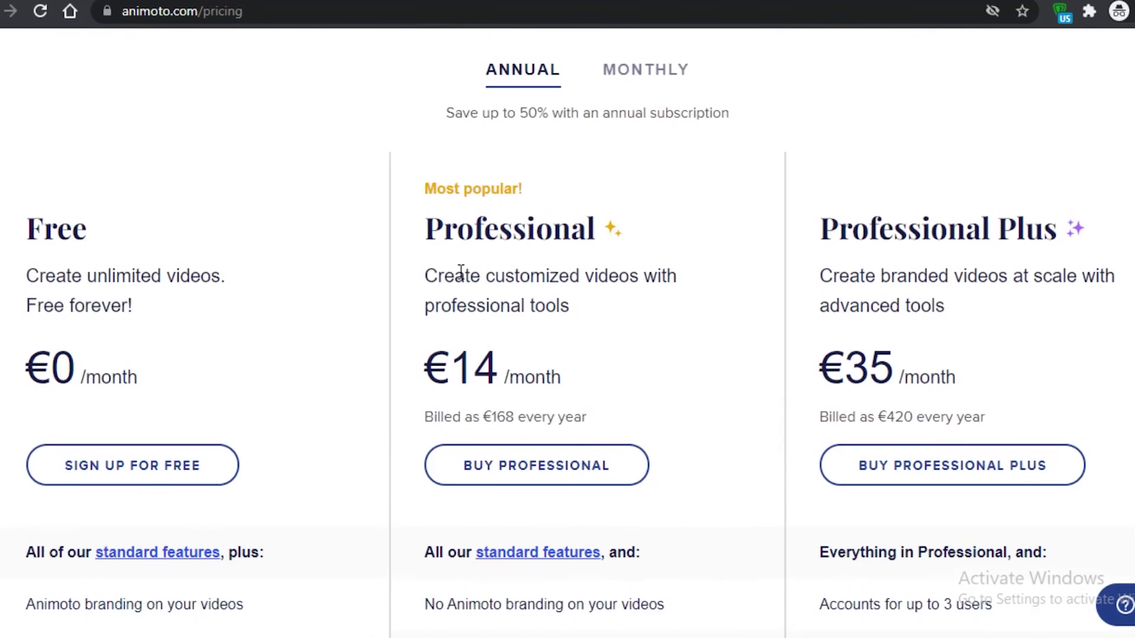
pyautogui.scroll(-5, 461, 272)
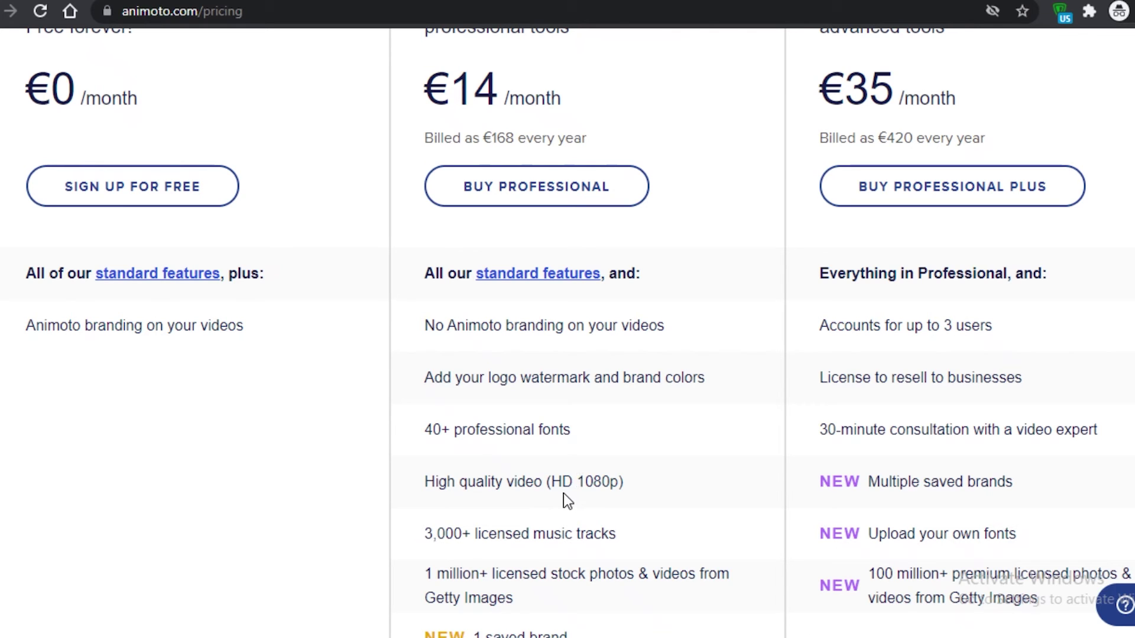
pyautogui.scroll(-2, 565, 492)
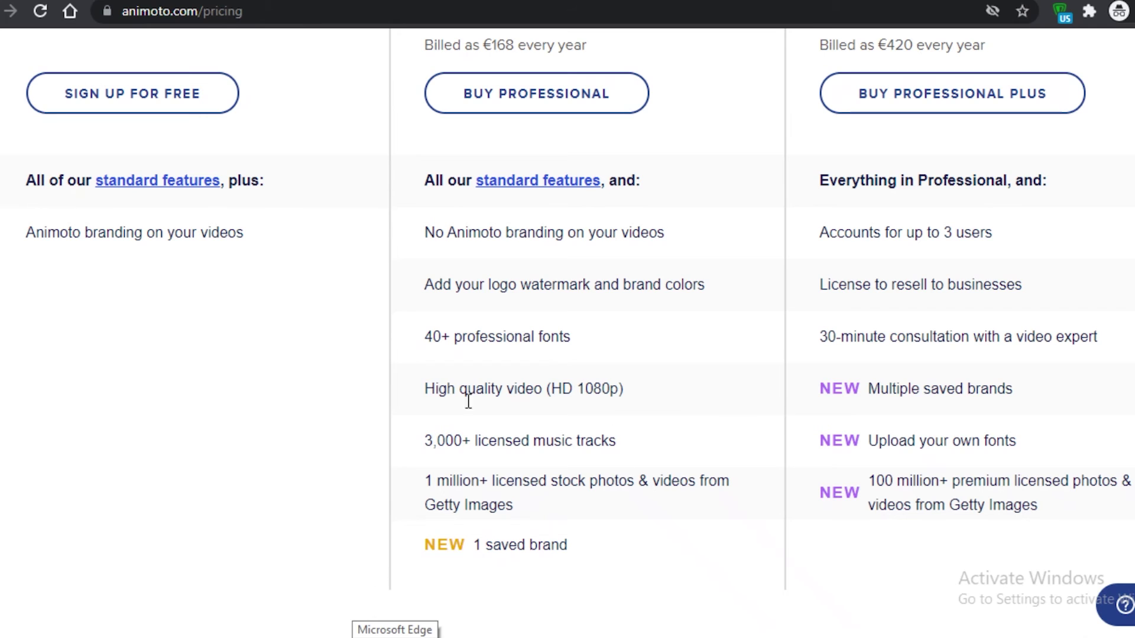
pyautogui.scroll(5, 957, 385)
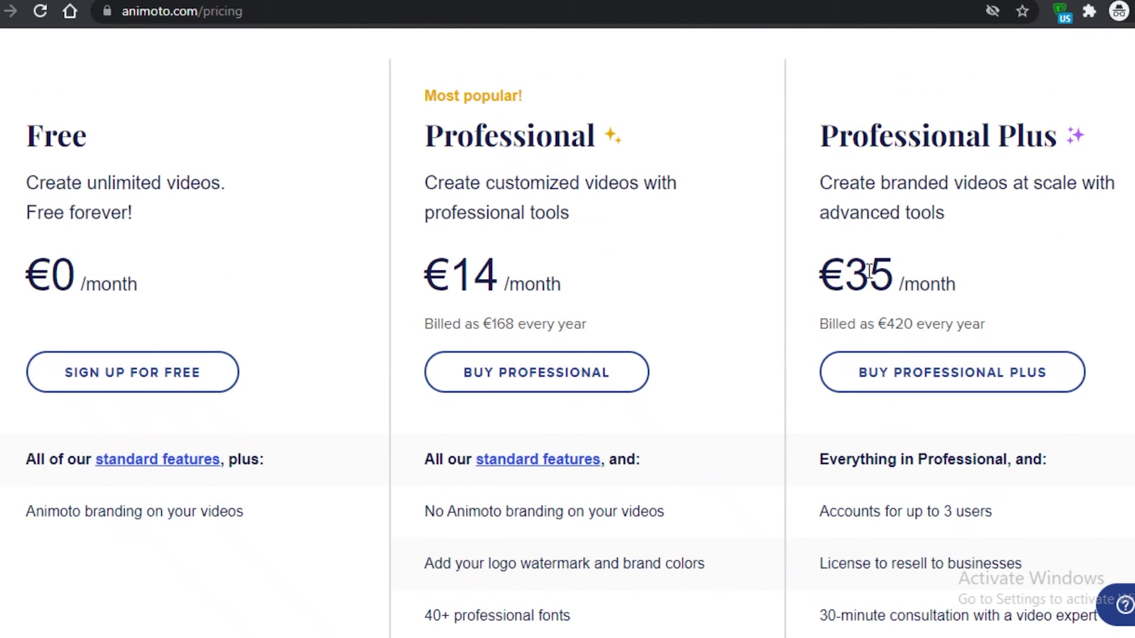
pyautogui.scroll(-5, 870, 273)
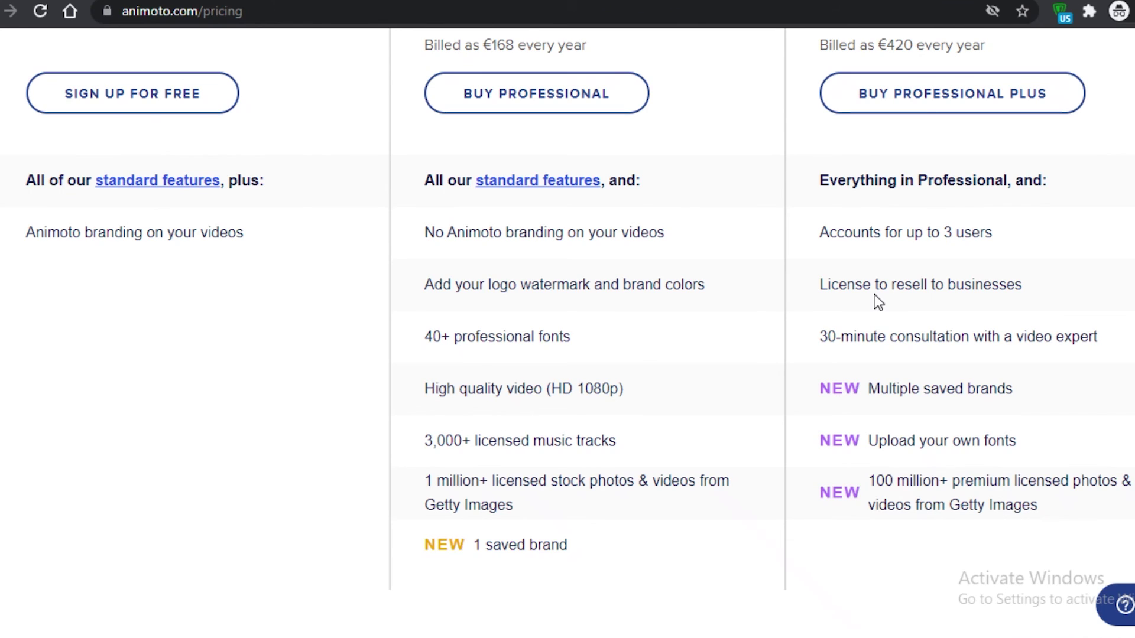
pyautogui.scroll(5, 874, 294)
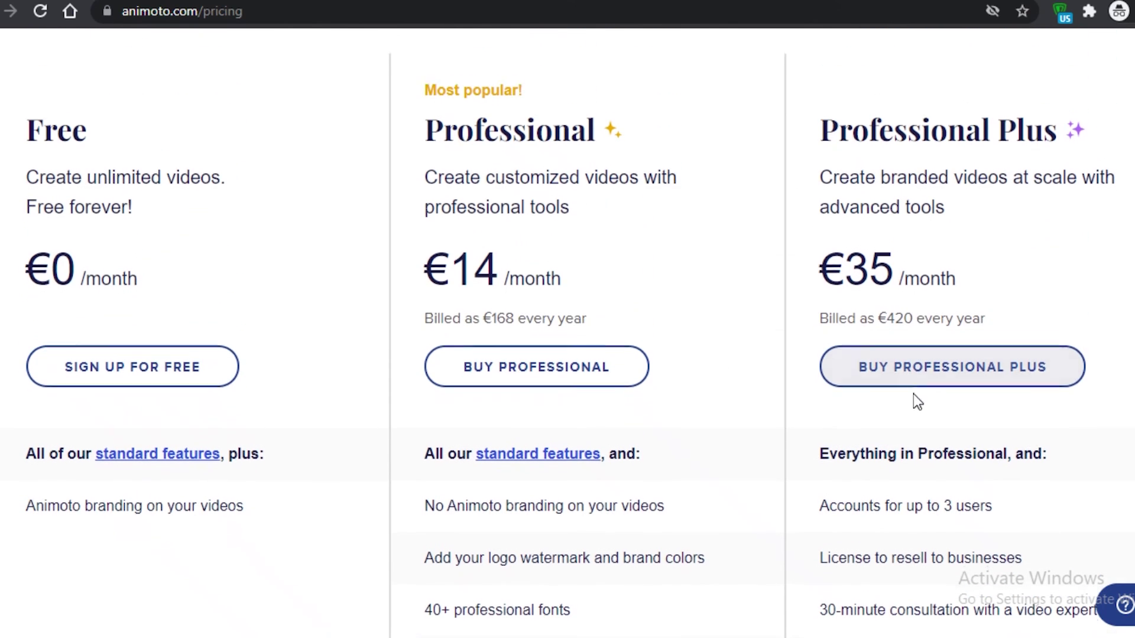
pyautogui.scroll(-2, 913, 399)
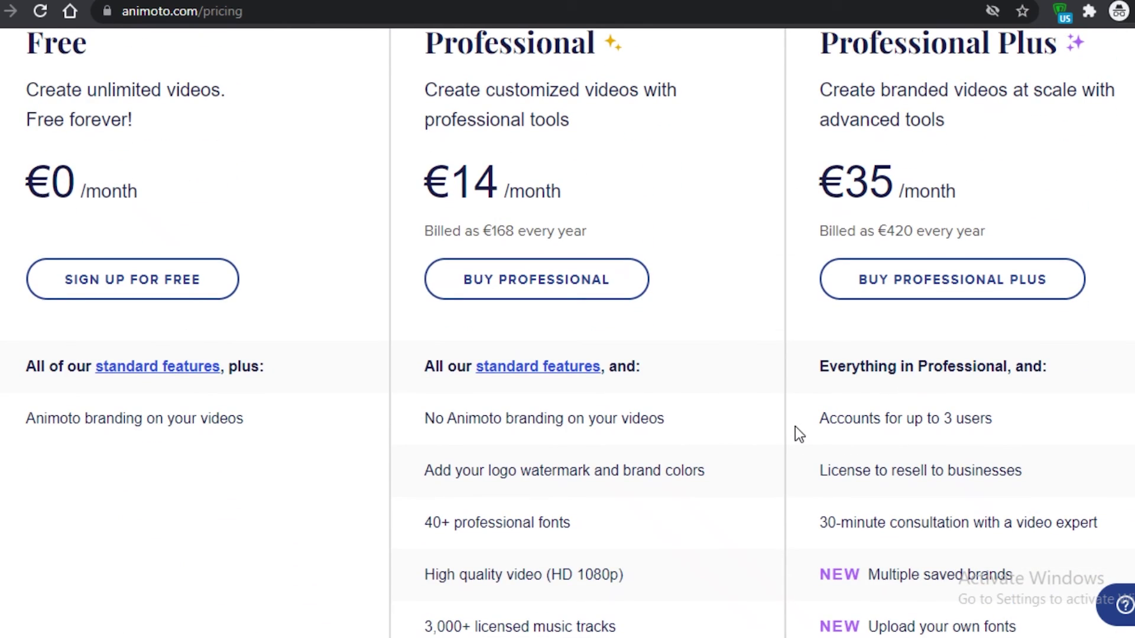
pyautogui.scroll(-3, 795, 428)
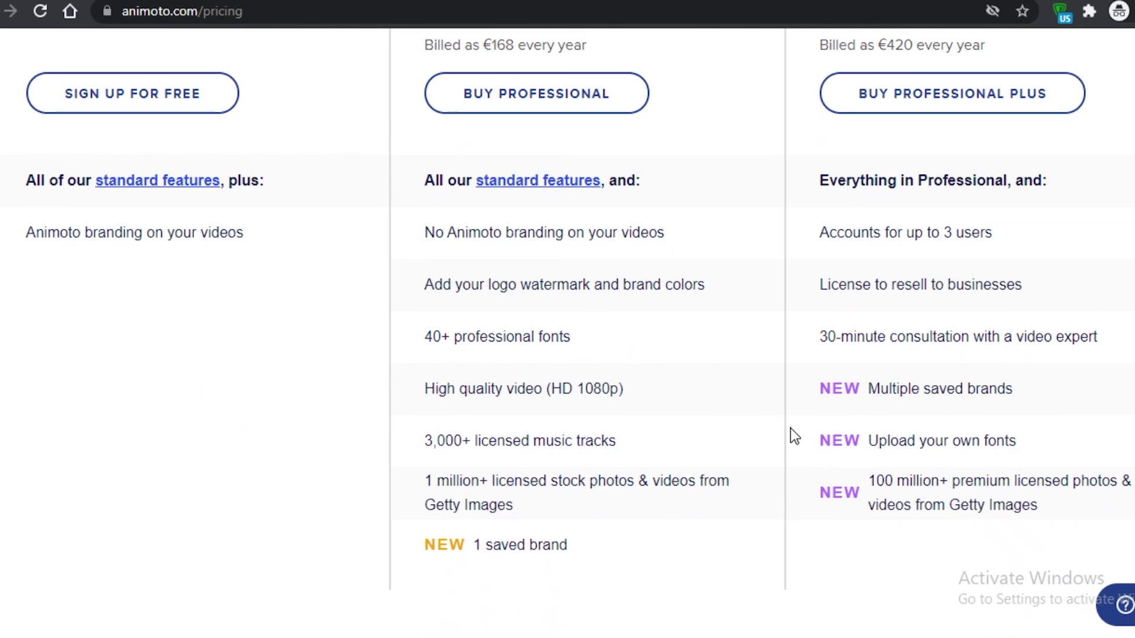